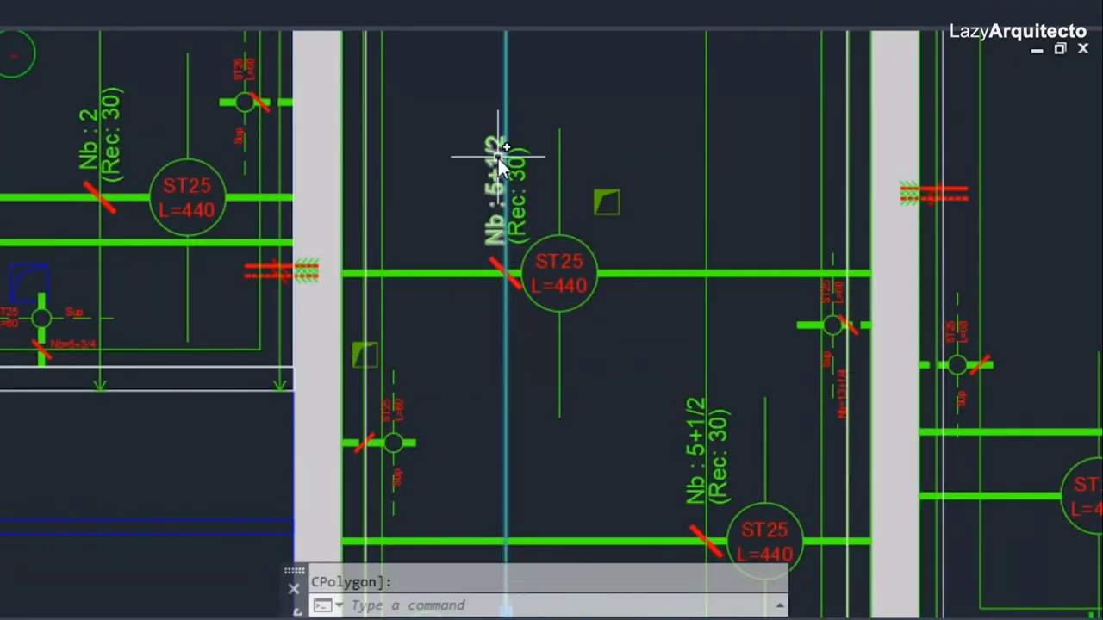
Check the ST25 label text and the bar line beside it, then clear the selection.
{"action": "middle_click_drag", "start_coordinate": [477, 288], "coordinate": [466, 293]}
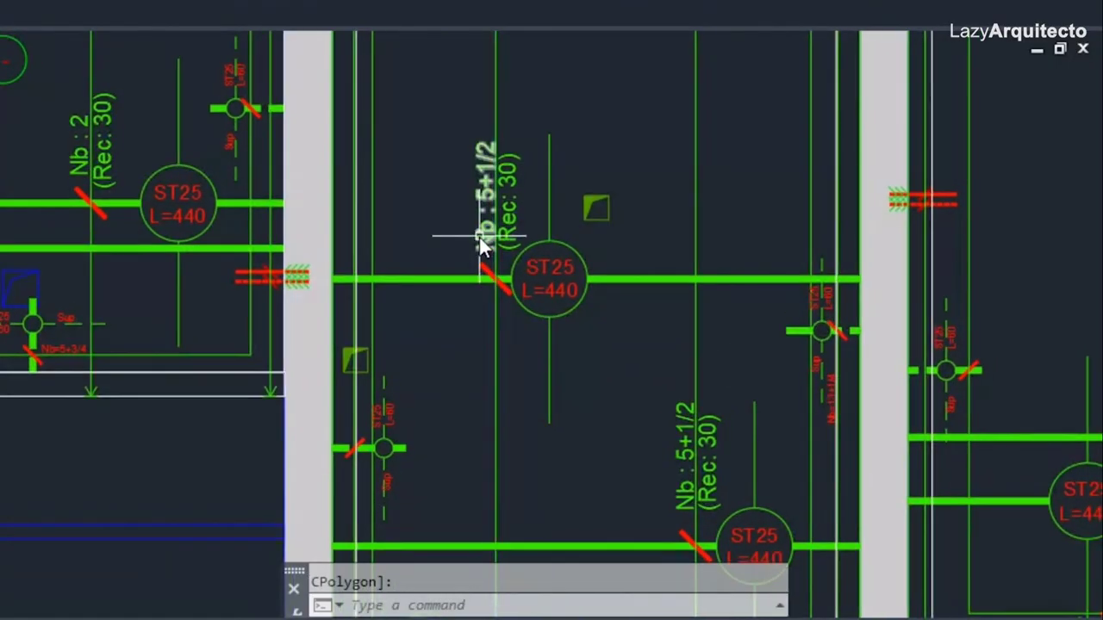
{"action": "key", "text": "Escape"}
{"action": "double_click", "coordinate": [548, 306]}
{"action": "key", "text": "Escape"}
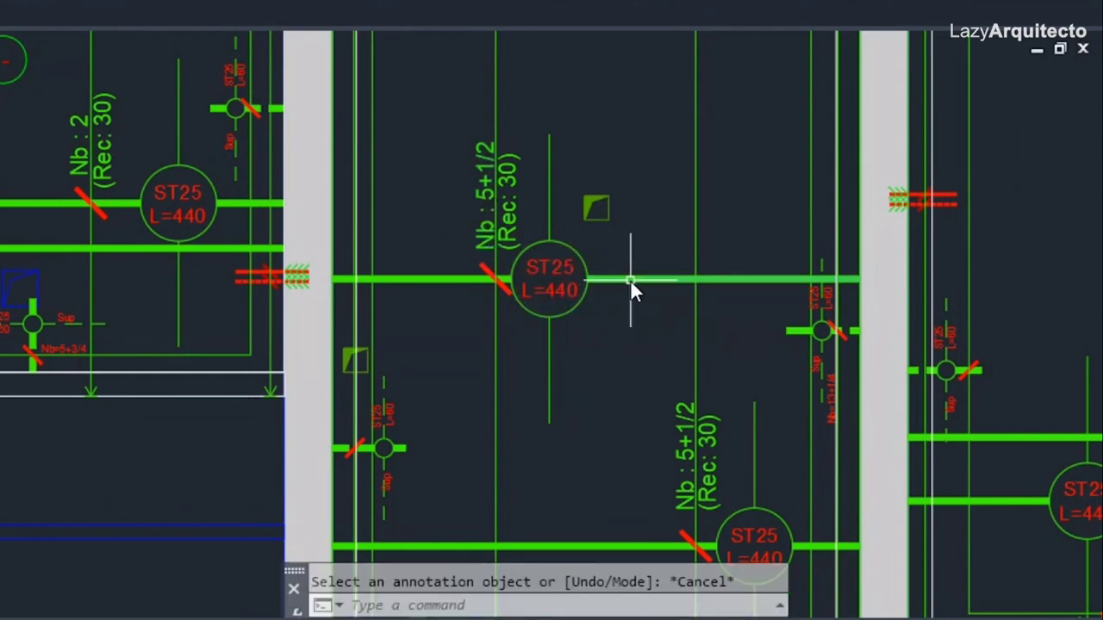
{"action": "left_click", "coordinate": [629, 279]}
{"action": "key", "text": "Escape"}
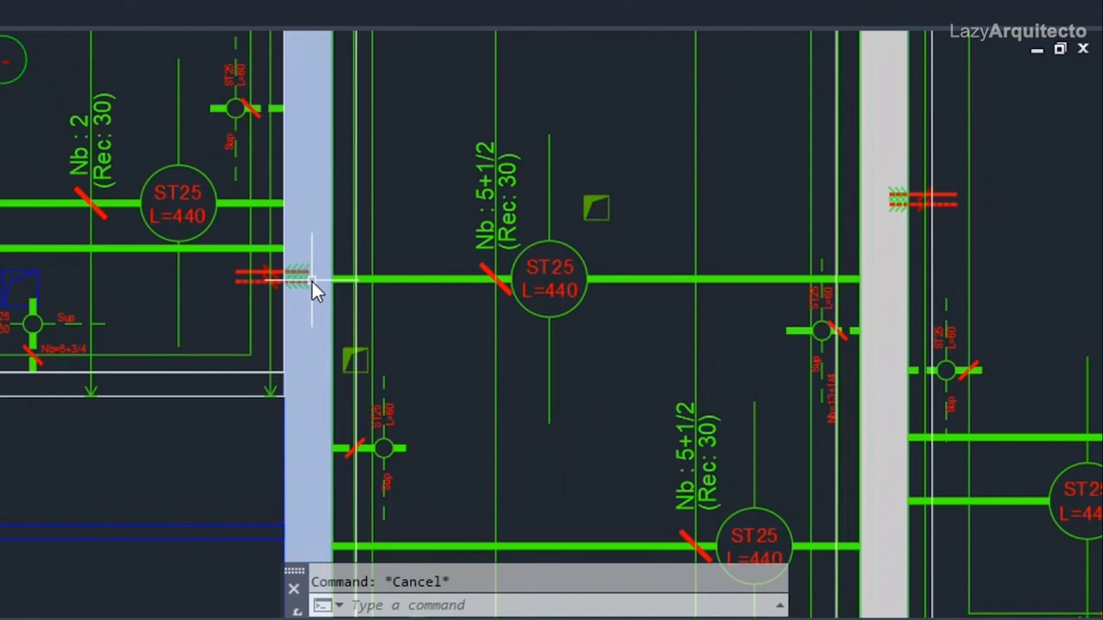
Inspect the properties of the ST25 text, the vertical green line and the (Rec: 30) text.
{"action": "scroll", "coordinate": [575, 285], "scroll_direction": "up", "scroll_amount": 2}
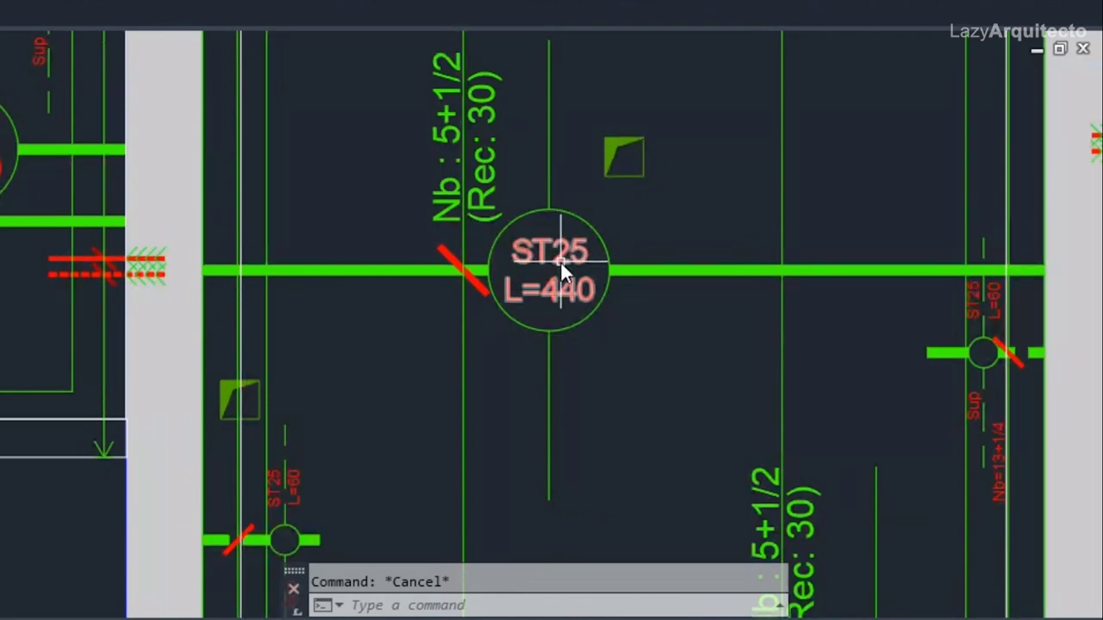
{"action": "scroll", "coordinate": [560, 261], "scroll_direction": "down", "scroll_amount": 2}
{"action": "left_click", "coordinate": [551, 248]}
{"action": "key", "text": "Escape"}
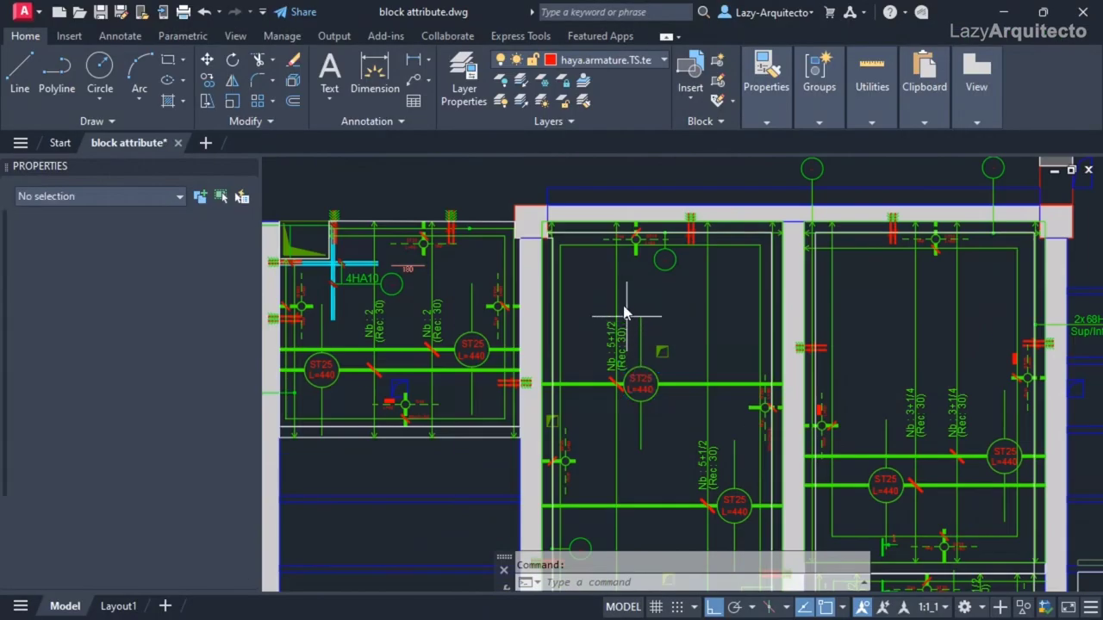
{"action": "left_click", "coordinate": [617, 294]}
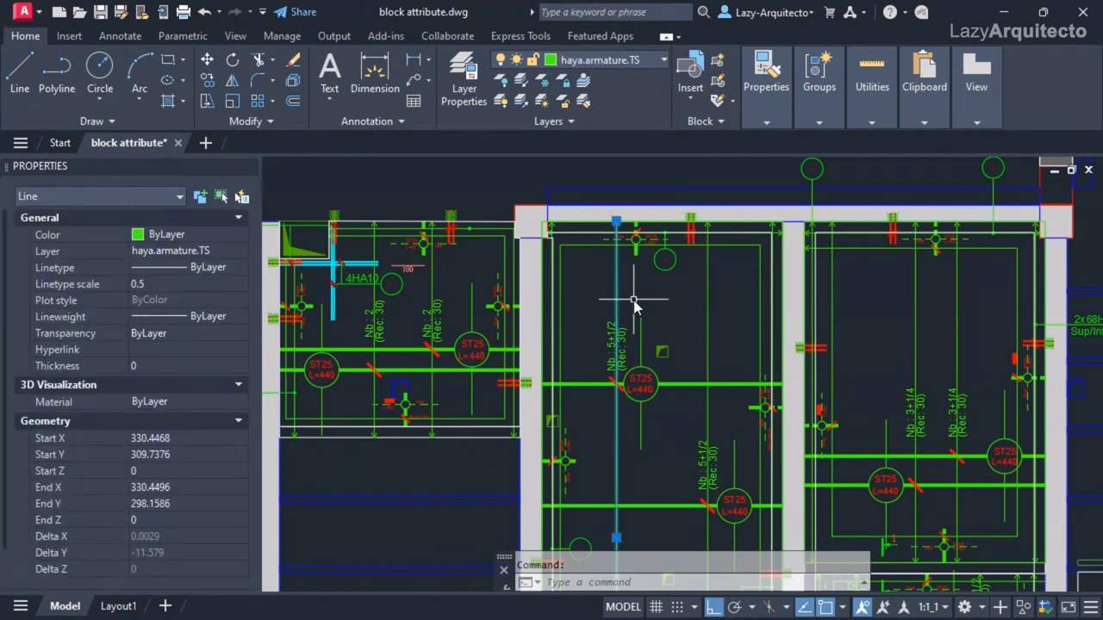
{"action": "key", "text": "Escape"}
{"action": "left_click", "coordinate": [622, 346]}
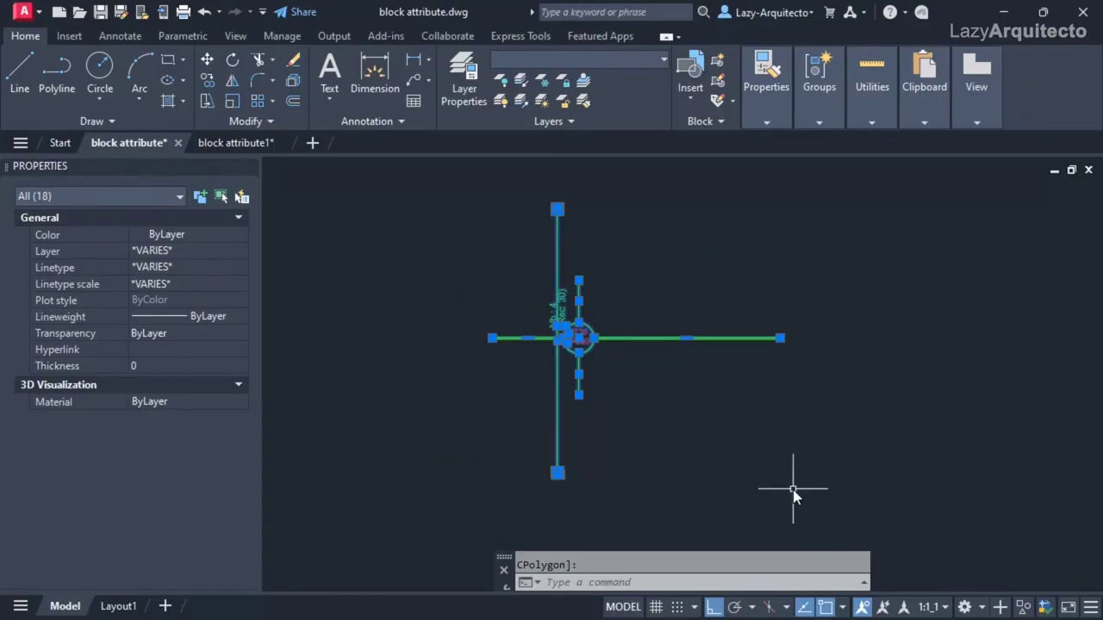
Crossing-select the label and define block LazySLAB with its base at the circle centre.
{"action": "left_click", "coordinate": [793, 485]}
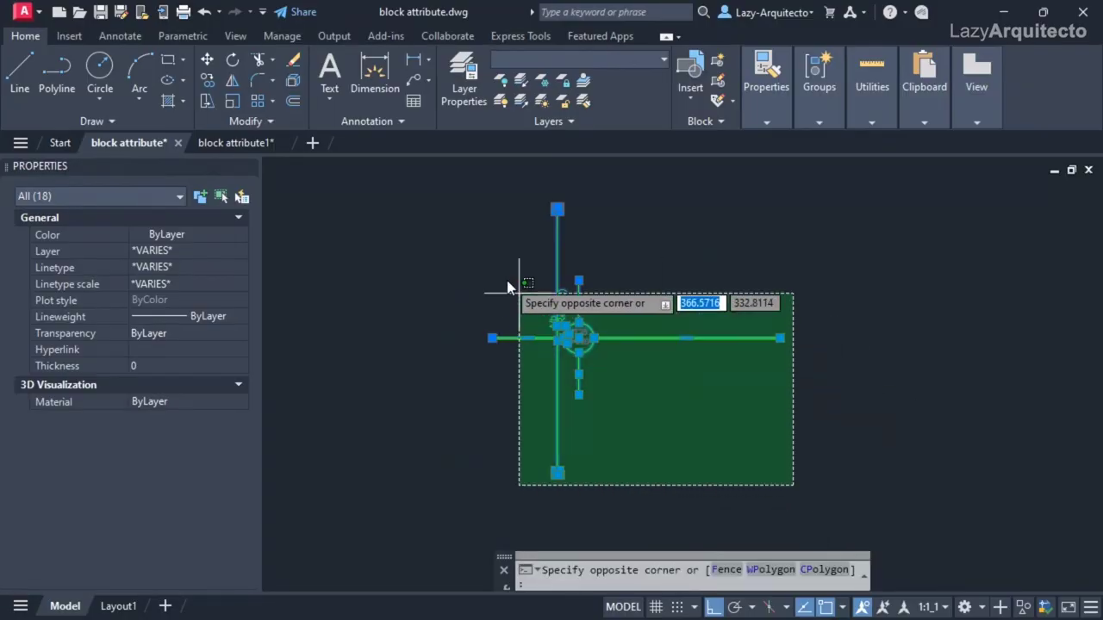
{"action": "left_click", "coordinate": [436, 198]}
{"action": "scroll", "coordinate": [577, 345], "scroll_direction": "up", "scroll_amount": 2}
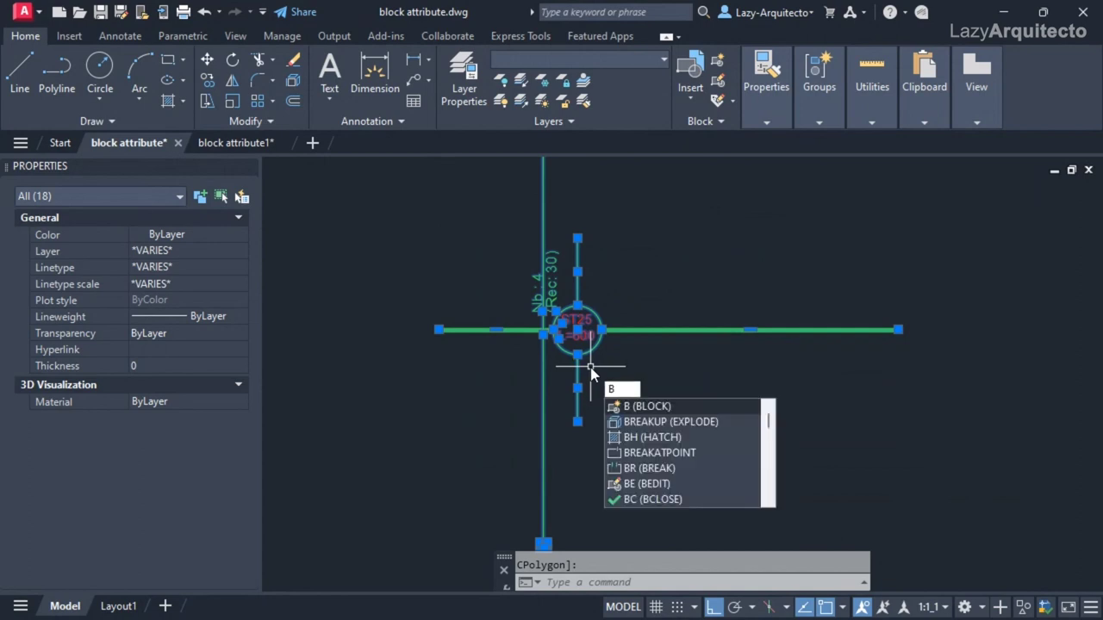
{"action": "key", "text": "Return"}
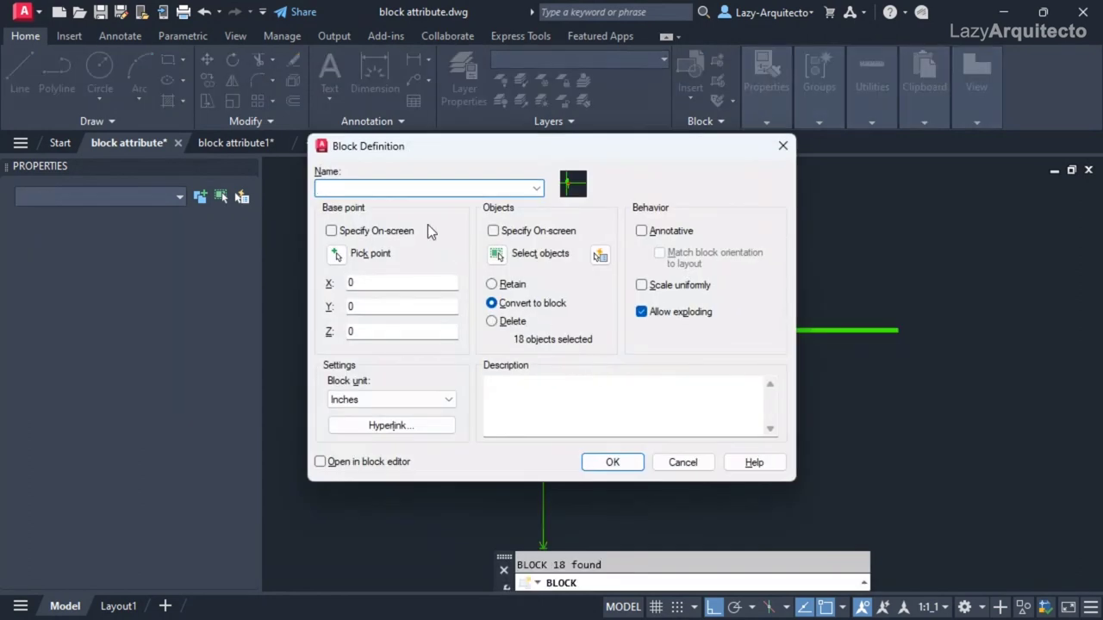
{"action": "left_click_drag", "start_coordinate": [445, 146], "coordinate": [495, 187]}
{"action": "type", "text": "LazySLAB"}
{"action": "left_click", "coordinate": [381, 270]}
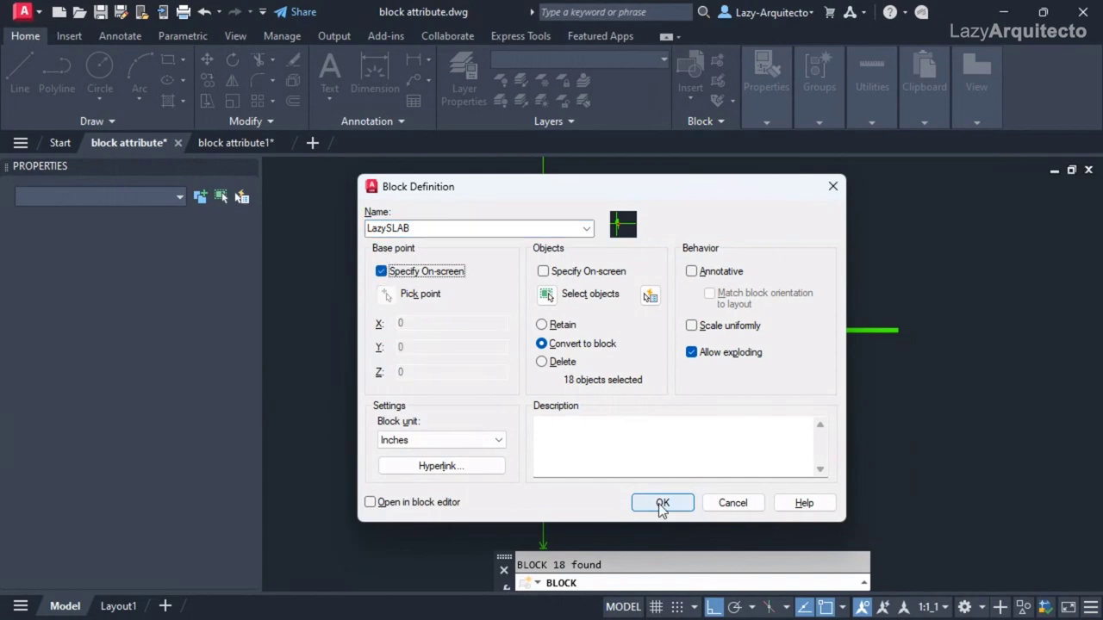
{"action": "left_click", "coordinate": [662, 503]}
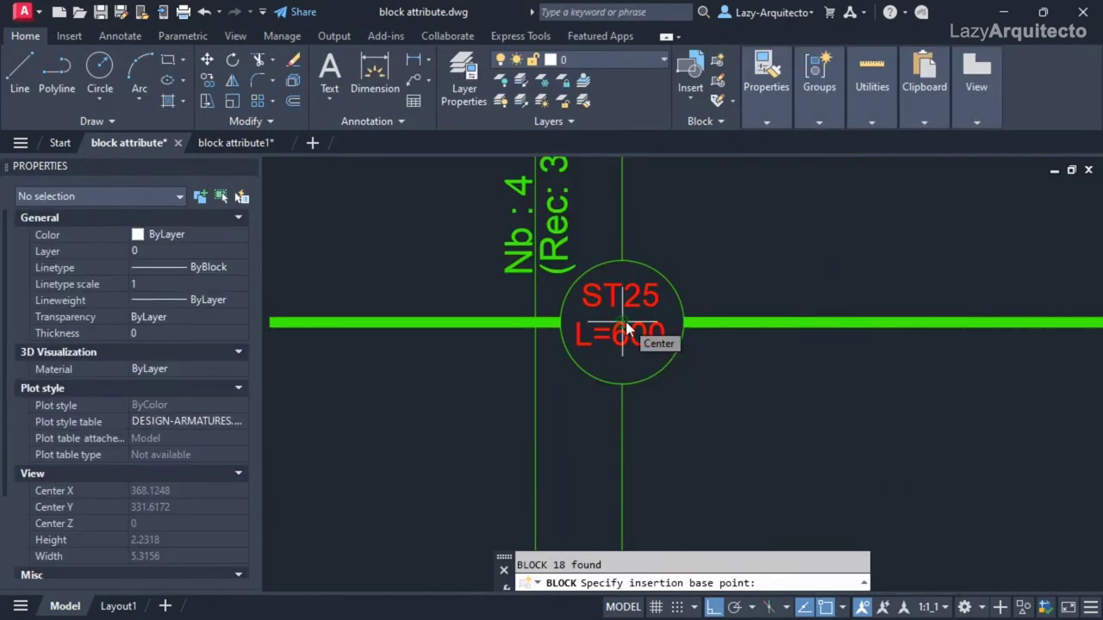
Select the new LazySLAB block and bring up its right-click menu.
{"action": "left_click", "coordinate": [627, 328]}
{"action": "scroll", "coordinate": [622, 332], "scroll_direction": "down", "scroll_amount": 5}
{"action": "left_click", "coordinate": [620, 336]}
{"action": "right_click", "coordinate": [620, 336]}
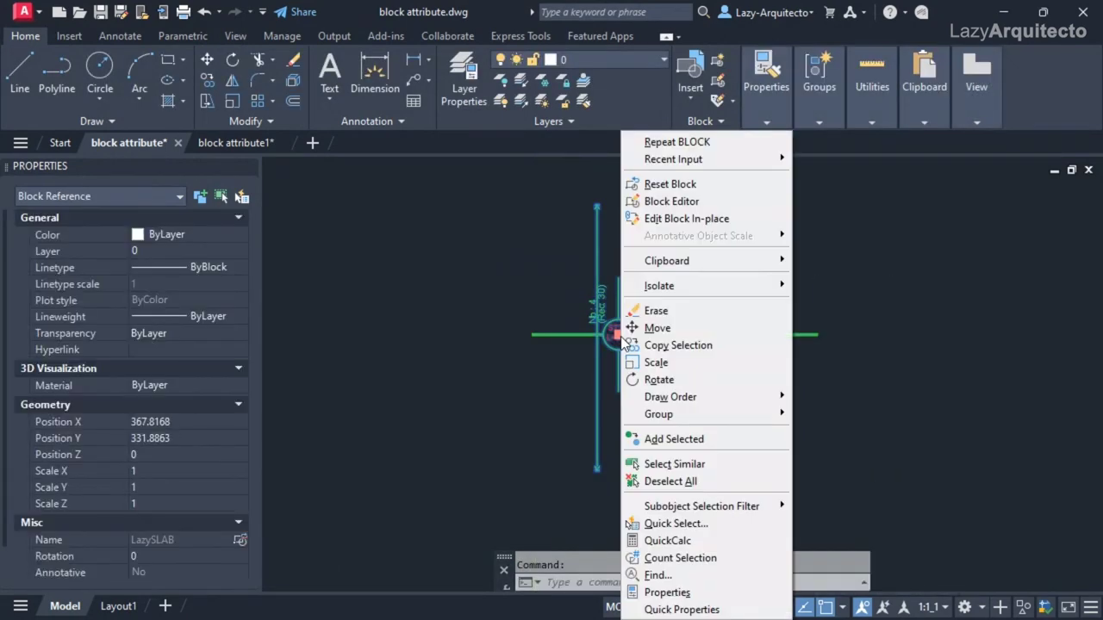
Open LazySLAB in the Block Editor and try a Linear parameter before closing the palettes.
{"action": "left_click", "coordinate": [671, 202]}
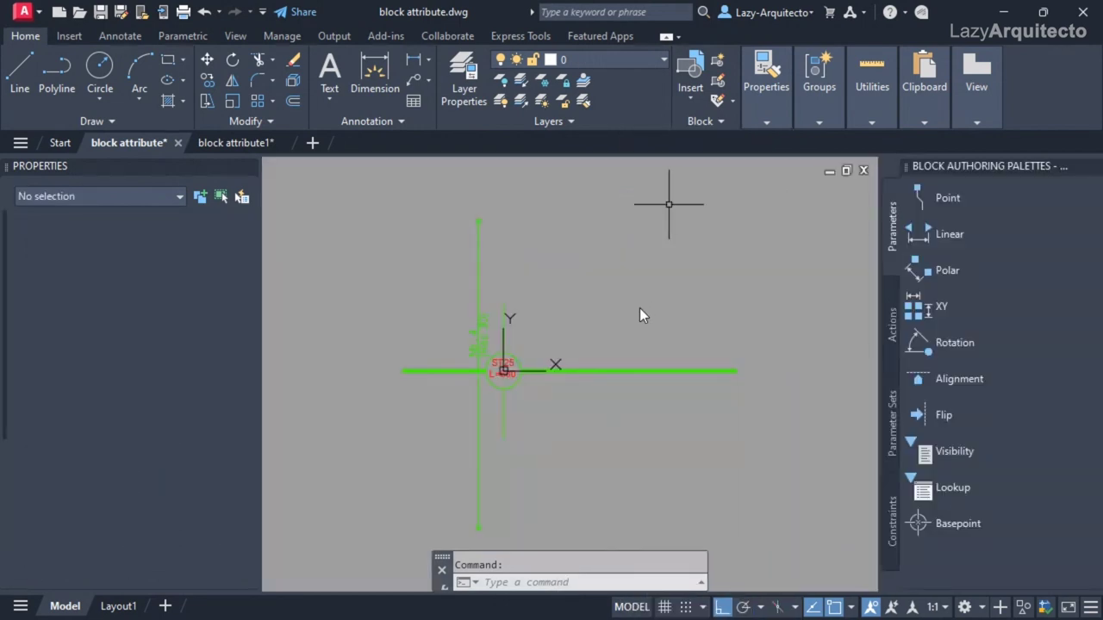
{"action": "mouse_move", "coordinate": [607, 326]}
{"action": "middle_mouse_down"}
{"action": "mouse_move", "coordinate": [573, 379]}
{"action": "mouse_move", "coordinate": [616, 374]}
{"action": "middle_mouse_up"}
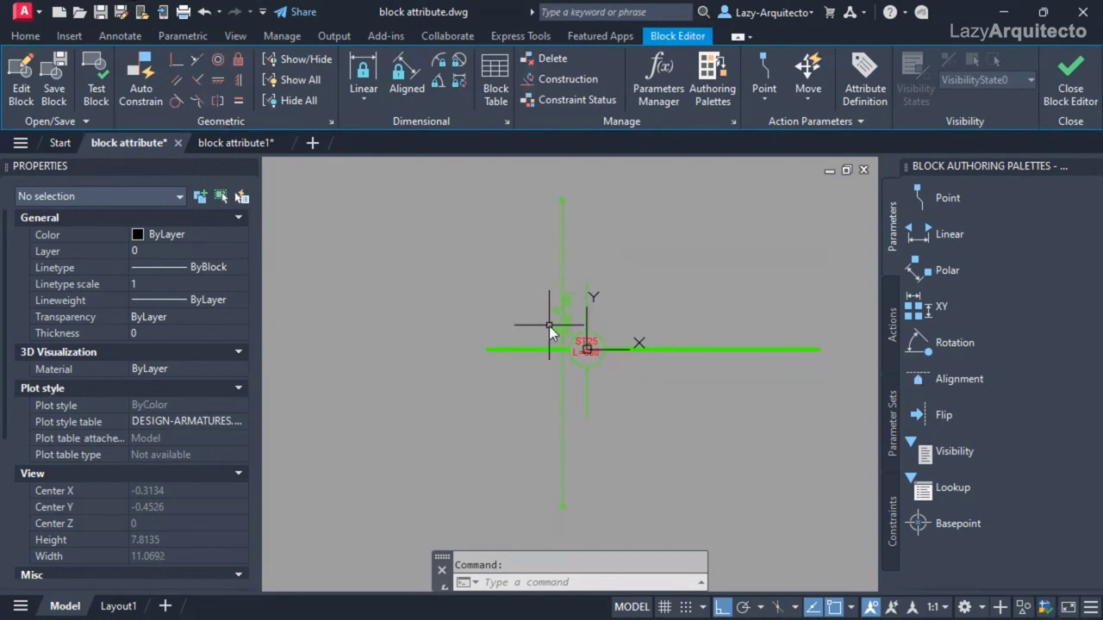
{"action": "key", "text": "Escape"}
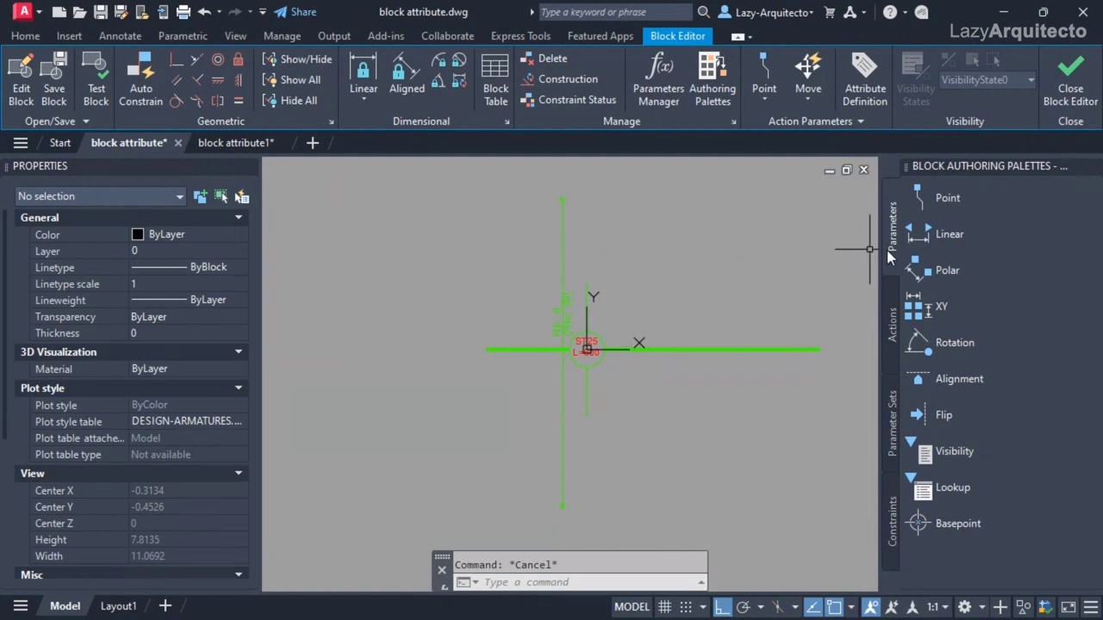
{"action": "left_click", "coordinate": [945, 237]}
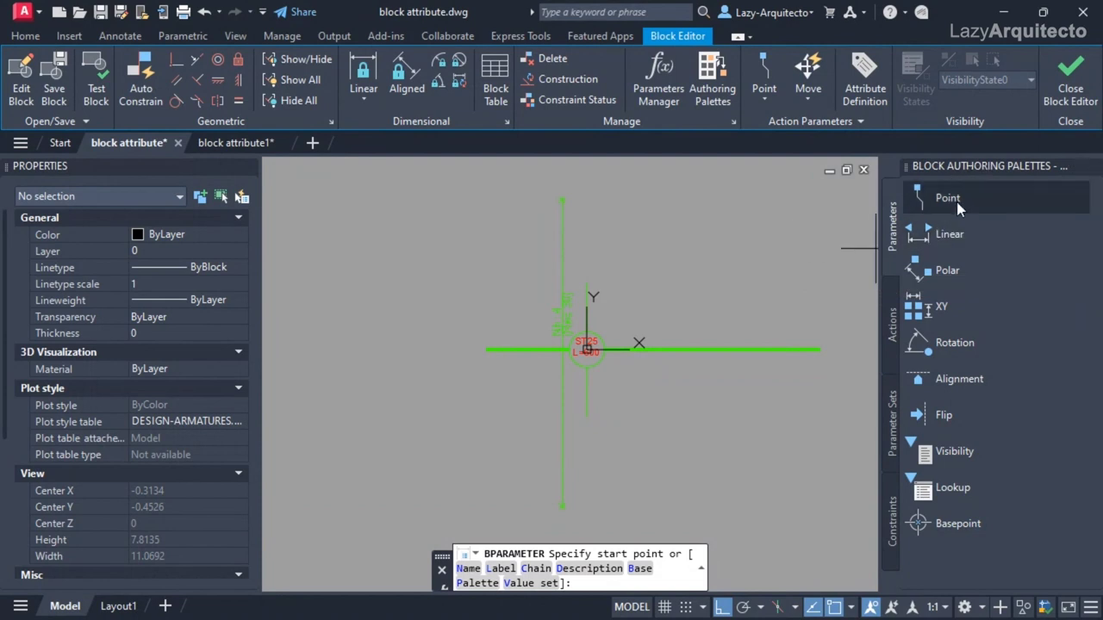
{"action": "left_click", "coordinate": [1092, 166]}
{"action": "key", "text": "Escape"}
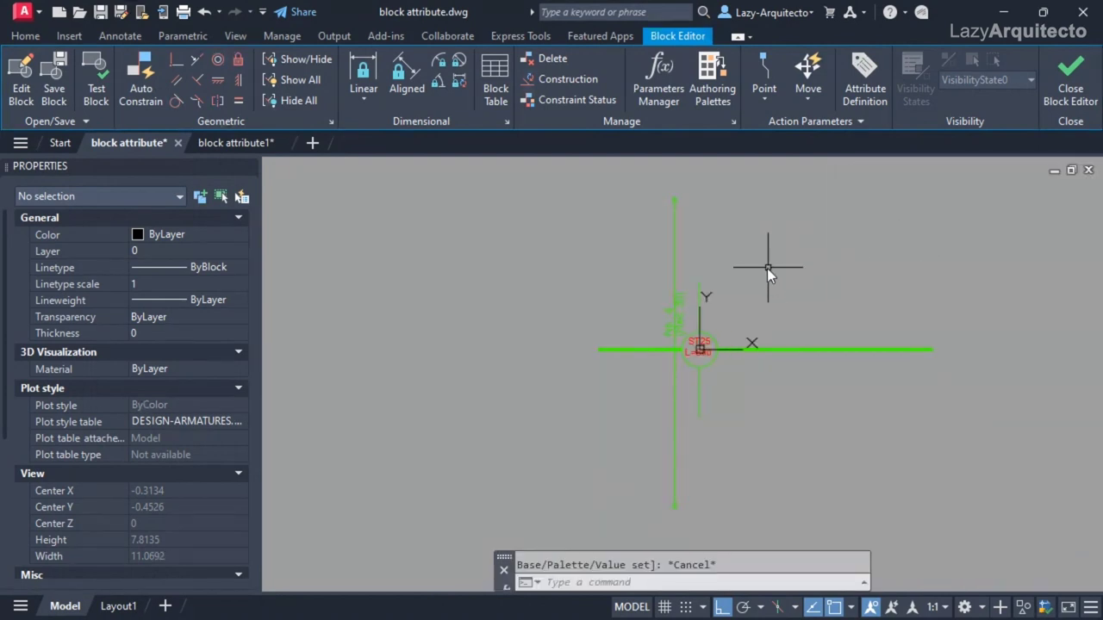
Reopen the Block Authoring Palettes and start a Linear parameter.
{"action": "middle_click_drag", "start_coordinate": [767, 268], "coordinate": [646, 284]}
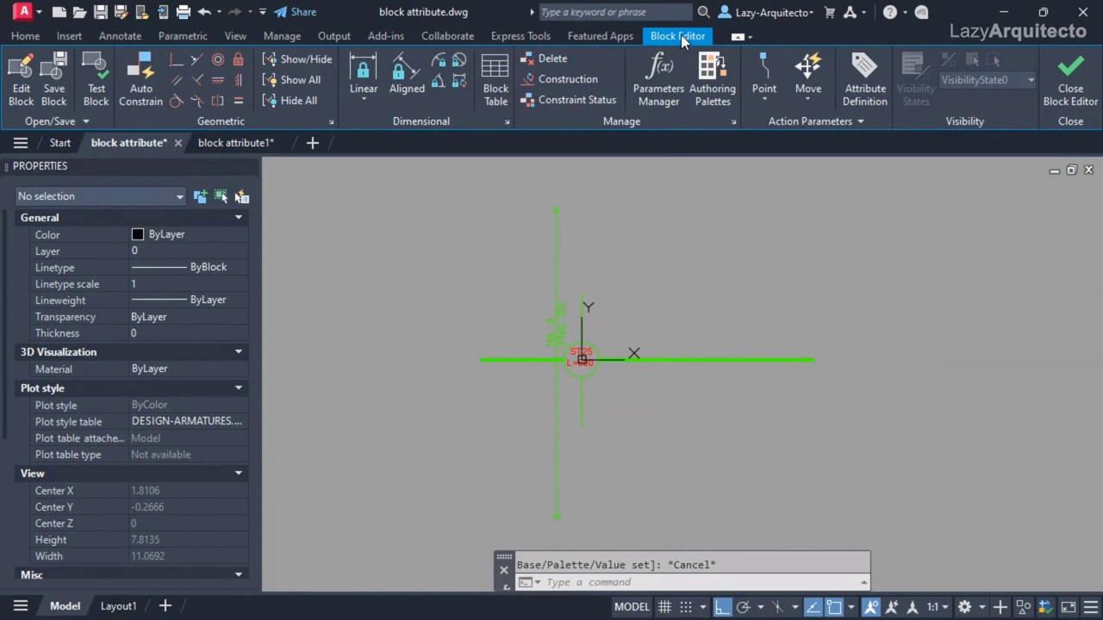
{"action": "left_click", "coordinate": [710, 102]}
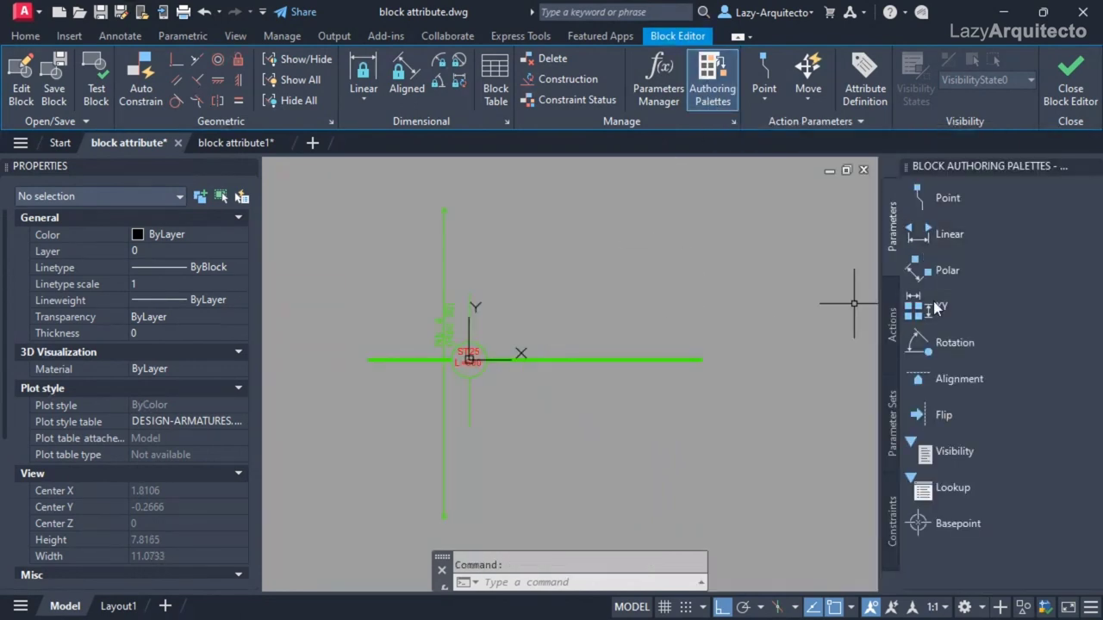
{"action": "middle_click_drag", "start_coordinate": [588, 323], "coordinate": [666, 323]}
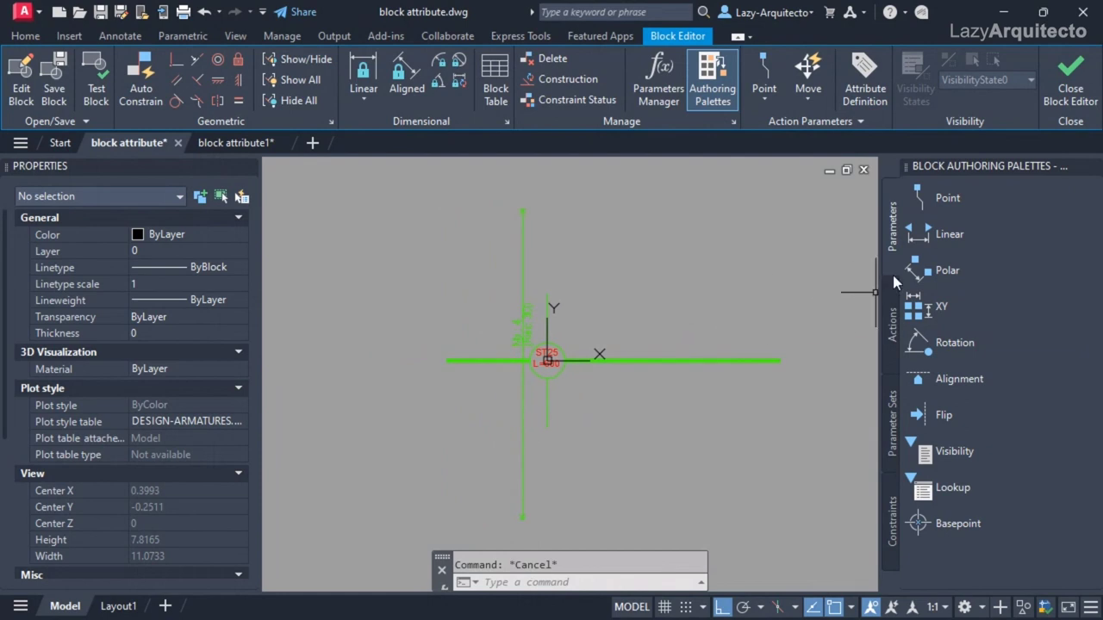
{"action": "left_click", "coordinate": [941, 235]}
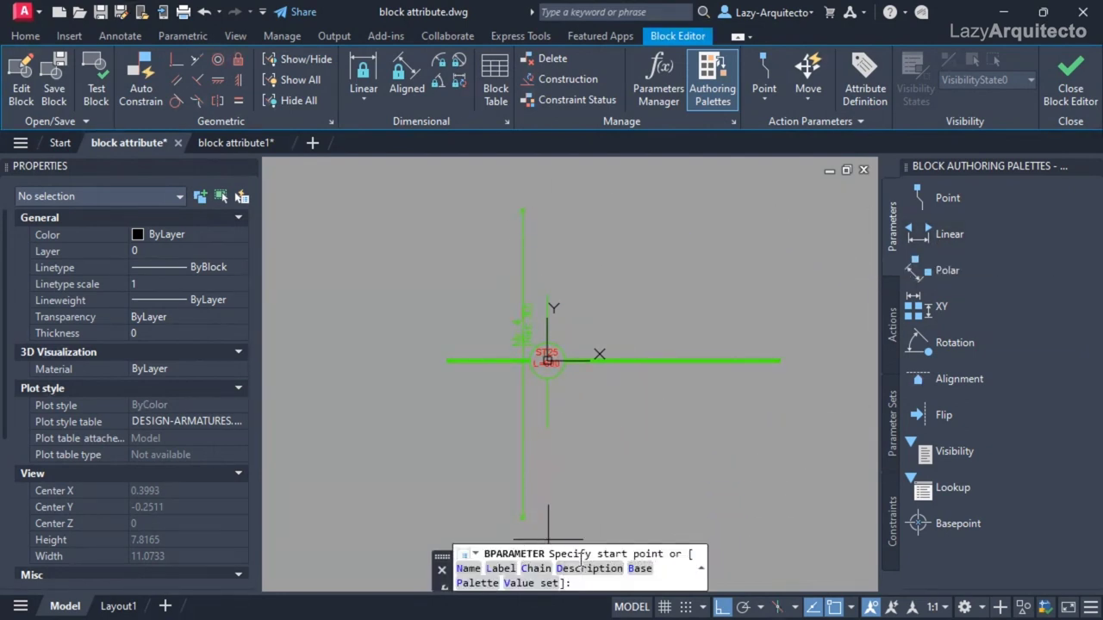
Place linear parameter Distance1 from the bar's top to bottom end, labelled beside the bar.
{"action": "scroll", "coordinate": [525, 213], "scroll_direction": "up", "scroll_amount": 6}
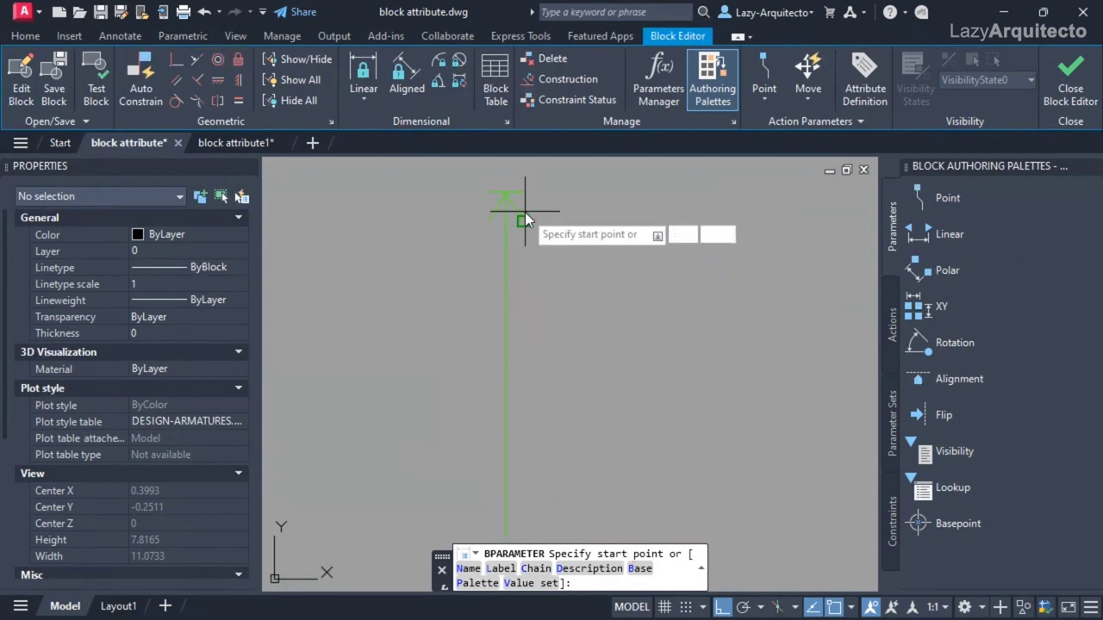
{"action": "scroll", "coordinate": [491, 209], "scroll_direction": "up", "scroll_amount": 6}
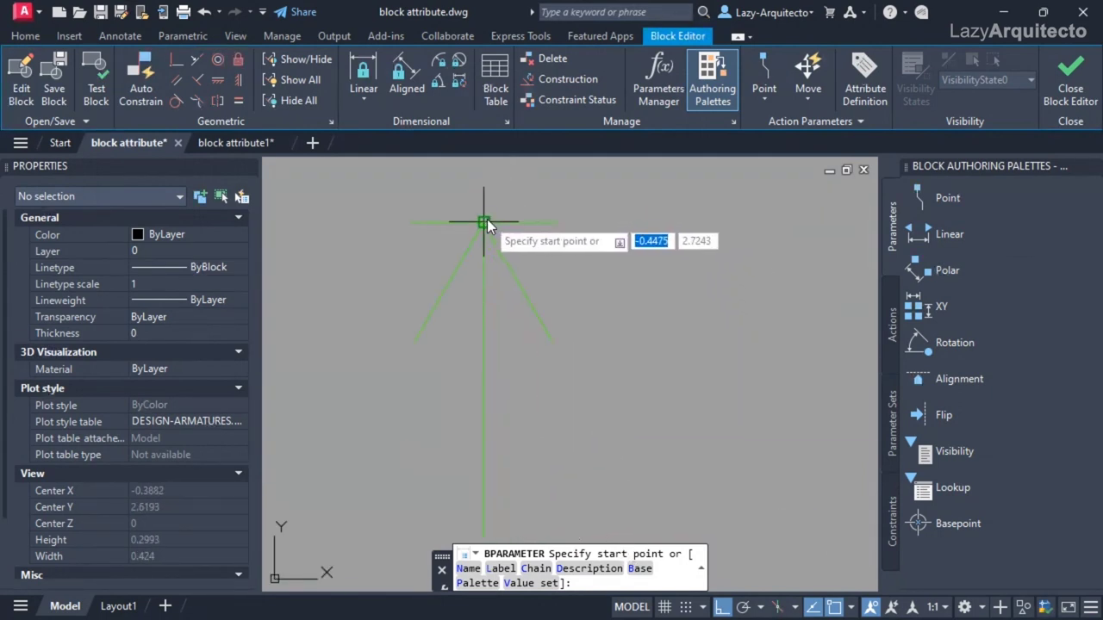
{"action": "left_click", "coordinate": [485, 222]}
{"action": "scroll", "coordinate": [551, 218], "scroll_direction": "down", "scroll_amount": 4}
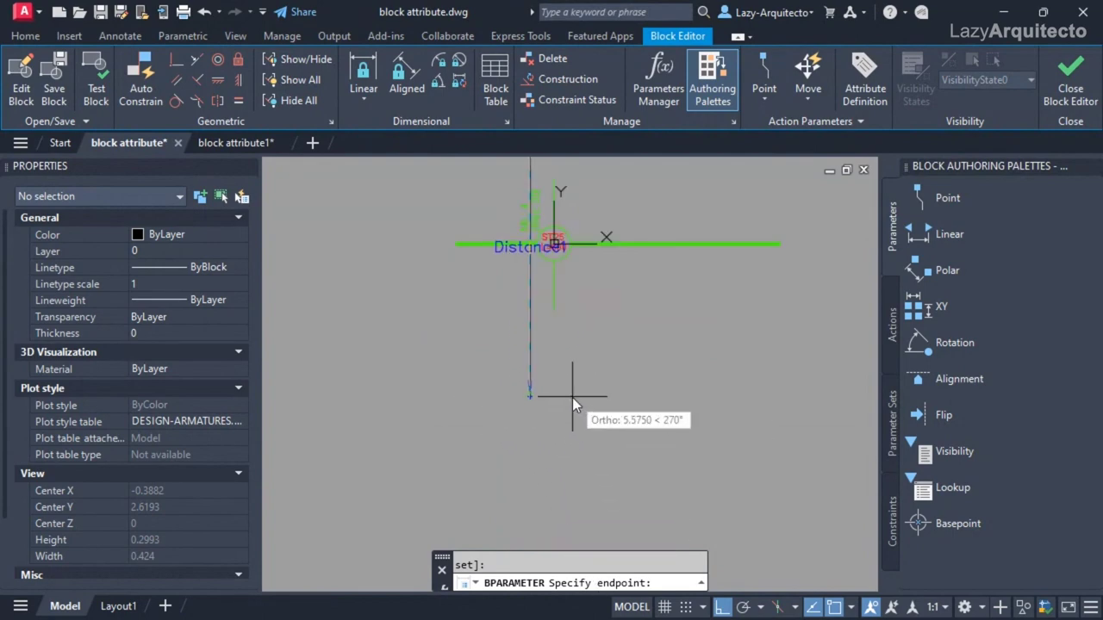
{"action": "scroll", "coordinate": [535, 351], "scroll_direction": "down", "scroll_amount": 5}
{"action": "scroll", "coordinate": [499, 410], "scroll_direction": "up", "scroll_amount": 7}
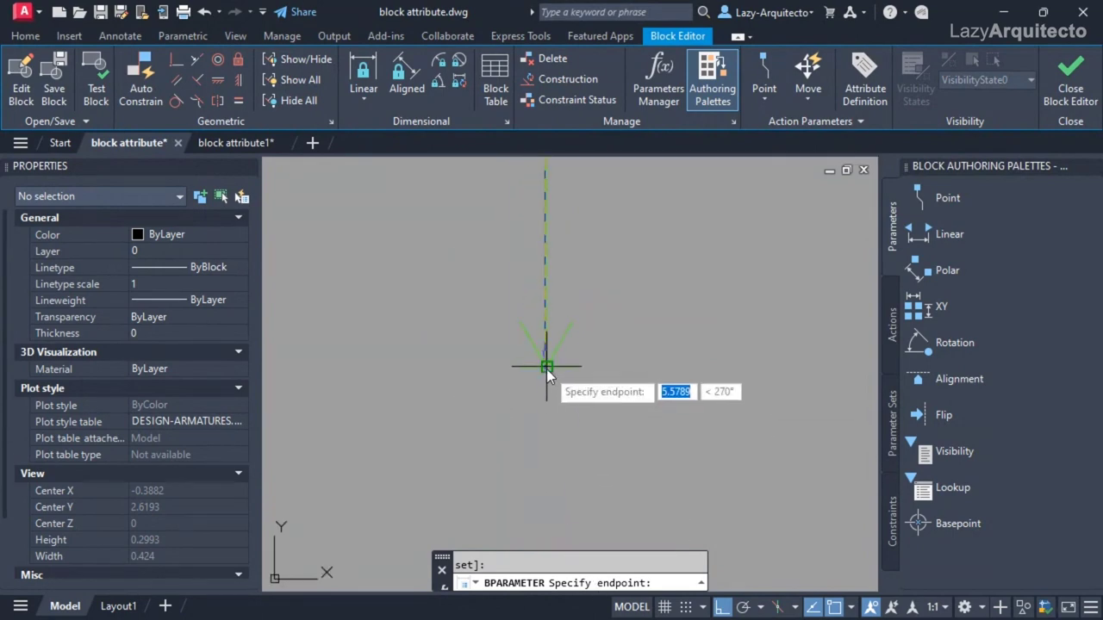
{"action": "left_click", "coordinate": [571, 347]}
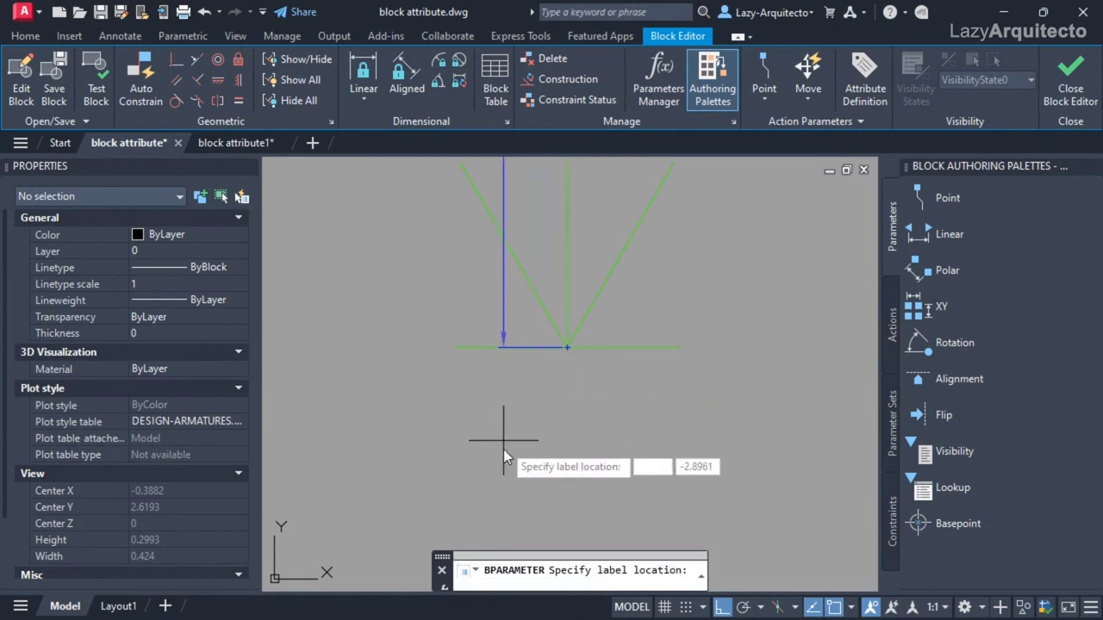
{"action": "scroll", "coordinate": [645, 337], "scroll_direction": "down", "scroll_amount": 4}
{"action": "scroll", "coordinate": [614, 350], "scroll_direction": "up", "scroll_amount": 3}
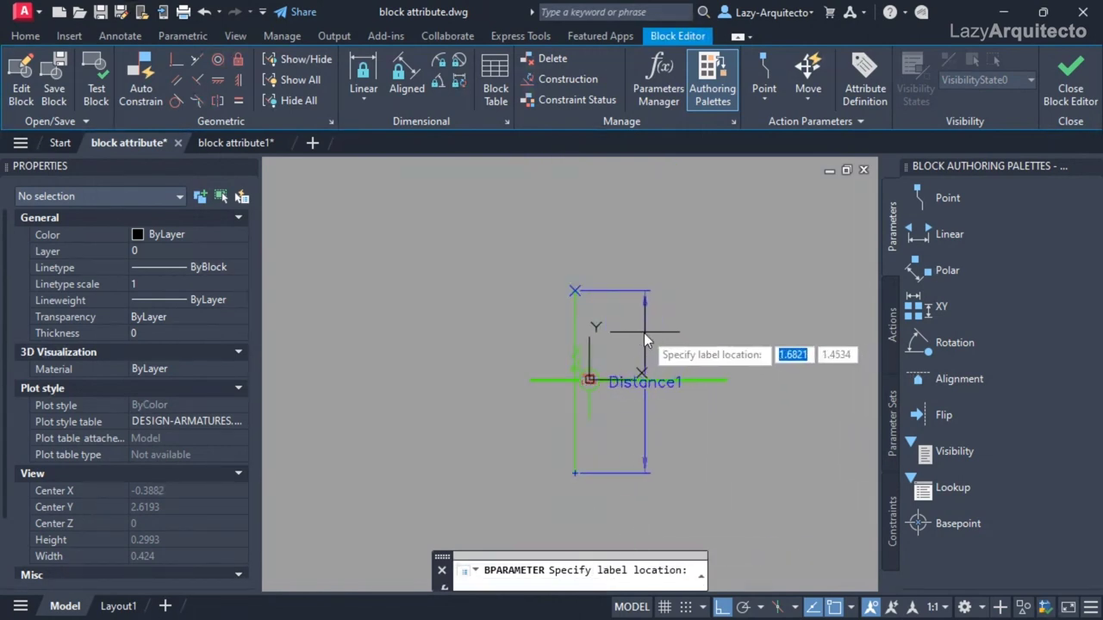
{"action": "left_click", "coordinate": [652, 332]}
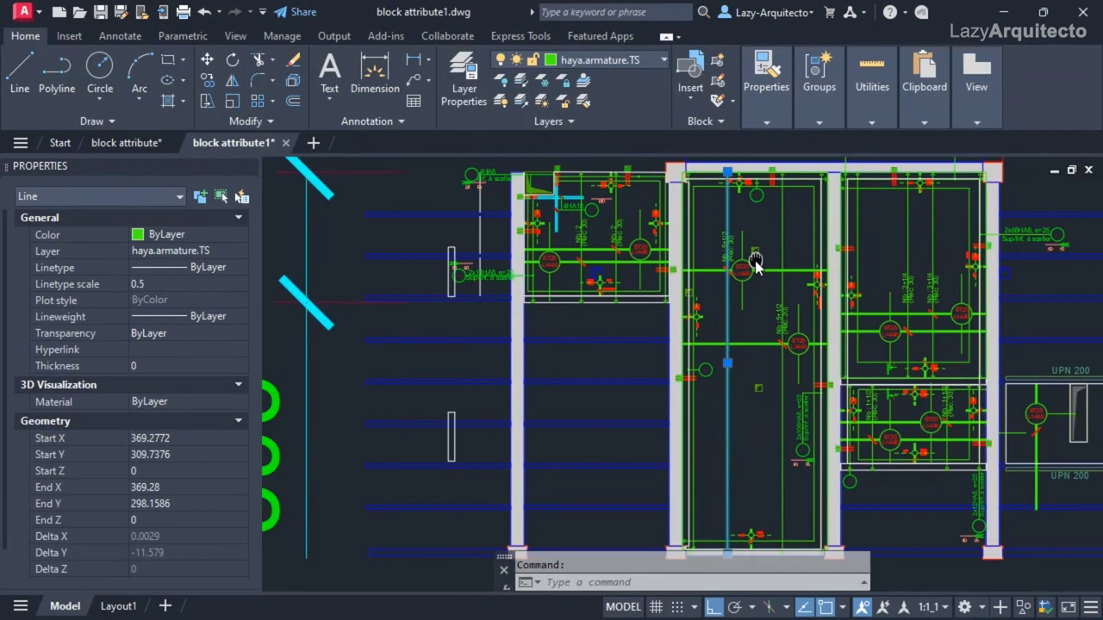
{"action": "middle_click_drag", "start_coordinate": [755, 264], "coordinate": [649, 263]}
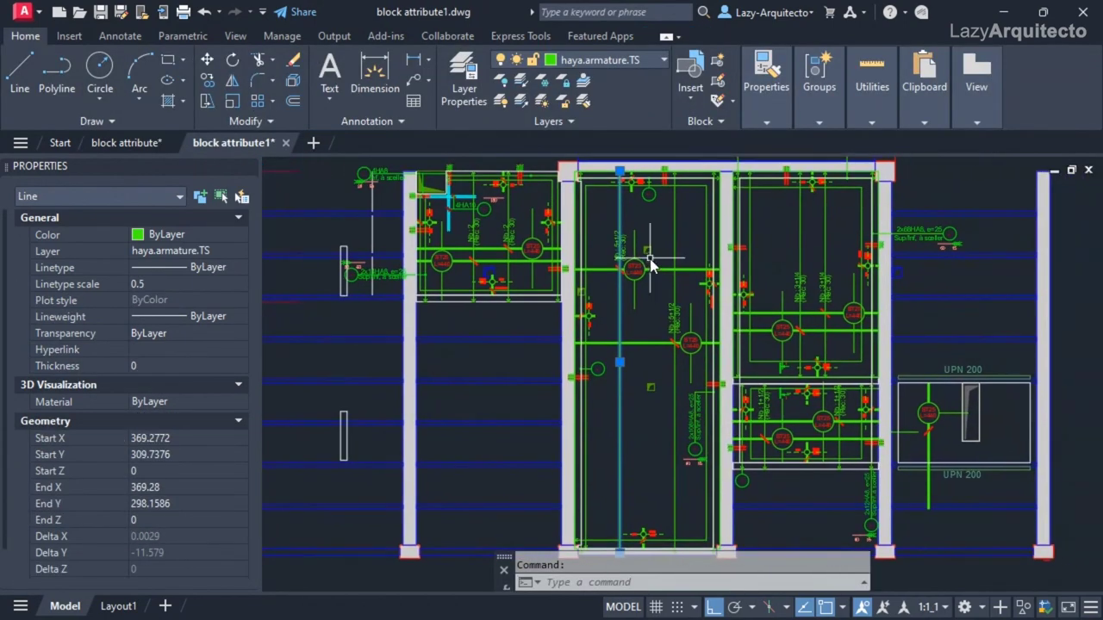
Switch back to the block attribute drawing's Block Editor.
{"action": "mouse_move", "coordinate": [620, 174]}
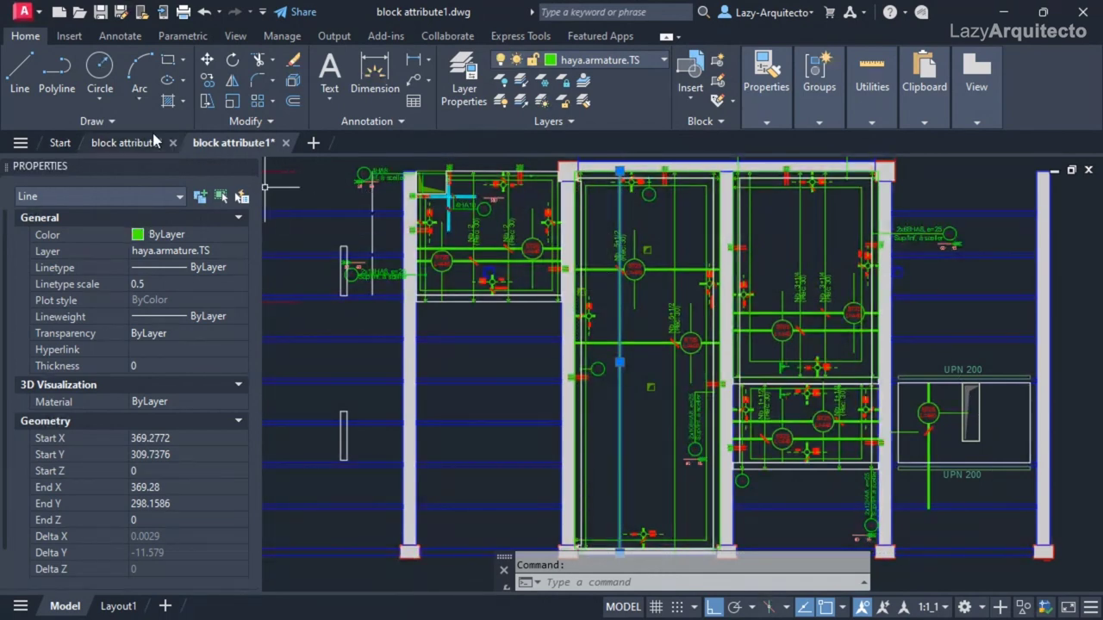
{"action": "left_click", "coordinate": [117, 141]}
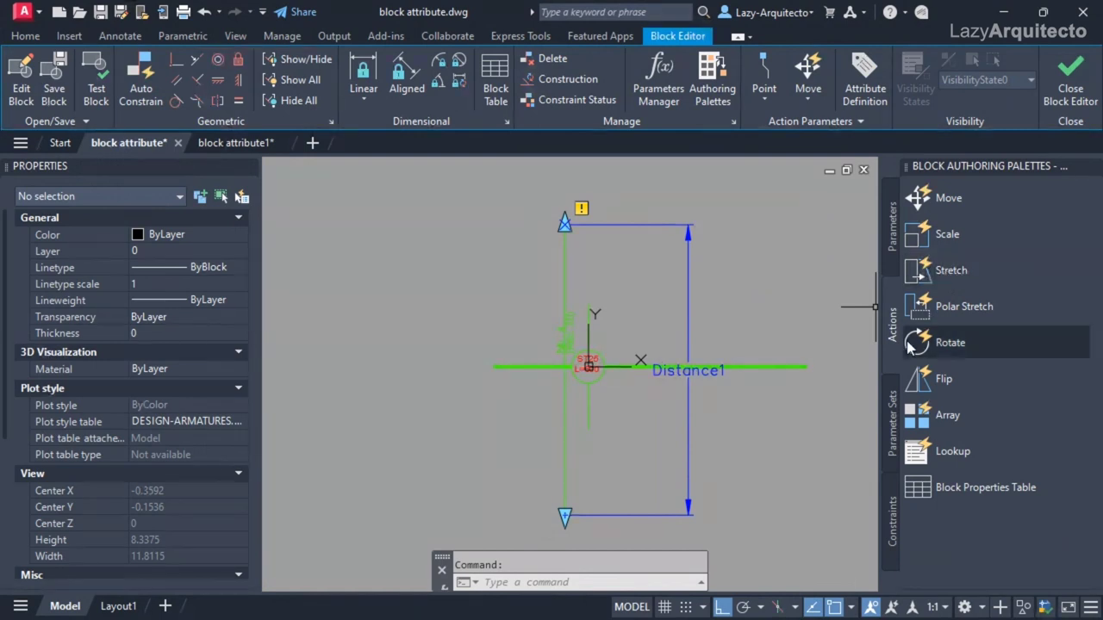
Add a Stretch action on Distance1 tied to its top point.
{"action": "left_click", "coordinate": [948, 274]}
{"action": "middle_click_drag", "start_coordinate": [624, 283], "coordinate": [621, 280]}
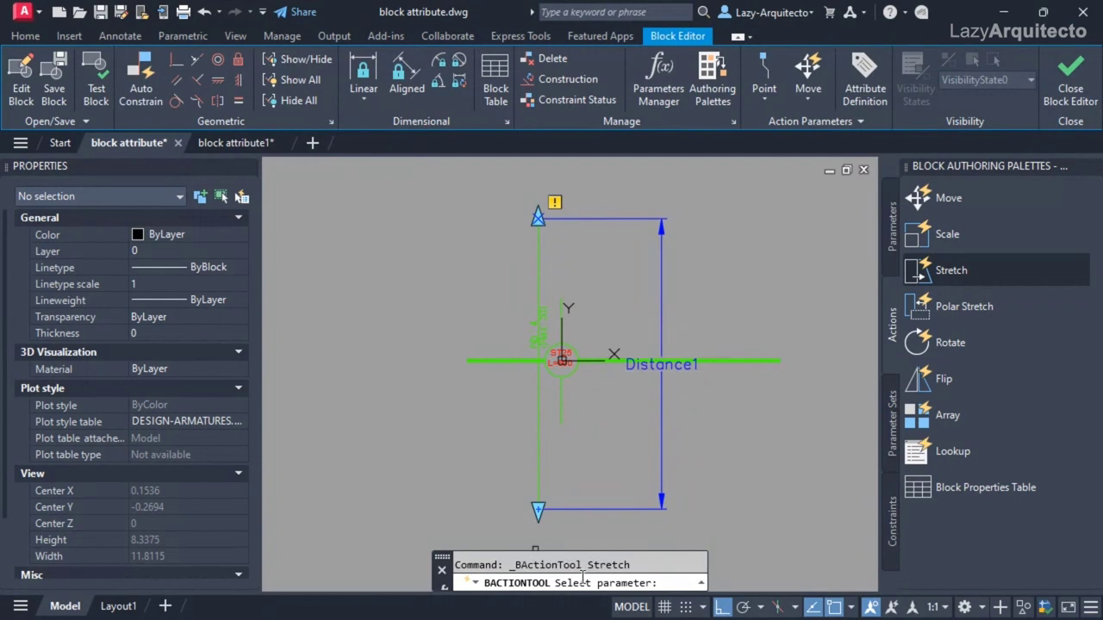
{"action": "left_click", "coordinate": [660, 370]}
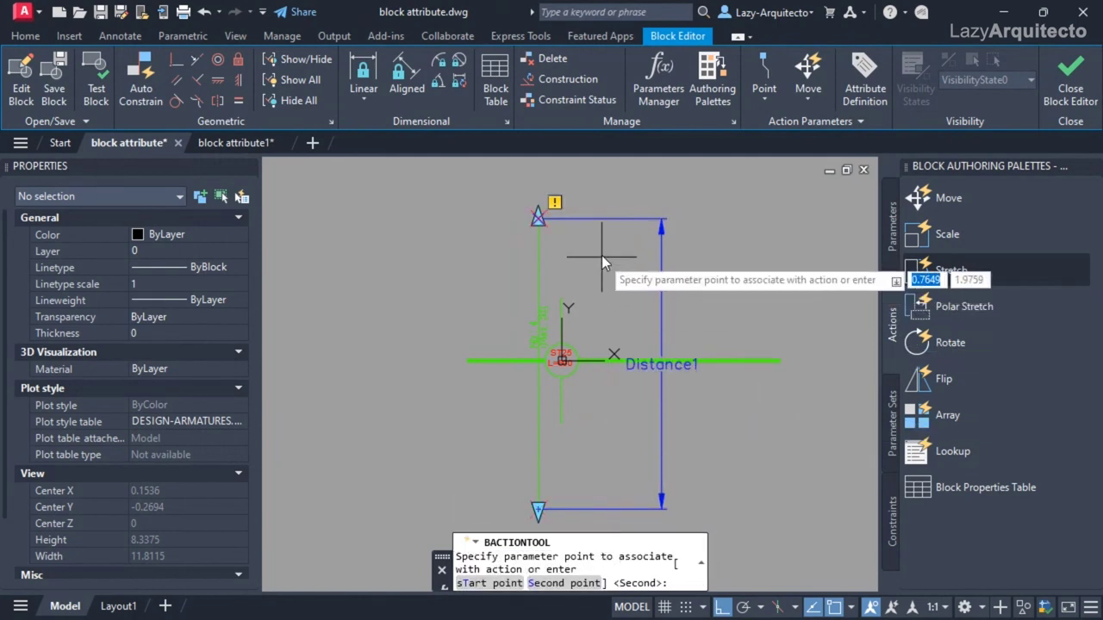
{"action": "scroll", "coordinate": [552, 203], "scroll_direction": "up", "scroll_amount": 12}
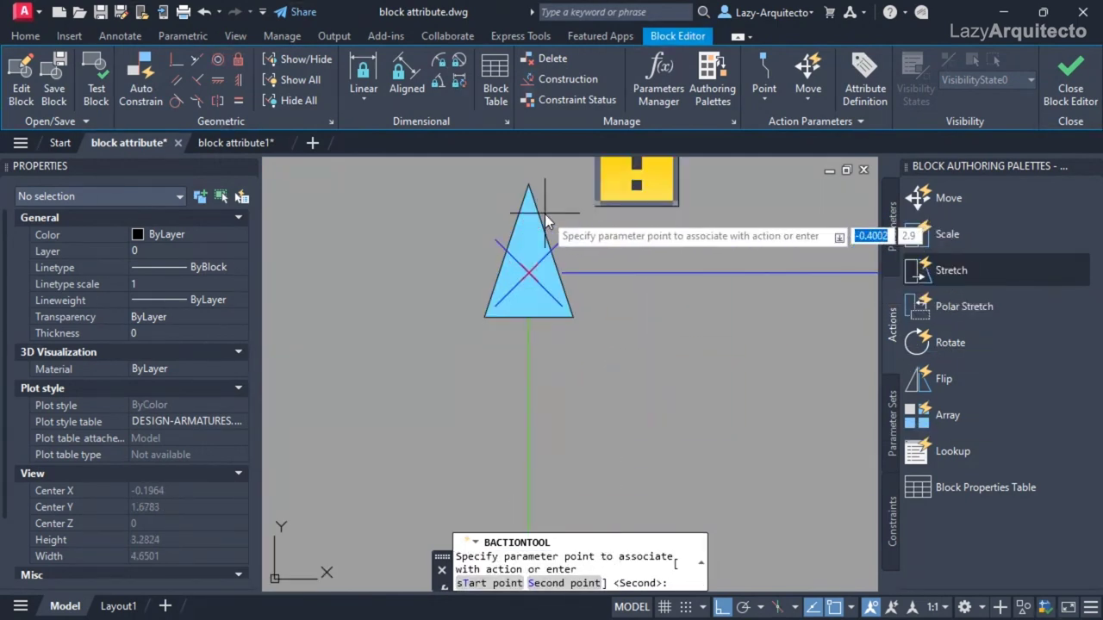
{"action": "left_click", "coordinate": [524, 287]}
Frame the bar's top end and select its objects to complete the top stretch action.
{"action": "scroll", "coordinate": [561, 404], "scroll_direction": "down", "scroll_amount": 14}
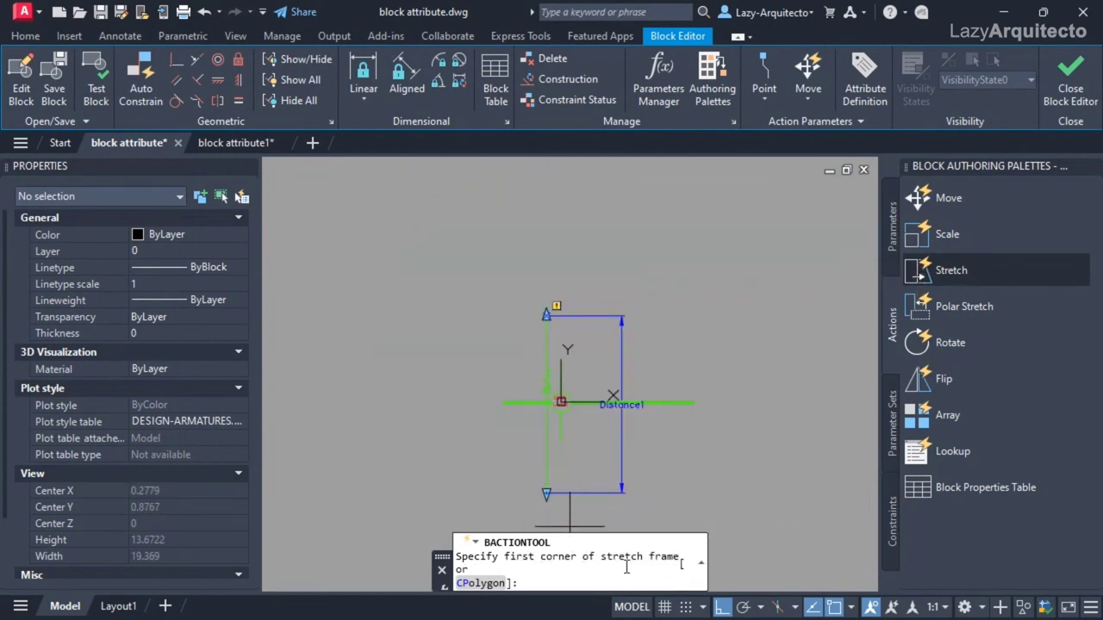
{"action": "scroll", "coordinate": [567, 319], "scroll_direction": "up", "scroll_amount": 4}
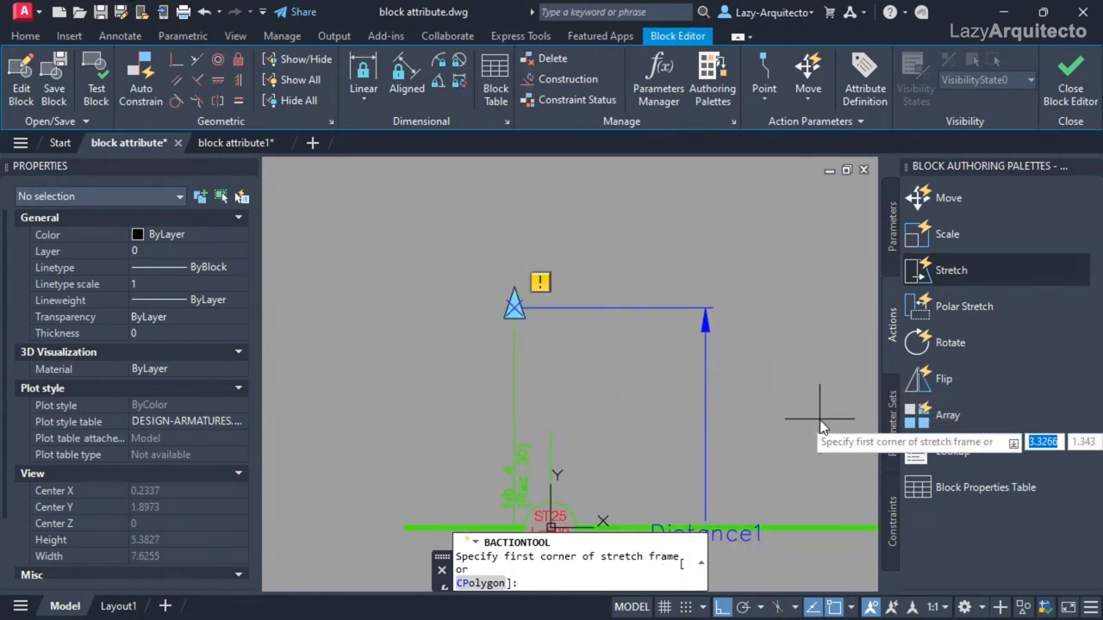
{"action": "scroll", "coordinate": [721, 416], "scroll_direction": "down", "scroll_amount": 2}
{"action": "left_click", "coordinate": [783, 415]}
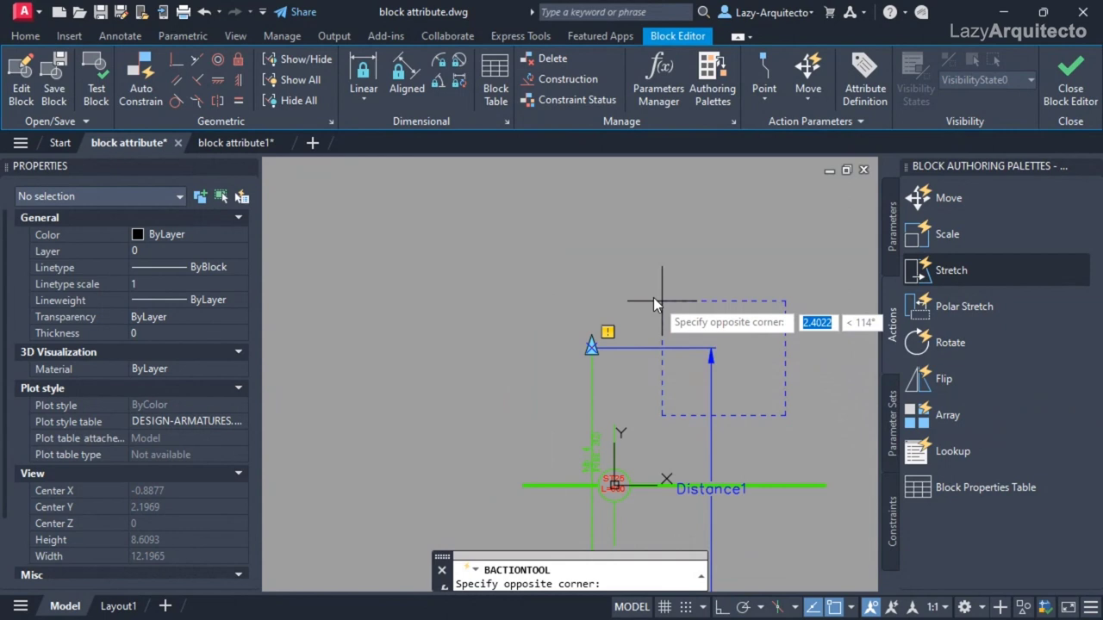
{"action": "left_click", "coordinate": [478, 256]}
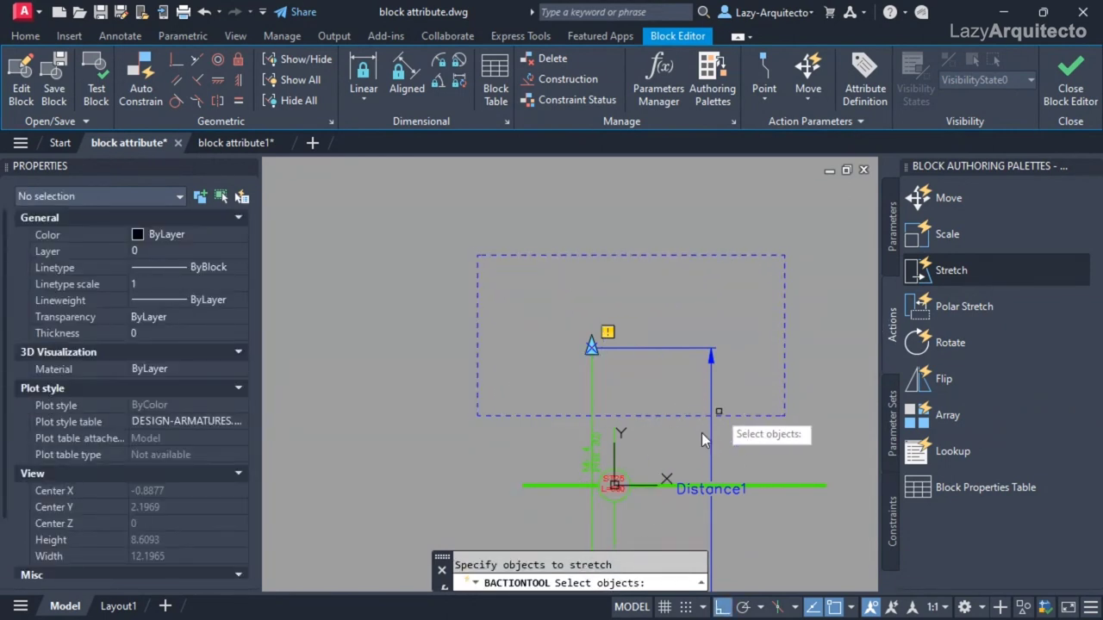
{"action": "left_click", "coordinate": [741, 382]}
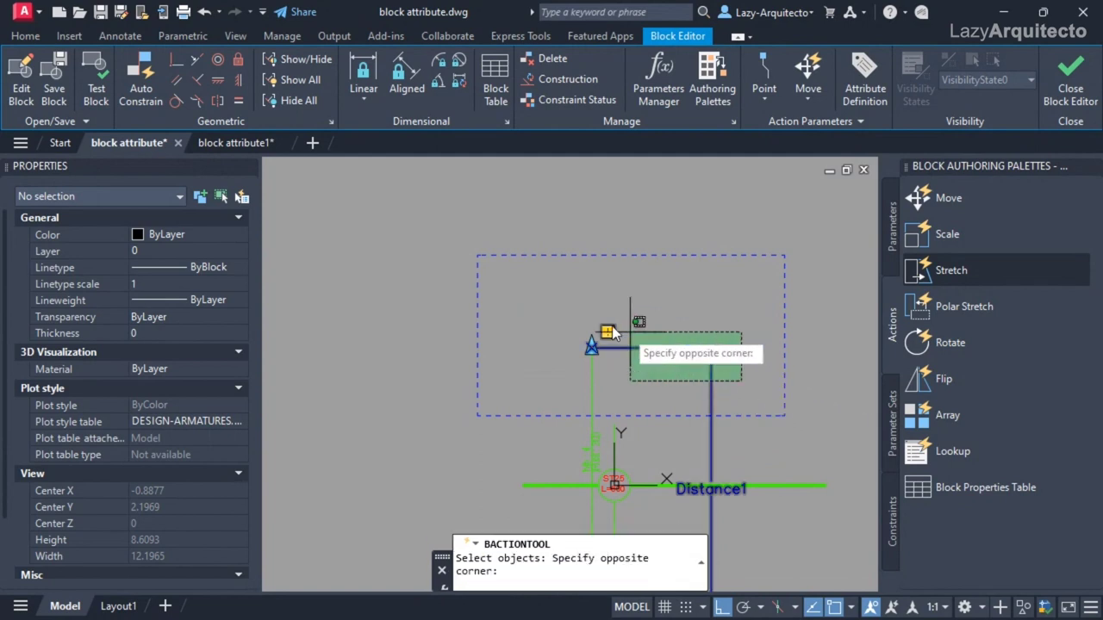
{"action": "left_click", "coordinate": [519, 299]}
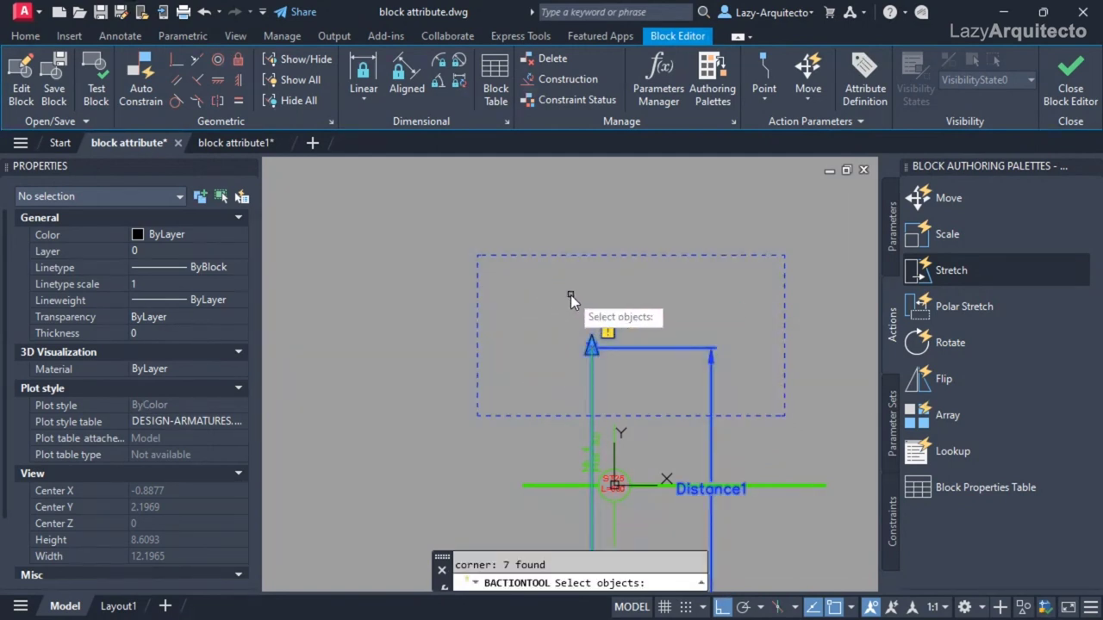
{"action": "key", "text": "Return"}
{"action": "scroll", "coordinate": [576, 281], "scroll_direction": "down", "scroll_amount": 2}
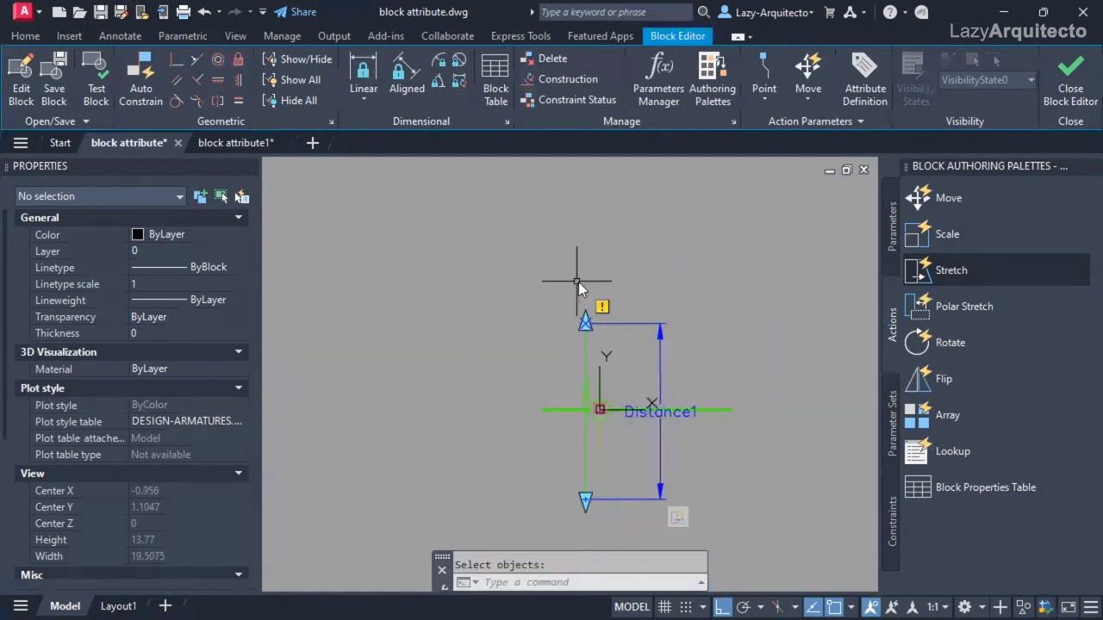
{"action": "middle_click_drag", "start_coordinate": [660, 315], "coordinate": [675, 291]}
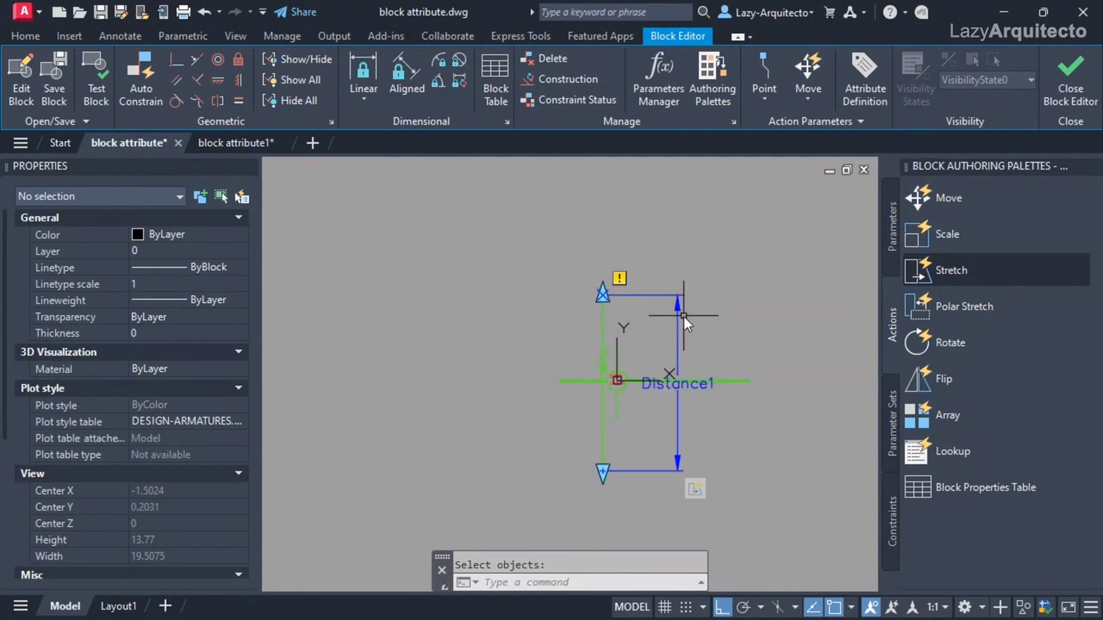
Add a second Stretch action on Distance1 at its bottom point, framing the bar's lower end.
{"action": "mouse_move", "coordinate": [696, 489]}
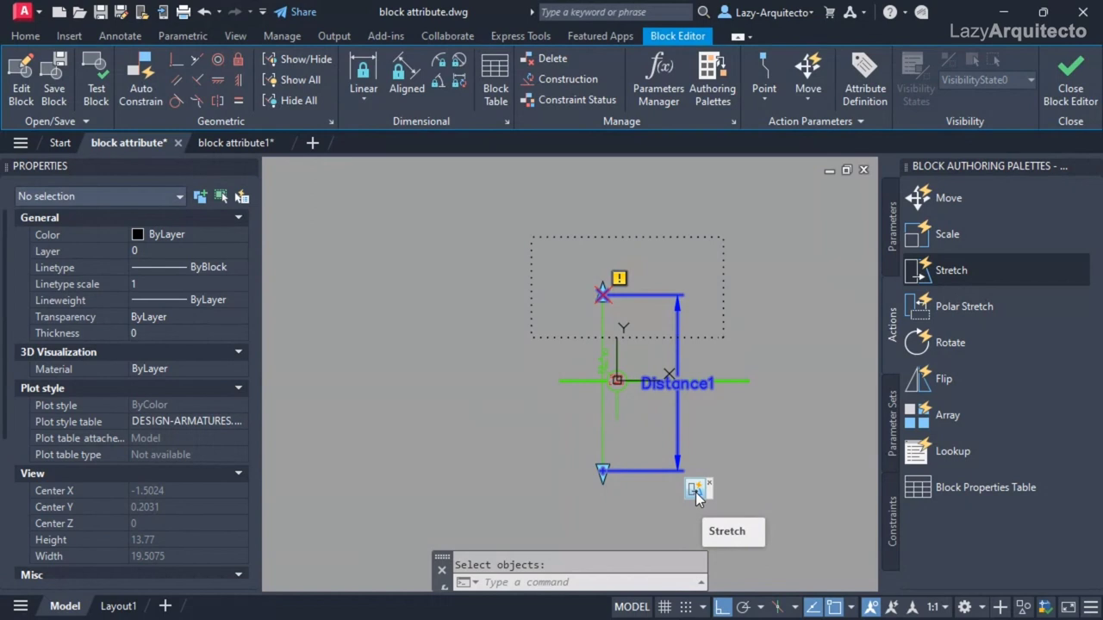
{"action": "left_click", "coordinate": [947, 272]}
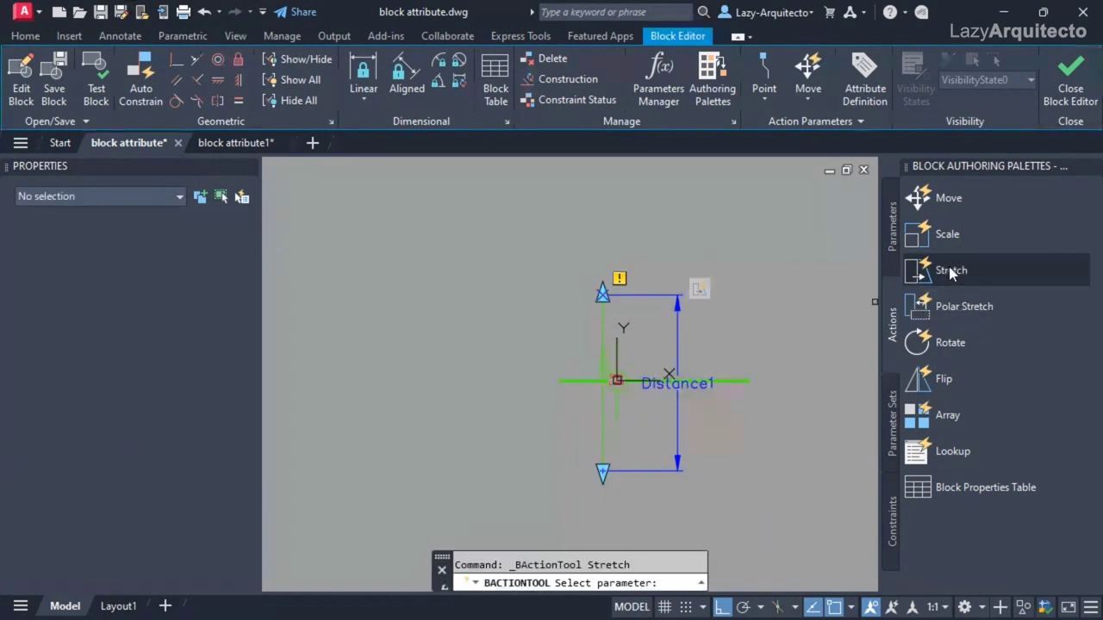
{"action": "left_click", "coordinate": [679, 415]}
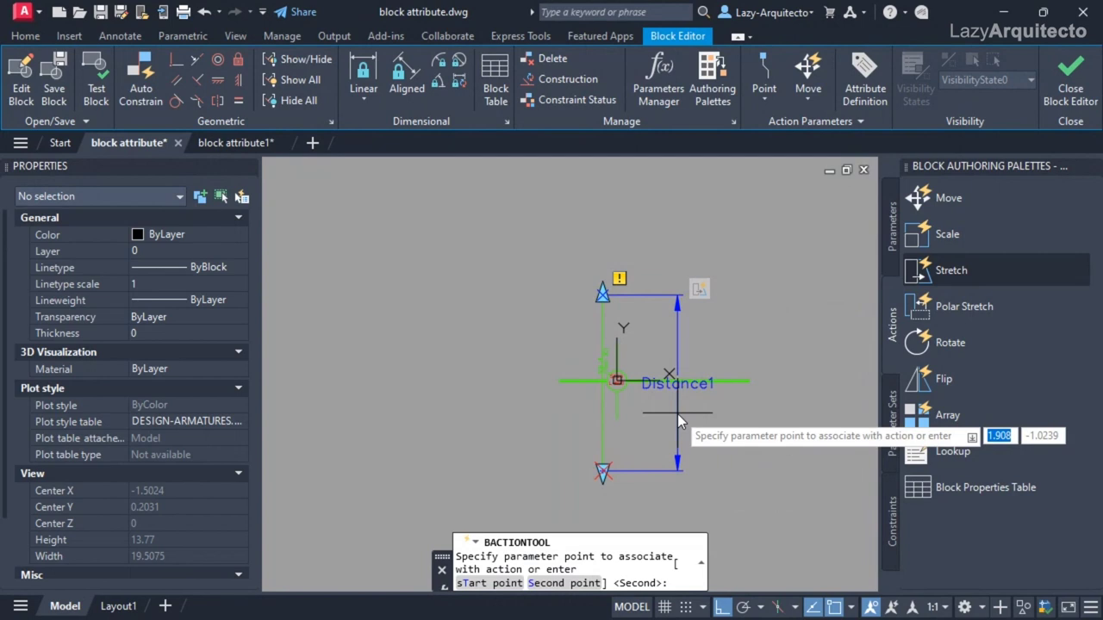
{"action": "scroll", "coordinate": [616, 485], "scroll_direction": "up", "scroll_amount": 10}
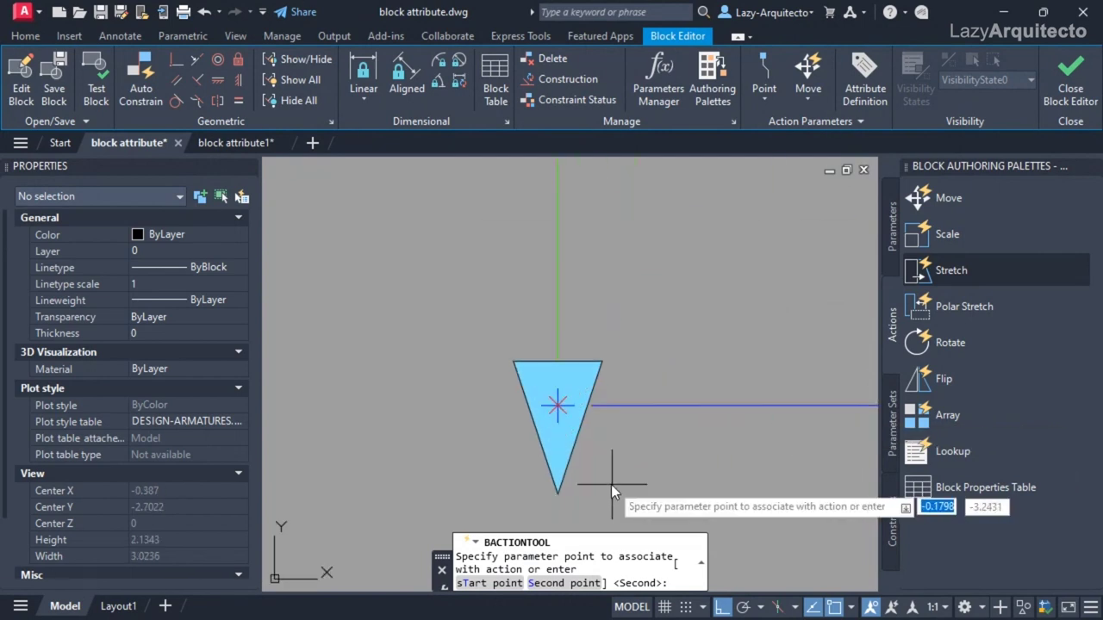
{"action": "left_click", "coordinate": [564, 409]}
{"action": "scroll", "coordinate": [564, 409], "scroll_direction": "down", "scroll_amount": 5}
{"action": "left_click", "coordinate": [677, 560]}
{"action": "scroll", "coordinate": [474, 396], "scroll_direction": "down", "scroll_amount": 2}
{"action": "left_click", "coordinate": [517, 422]}
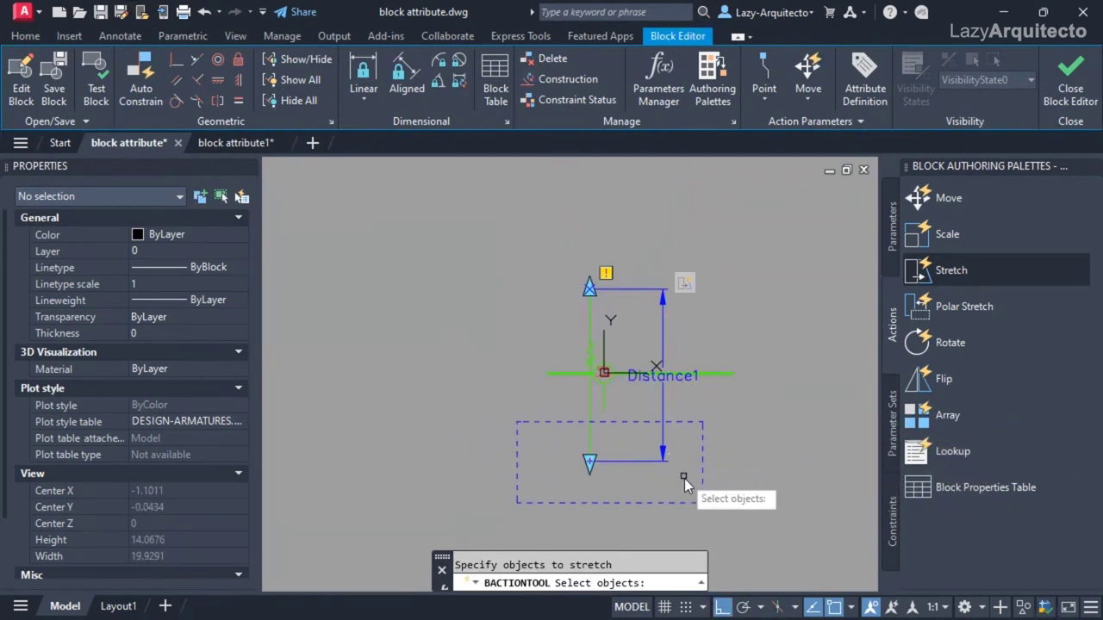
{"action": "left_click", "coordinate": [684, 478]}
Finish the bottom stretch selection, then test-stretch the bar by its top and bottom grips.
{"action": "left_click", "coordinate": [546, 435]}
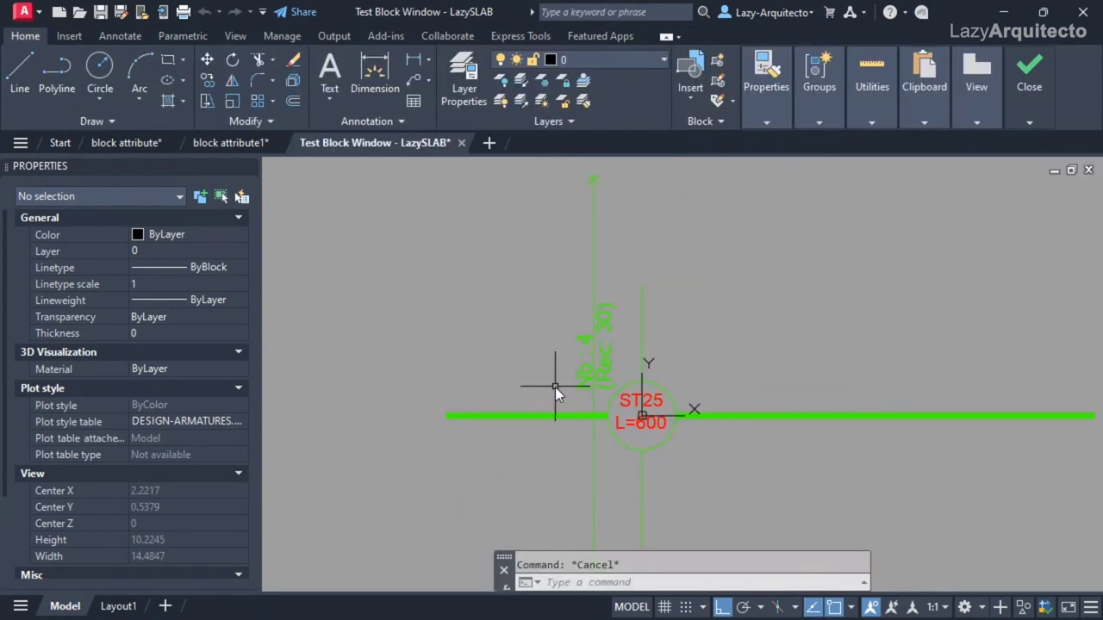
{"action": "scroll", "coordinate": [565, 375], "scroll_direction": "down", "scroll_amount": 2}
{"action": "left_click", "coordinate": [585, 291]}
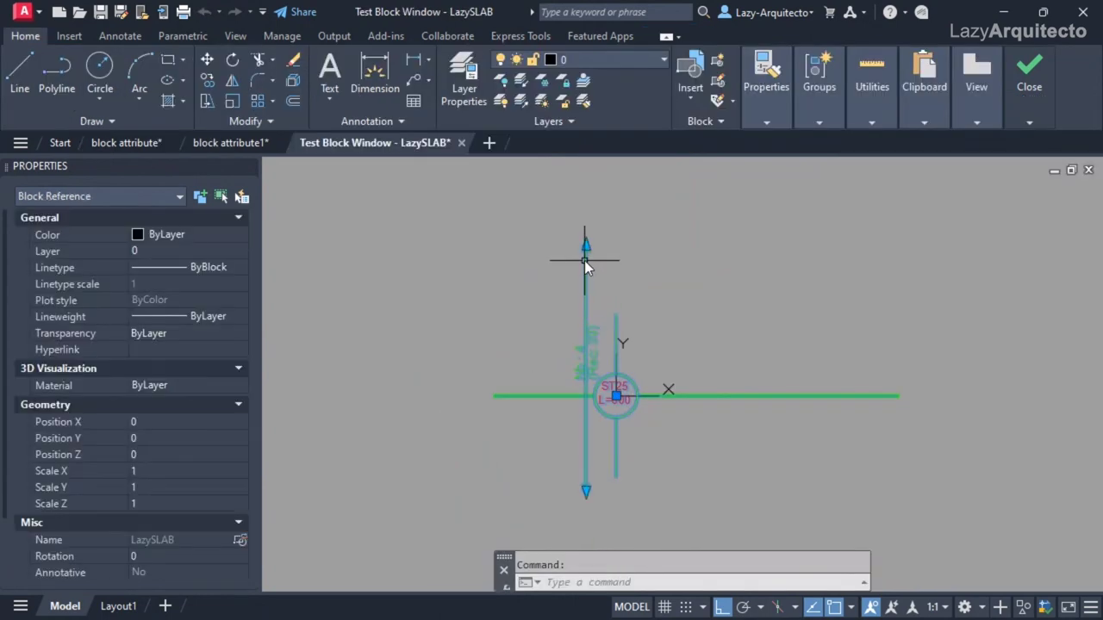
{"action": "left_click", "coordinate": [586, 246]}
{"action": "left_click", "coordinate": [564, 278]}
{"action": "key", "text": "Escape"}
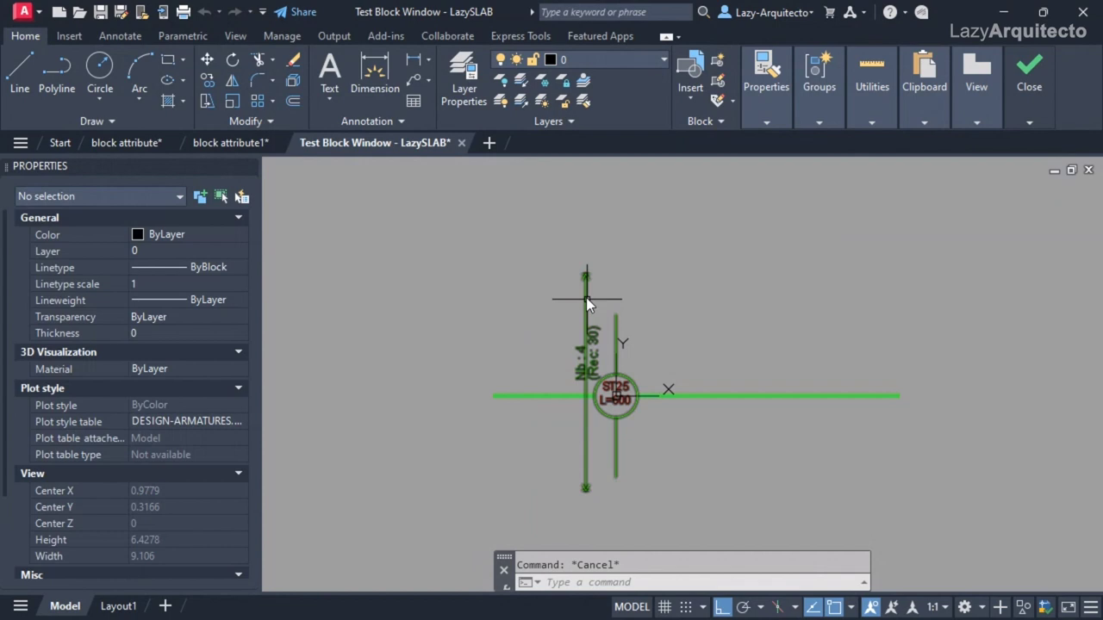
{"action": "left_click", "coordinate": [585, 457]}
{"action": "left_click", "coordinate": [585, 489]}
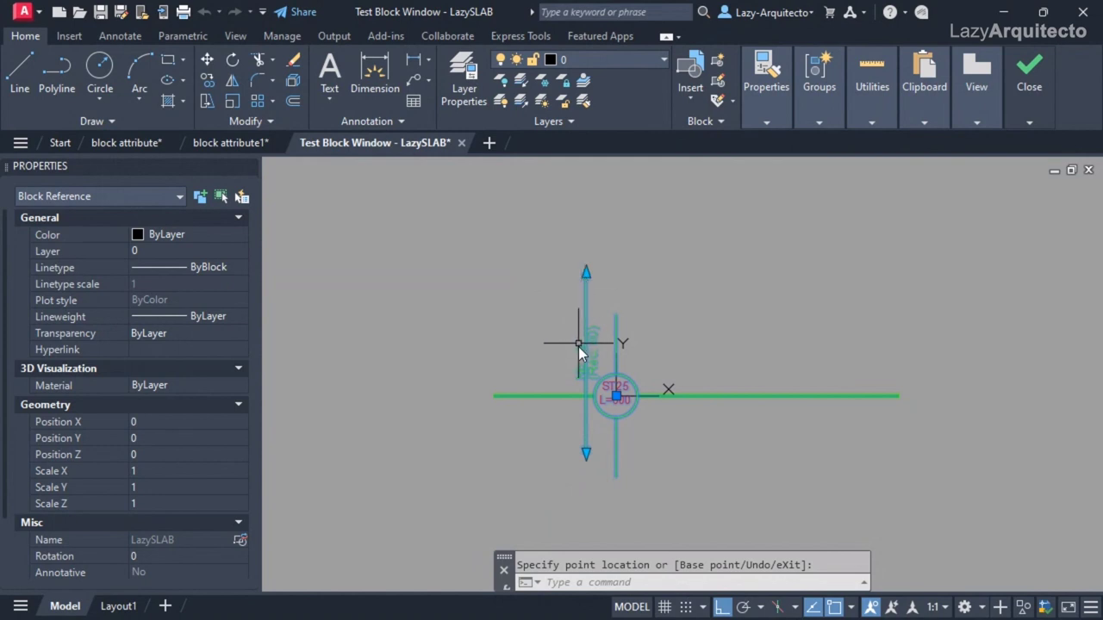
Close the test block window to return to the Block Editor.
{"action": "scroll", "coordinate": [578, 347], "scroll_direction": "up", "scroll_amount": 5}
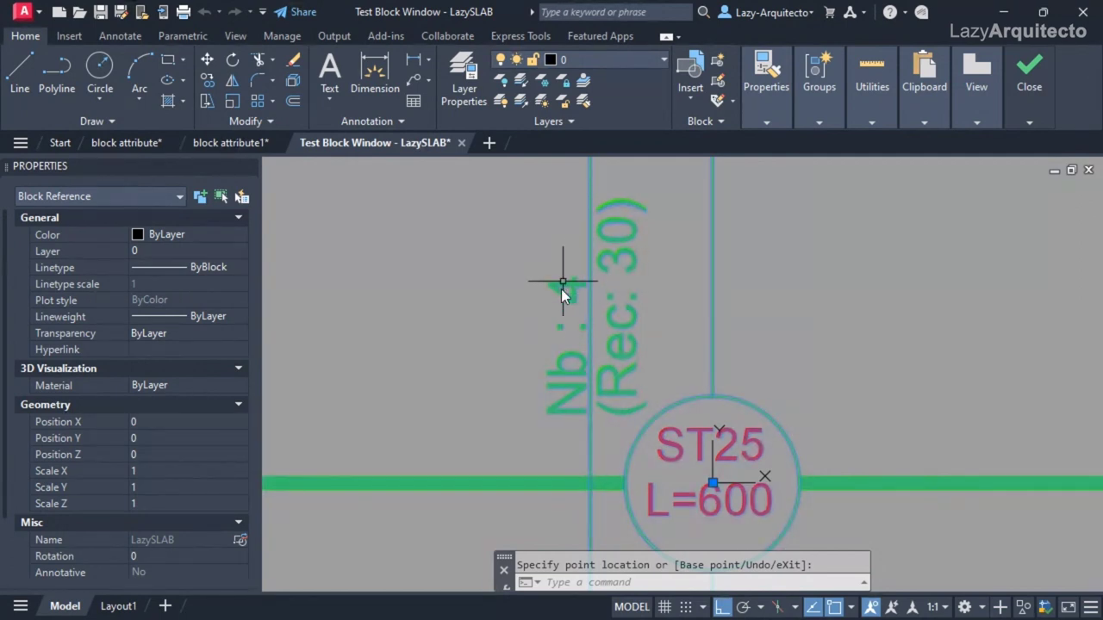
{"action": "scroll", "coordinate": [606, 335], "scroll_direction": "down", "scroll_amount": 4}
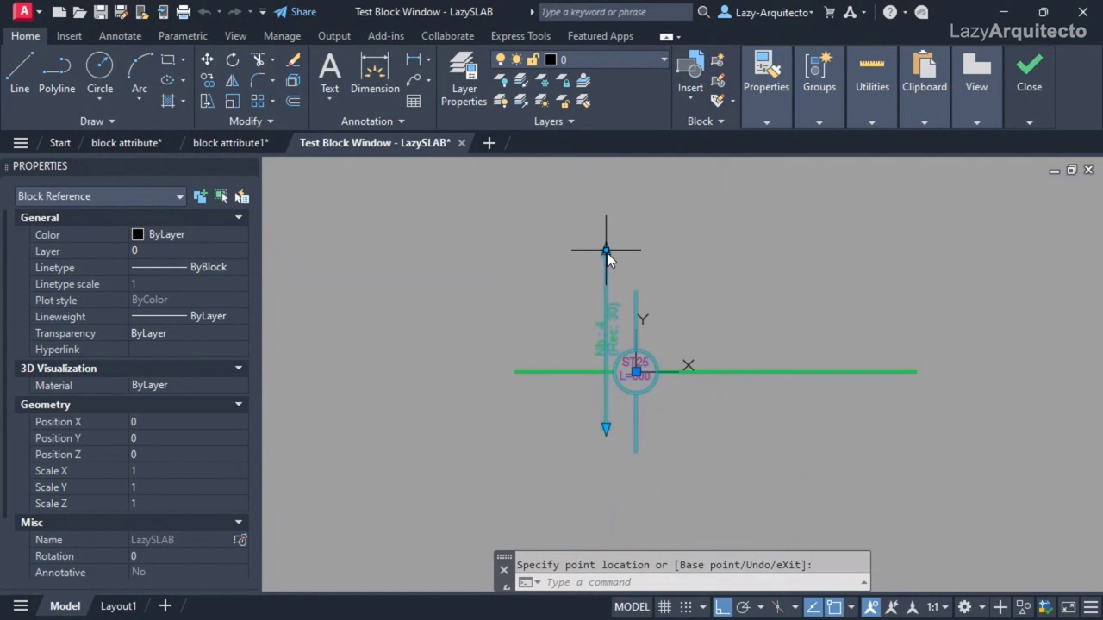
{"action": "middle_click_drag", "start_coordinate": [600, 352], "coordinate": [605, 362]}
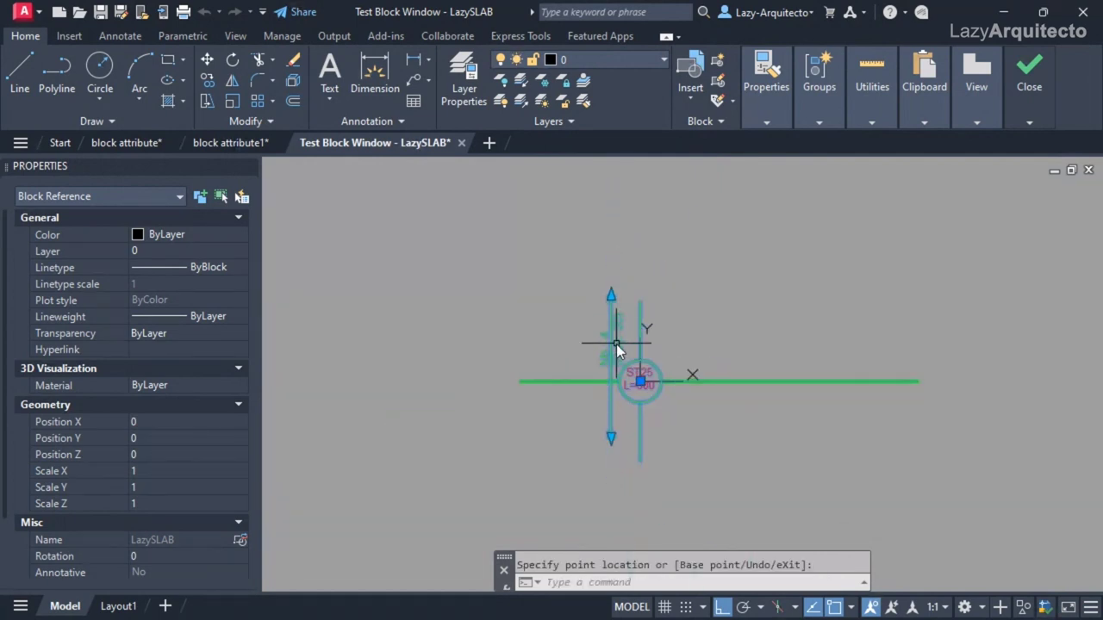
{"action": "left_click", "coordinate": [1028, 123]}
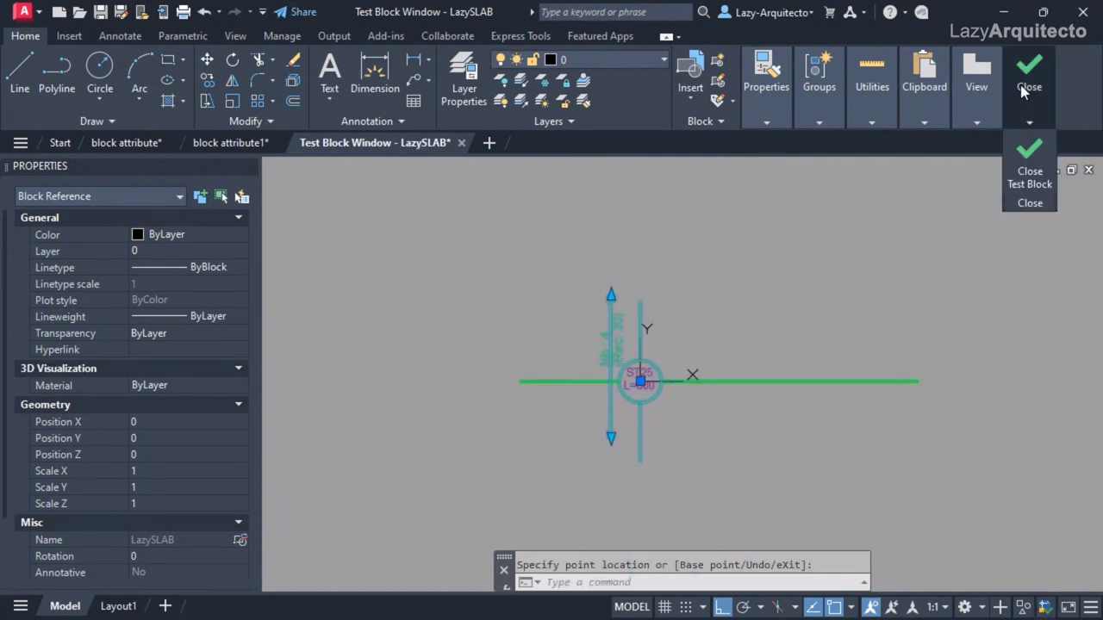
{"action": "left_click", "coordinate": [1028, 177]}
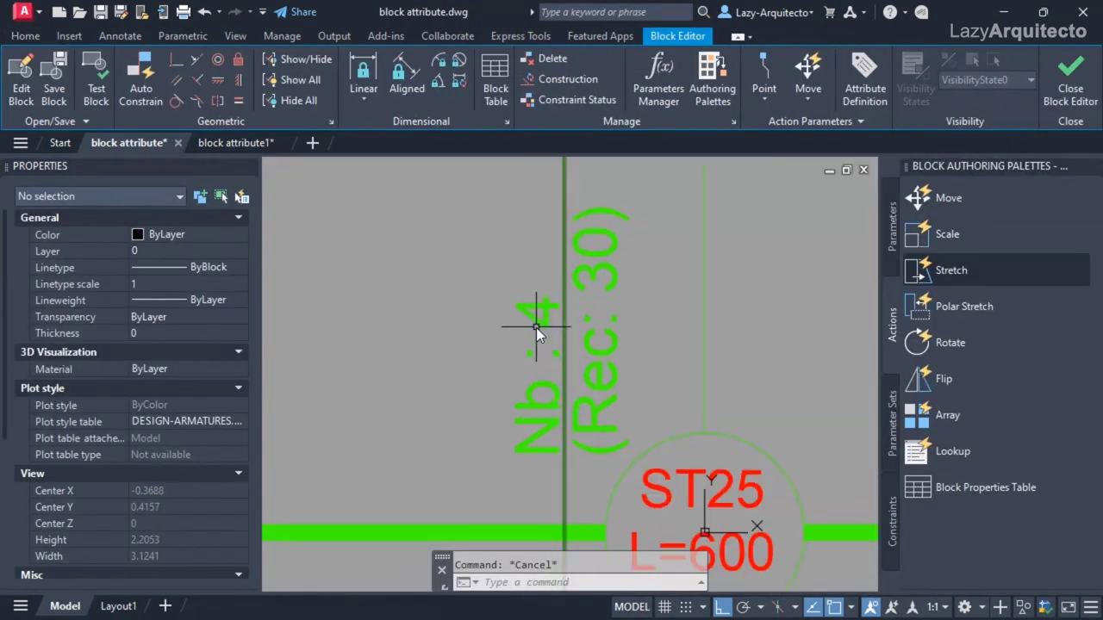
Highlight the 4 in the Nb : 4 text and open Insert Field with Formula selected.
{"action": "left_click", "coordinate": [536, 328]}
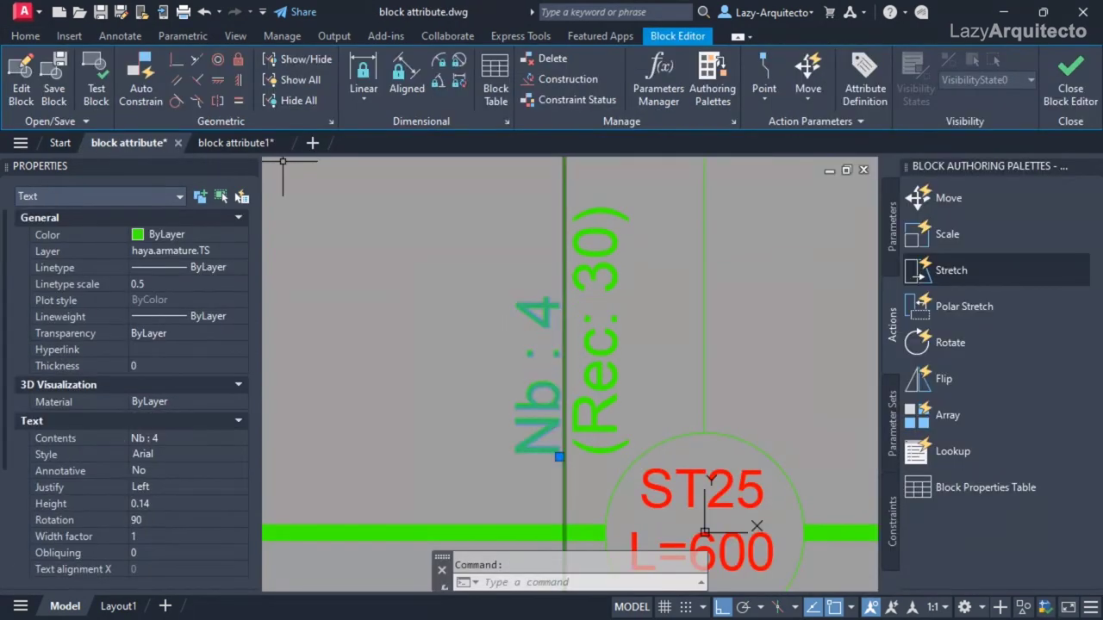
{"action": "double_click", "coordinate": [544, 307]}
{"action": "left_click", "coordinate": [696, 445]}
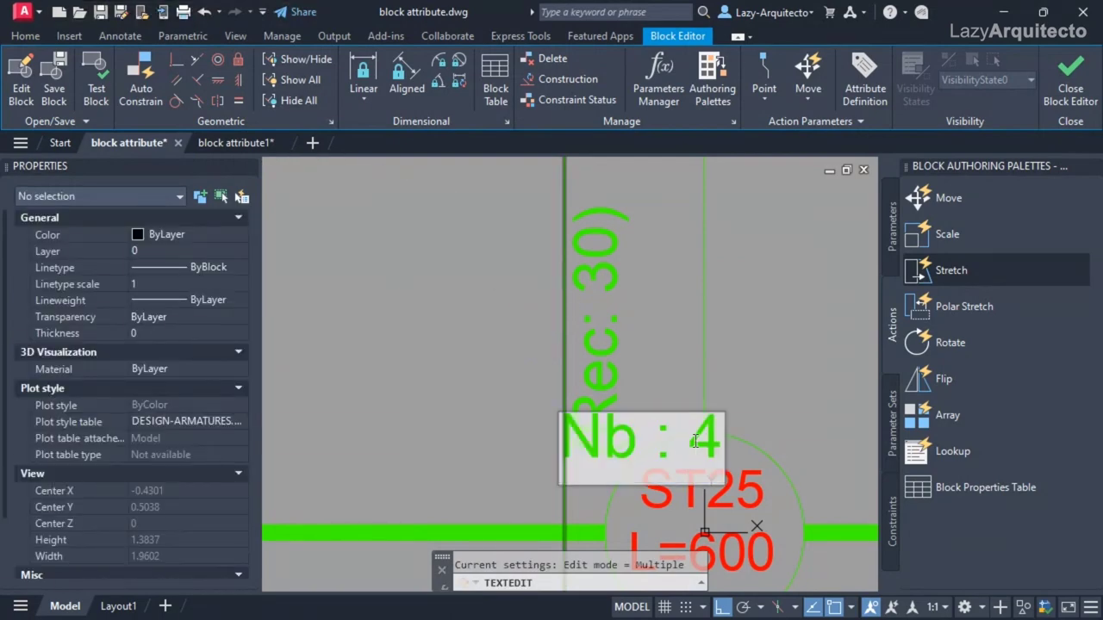
{"action": "left_click_drag", "start_coordinate": [696, 445], "coordinate": [715, 443]}
{"action": "right_click", "coordinate": [710, 436]}
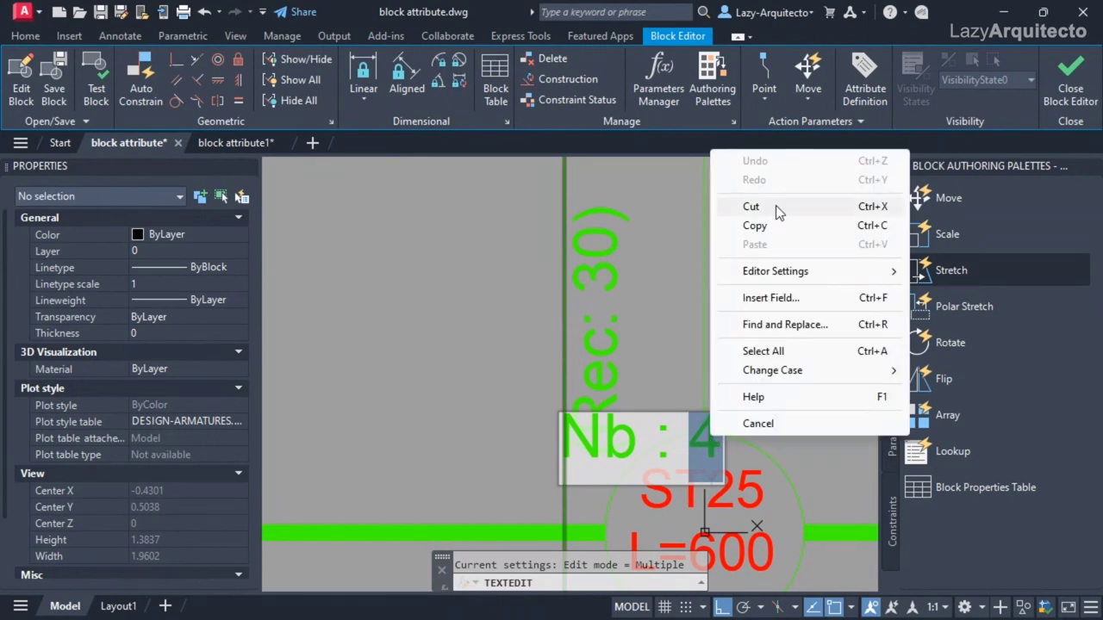
{"action": "left_click", "coordinate": [762, 298]}
{"action": "left_click_drag", "start_coordinate": [413, 47], "coordinate": [456, 113]}
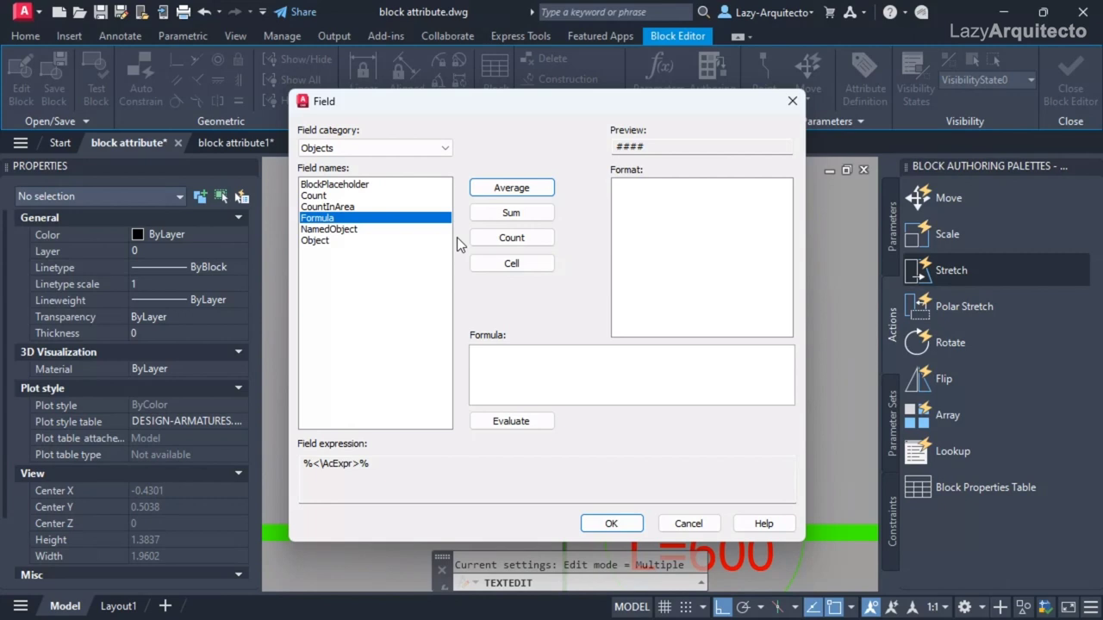
{"action": "left_click_drag", "start_coordinate": [431, 102], "coordinate": [481, 110]}
Insert a nested Object field into the count formula.
{"action": "right_click", "coordinate": [532, 370]}
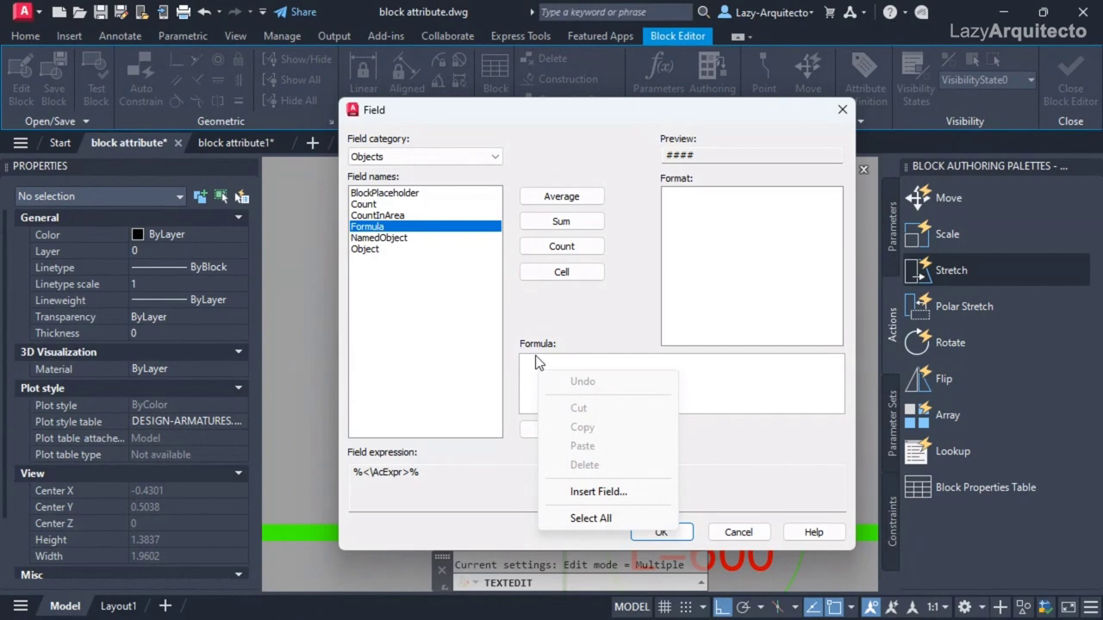
{"action": "left_click", "coordinate": [586, 492]}
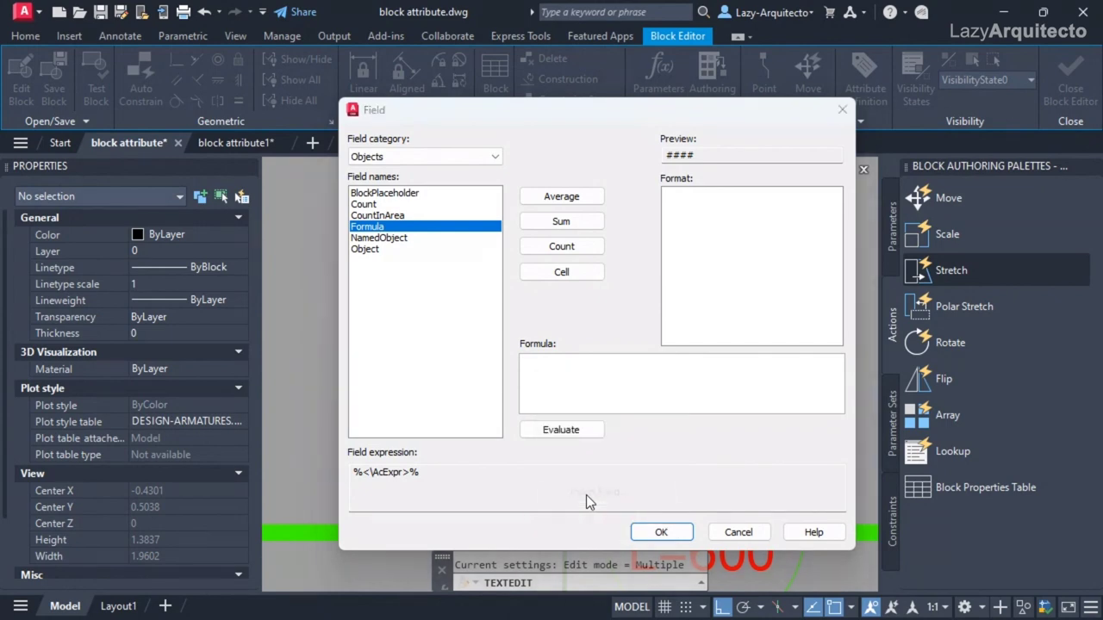
{"action": "left_click_drag", "start_coordinate": [526, 143], "coordinate": [544, 134]}
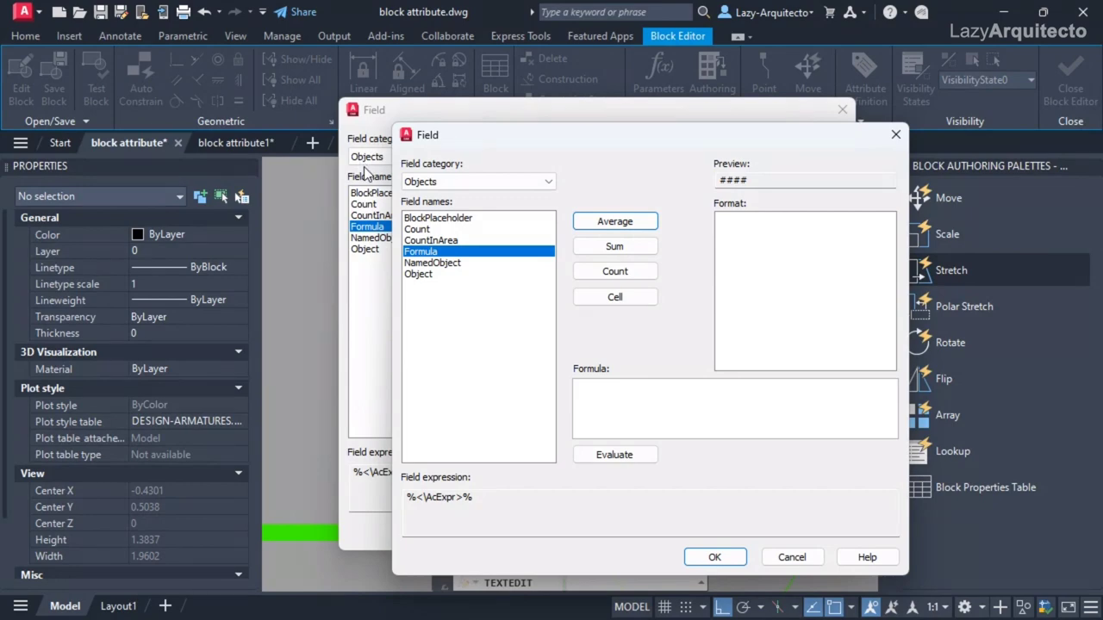
{"action": "left_click", "coordinate": [421, 275]}
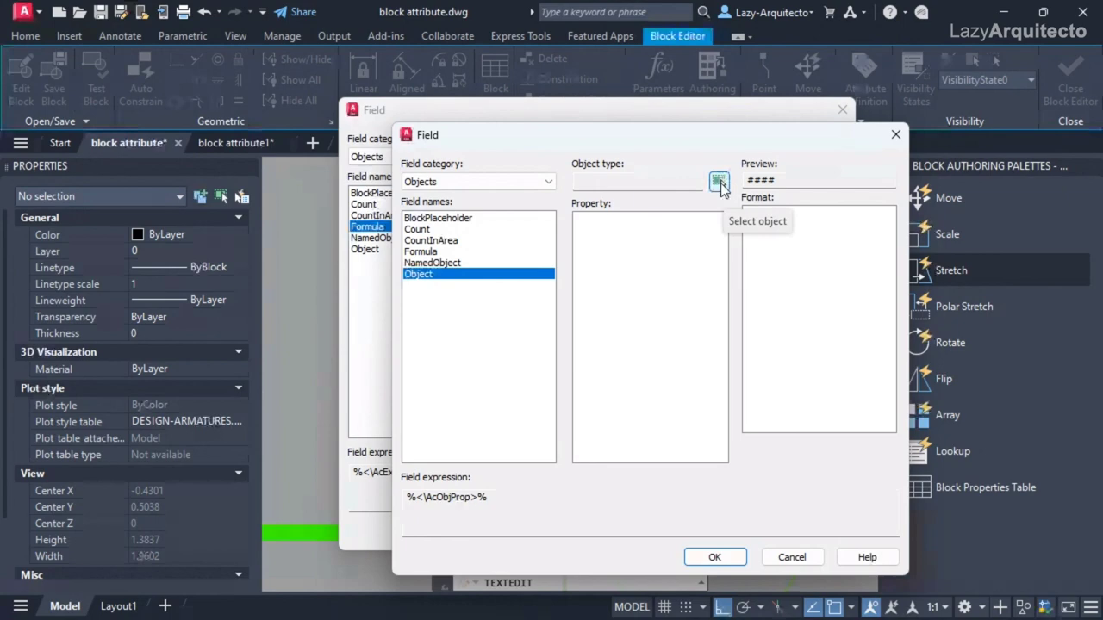
Use the green bar line's Length, Decimal with precision 0, as the formula's nested field.
{"action": "left_click", "coordinate": [719, 182]}
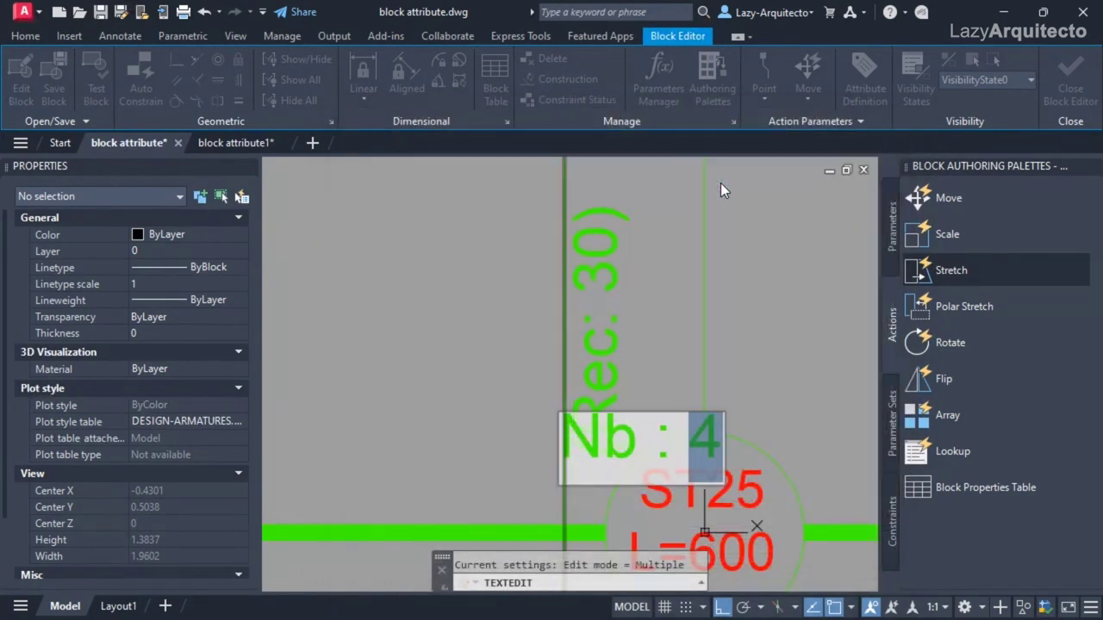
{"action": "scroll", "coordinate": [517, 365], "scroll_direction": "down", "scroll_amount": 3}
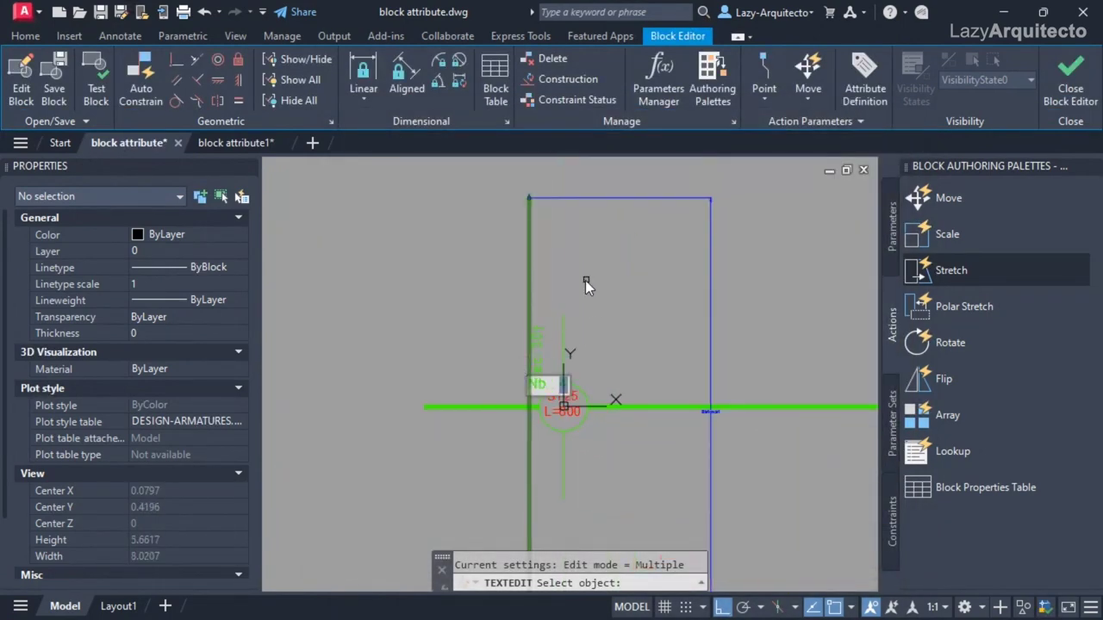
{"action": "left_click", "coordinate": [529, 267]}
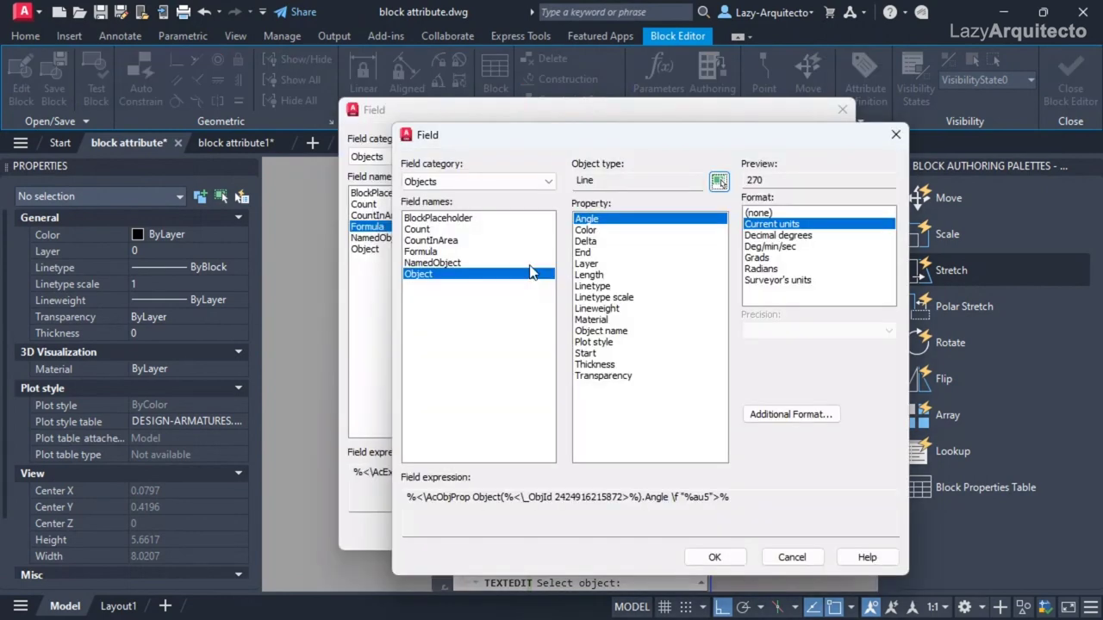
{"action": "left_click", "coordinate": [590, 180]}
{"action": "double_click", "coordinate": [590, 180]}
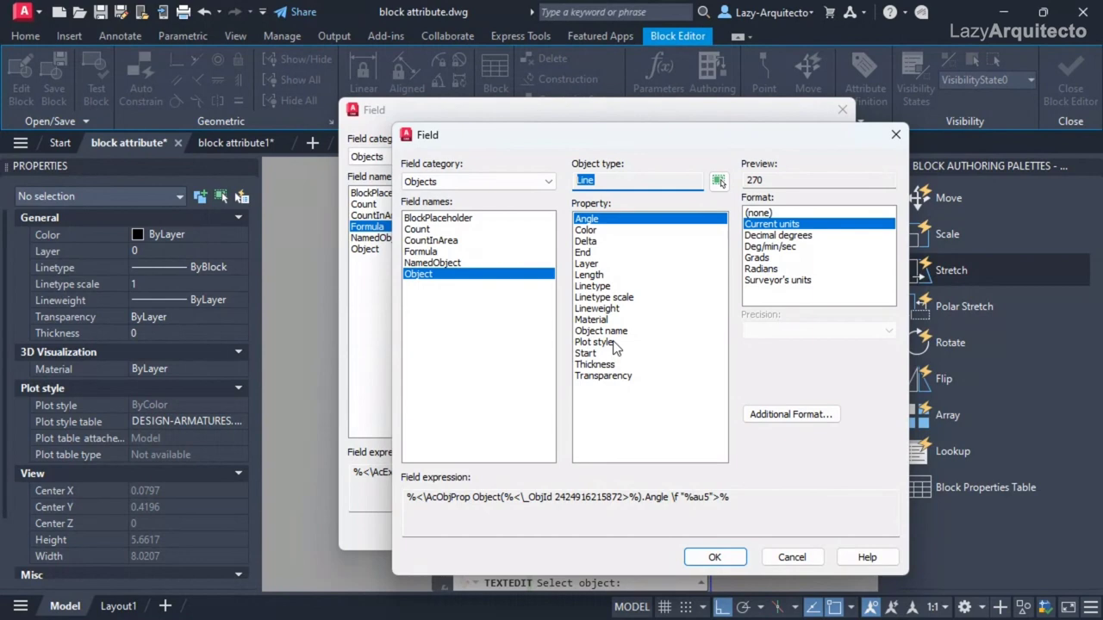
{"action": "left_click", "coordinate": [594, 276]}
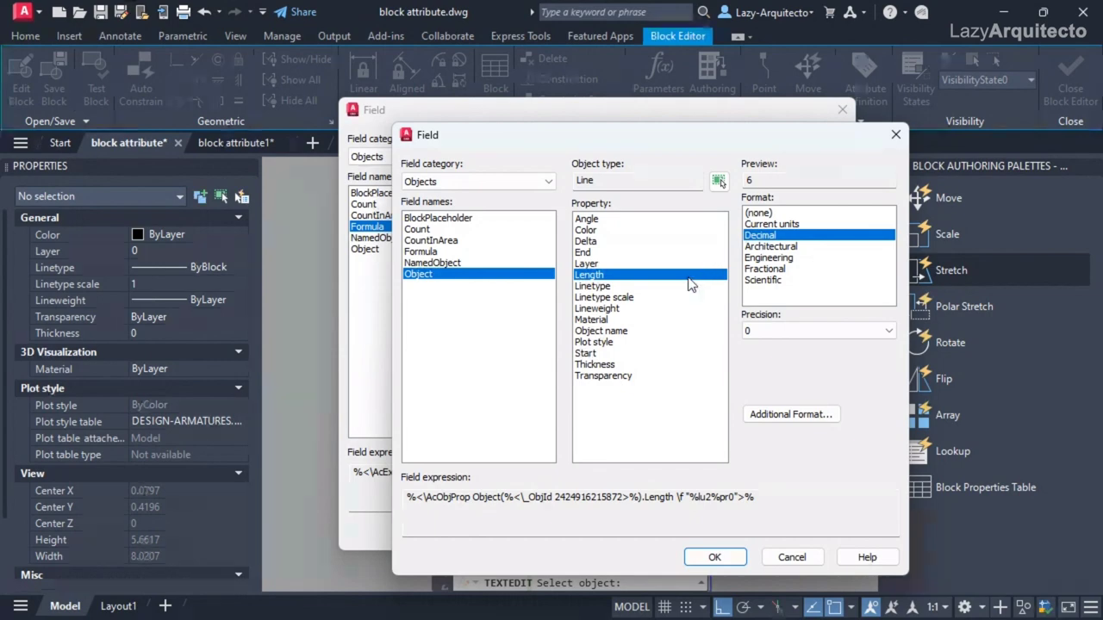
{"action": "left_click", "coordinate": [705, 558]}
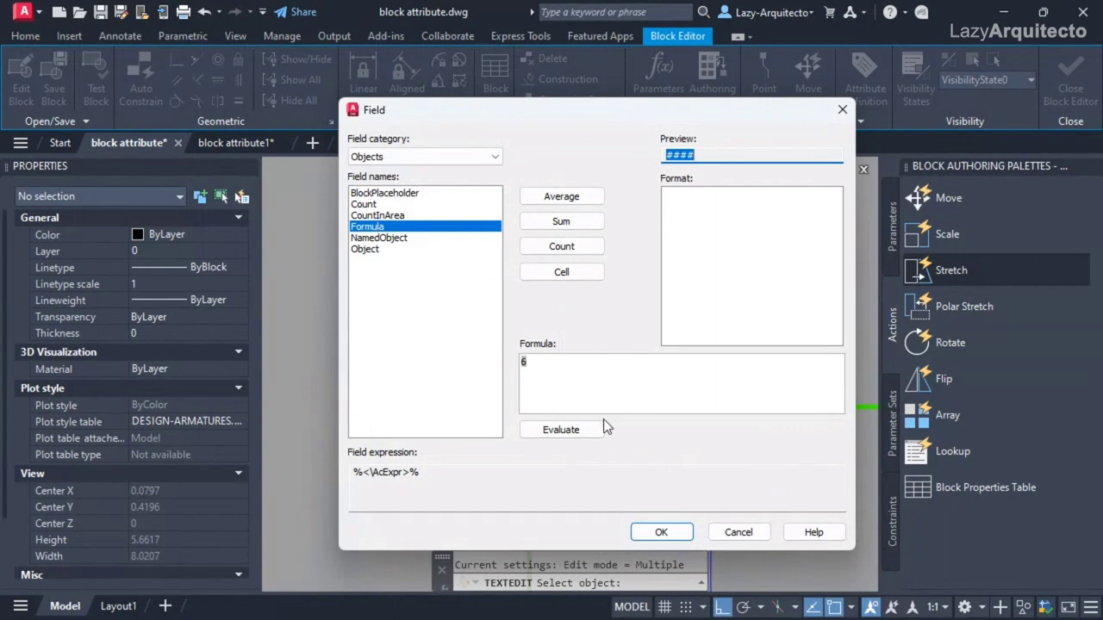
Append /210 to the formula, evaluate it and accept the field, showing 0.0266.
{"action": "left_click", "coordinate": [561, 366]}
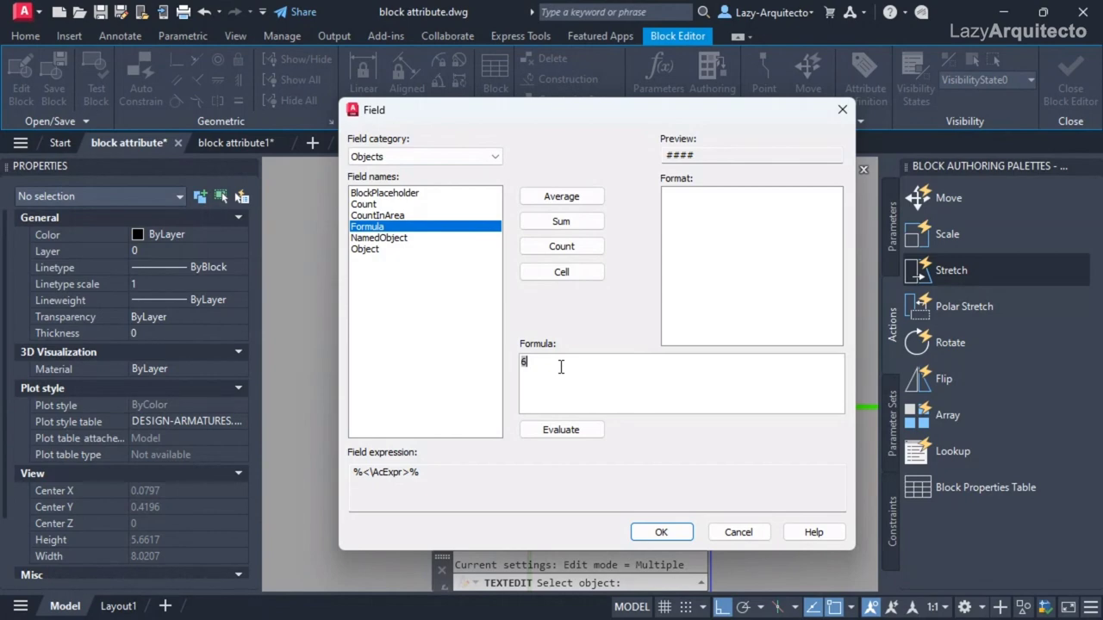
{"action": "type", "text": "/210"}
{"action": "left_click", "coordinate": [577, 429]}
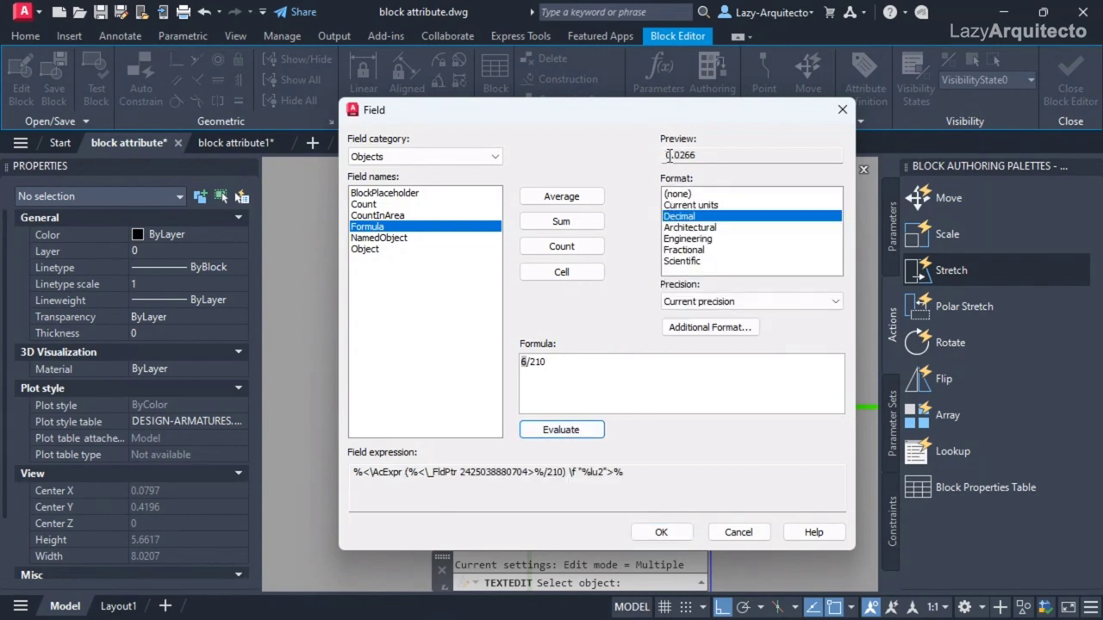
{"action": "key", "text": "Return"}
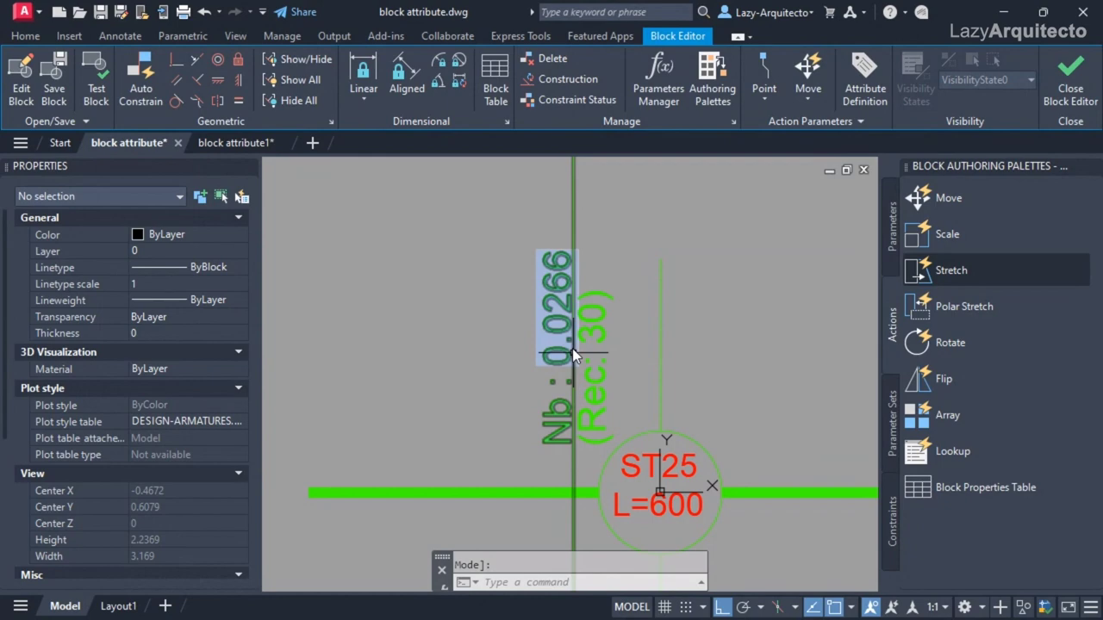
Wrap the Nb field formula in parentheses and multiply it by 100.
{"action": "double_click", "coordinate": [552, 298]}
{"action": "double_click", "coordinate": [551, 335]}
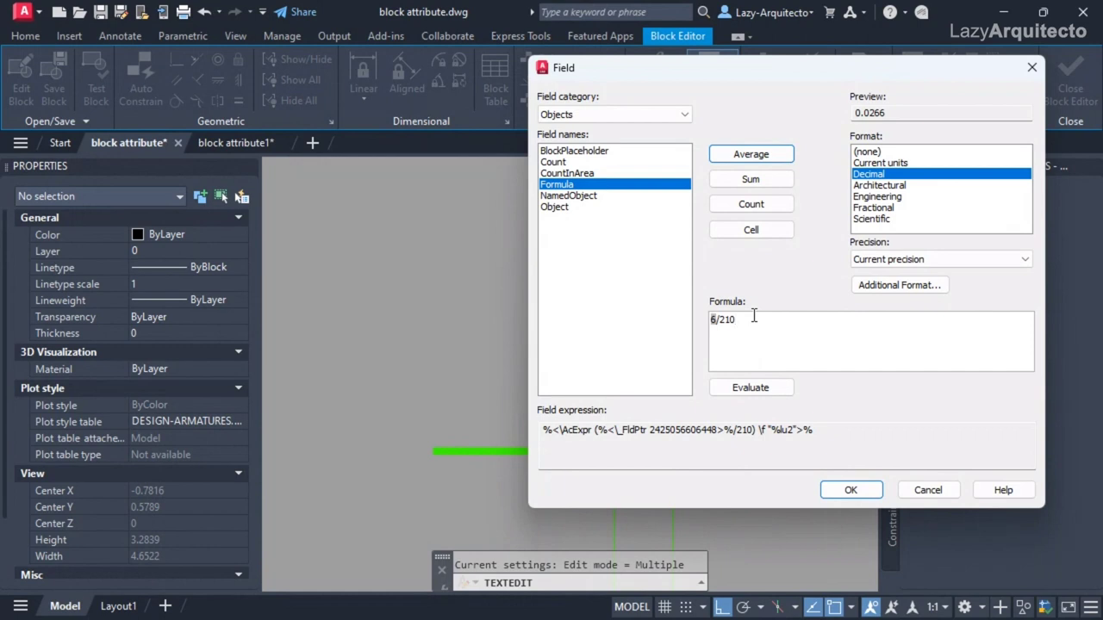
{"action": "type", "text": ")"}
{"action": "left_click", "coordinate": [712, 320]}
{"action": "type", "text": "("}
{"action": "left_click", "coordinate": [764, 322]}
{"action": "type", "text": "8"}
{"action": "type", "text": "100"}
Evaluate the formula, round it to whole numbers, and accept so the label reads Nb : 3.
{"action": "left_click", "coordinate": [769, 392]}
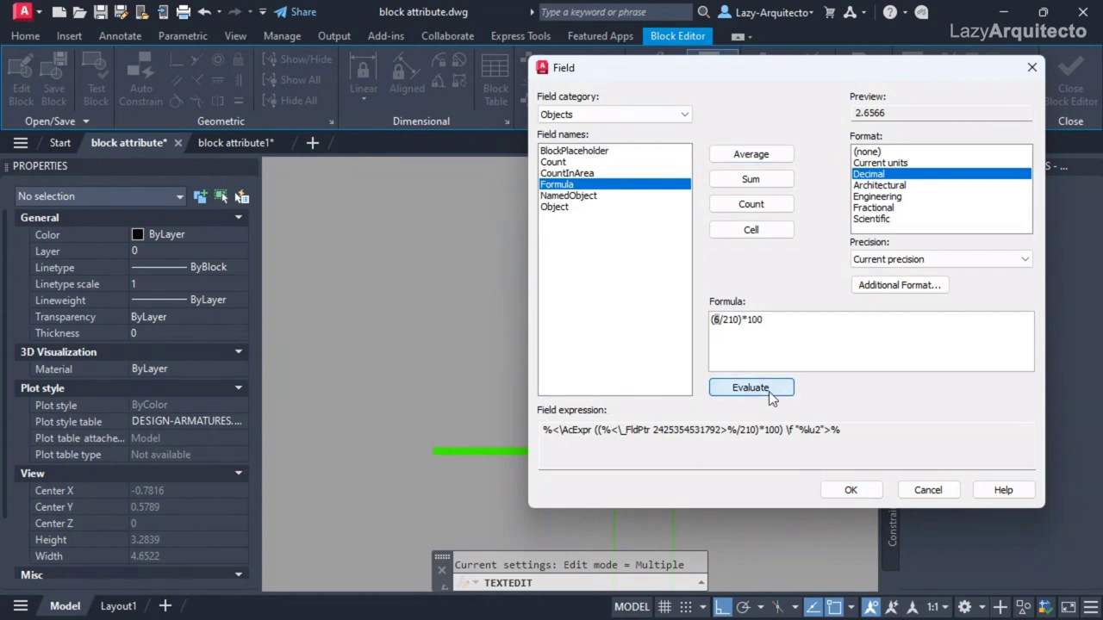
{"action": "left_click", "coordinate": [768, 392]}
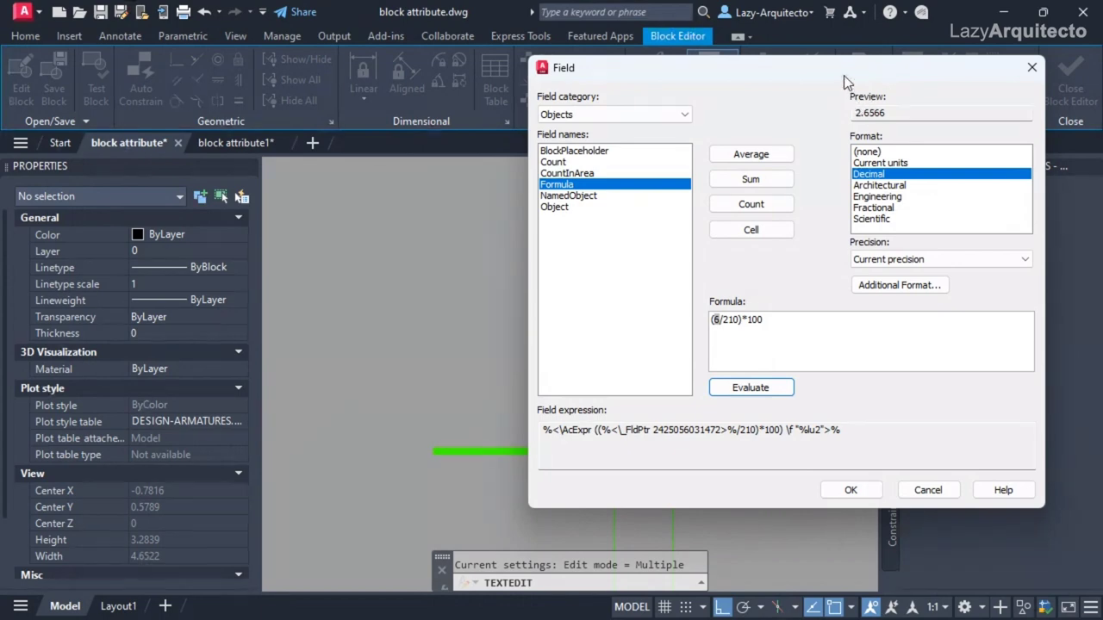
{"action": "left_click_drag", "start_coordinate": [843, 75], "coordinate": [694, 84]}
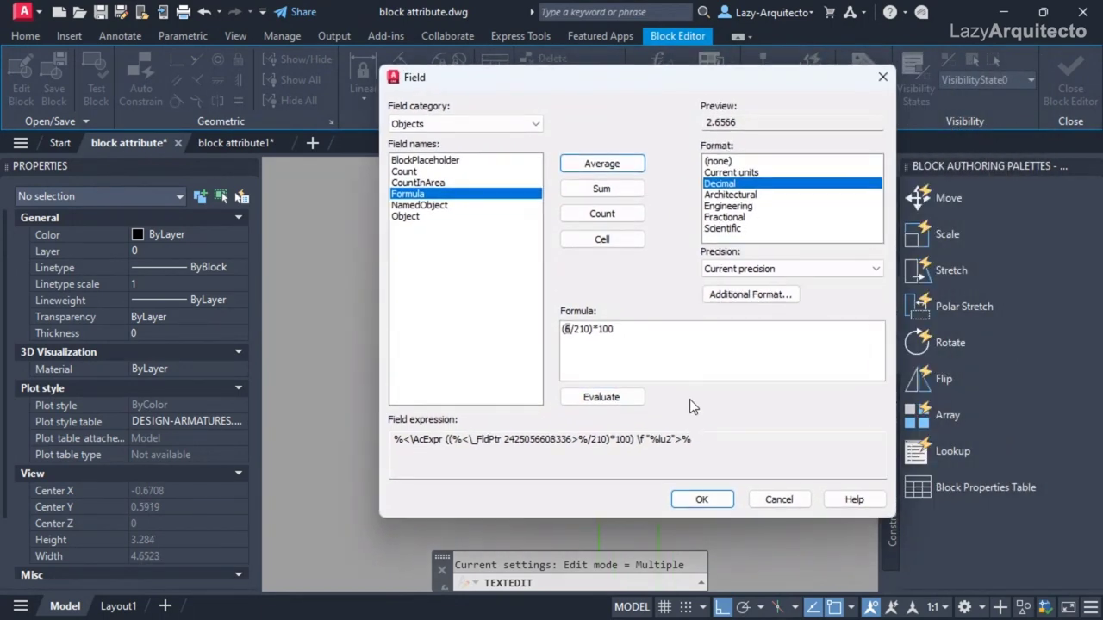
{"action": "left_click", "coordinate": [737, 269]}
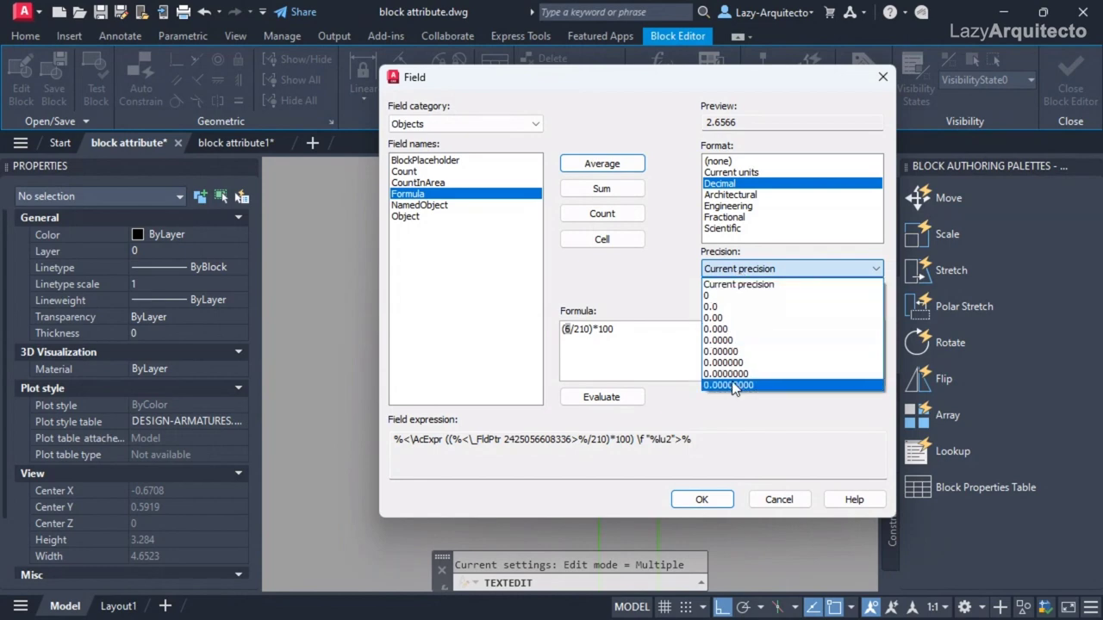
{"action": "left_click", "coordinate": [724, 296]}
{"action": "left_click", "coordinate": [717, 502]}
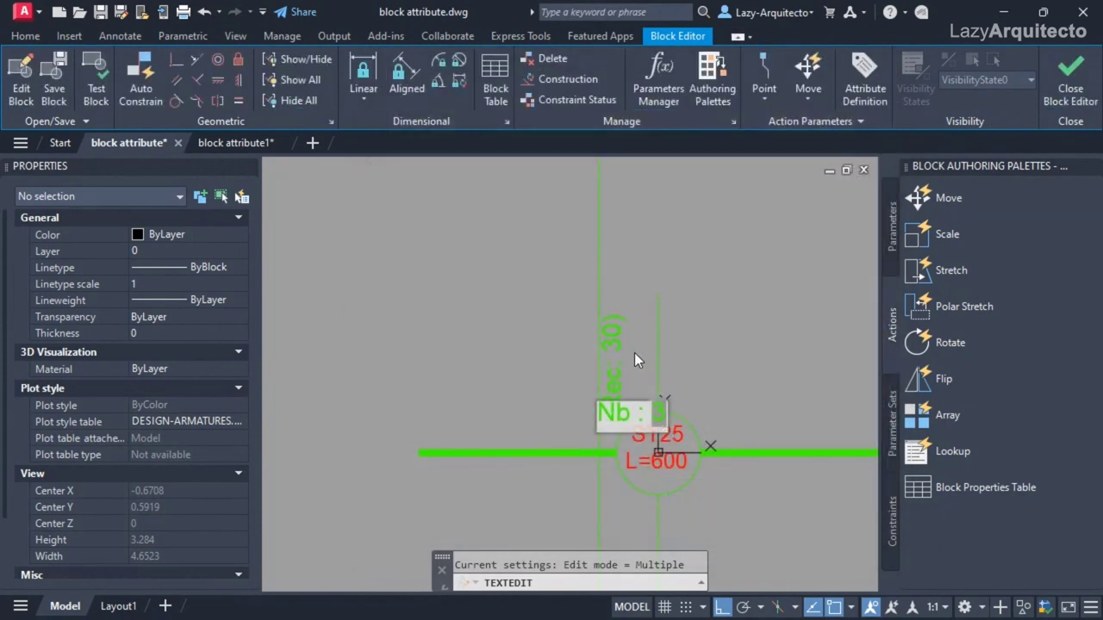
{"action": "left_click", "coordinate": [639, 280]}
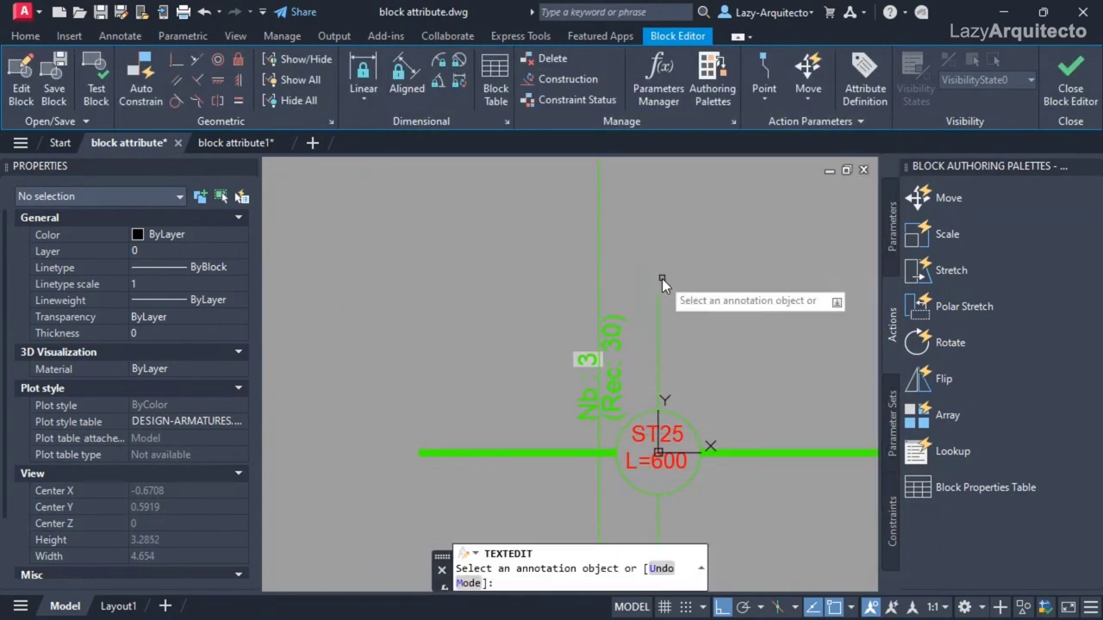
Inspect the green bar polylines in block attribute1, then compare them in the edited block.
{"action": "key", "text": "Escape"}
{"action": "key", "text": "ctrl+Tab"}
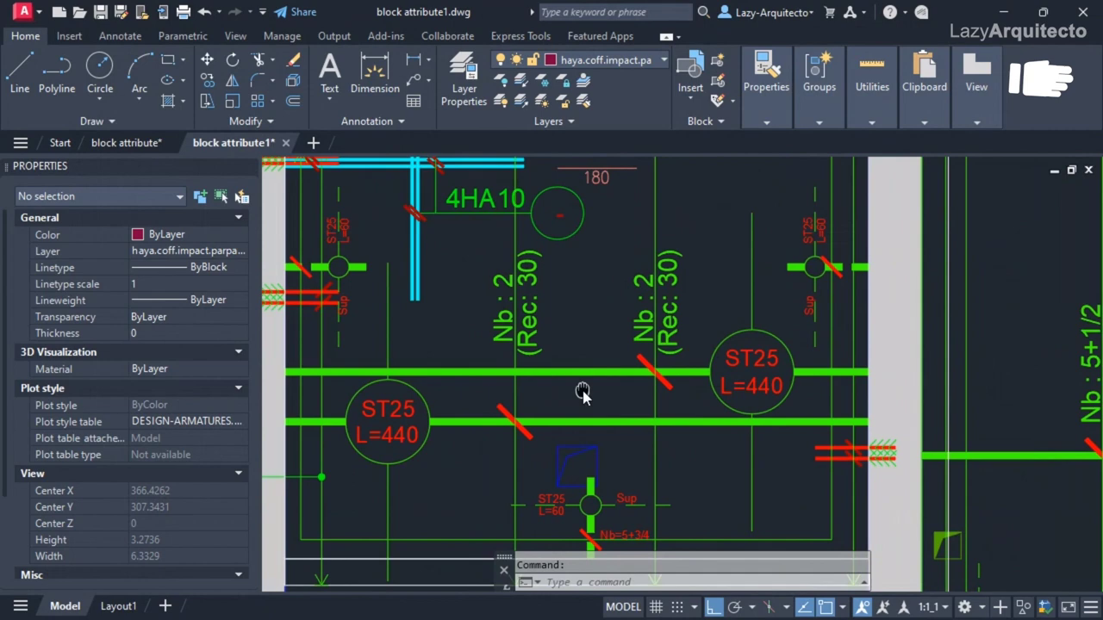
{"action": "middle_click_drag", "start_coordinate": [582, 392], "coordinate": [589, 392]}
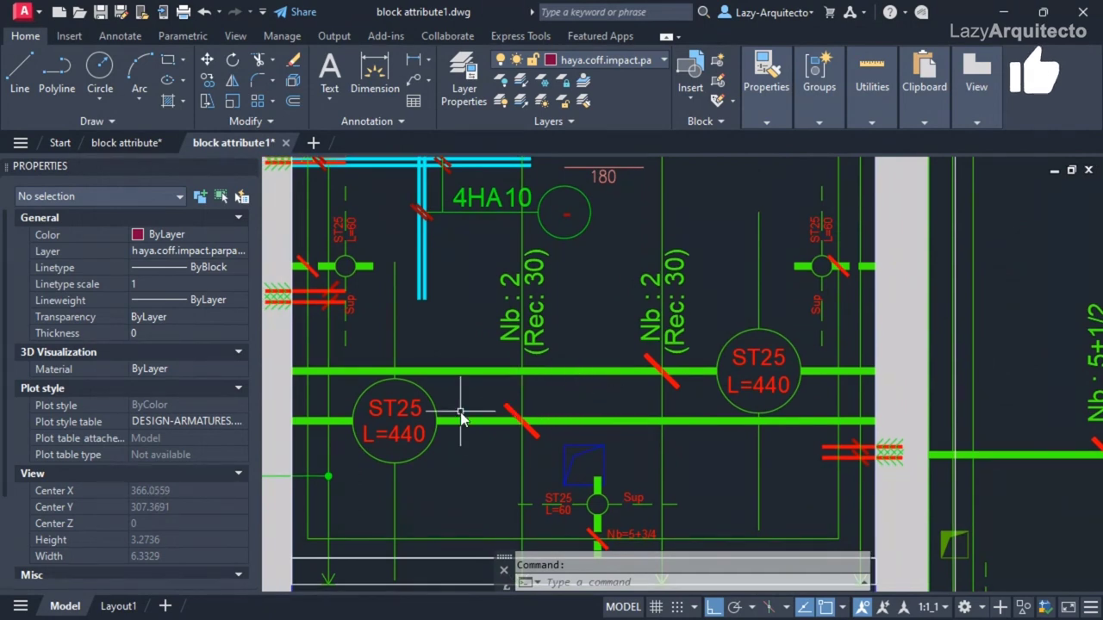
{"action": "left_click", "coordinate": [464, 372]}
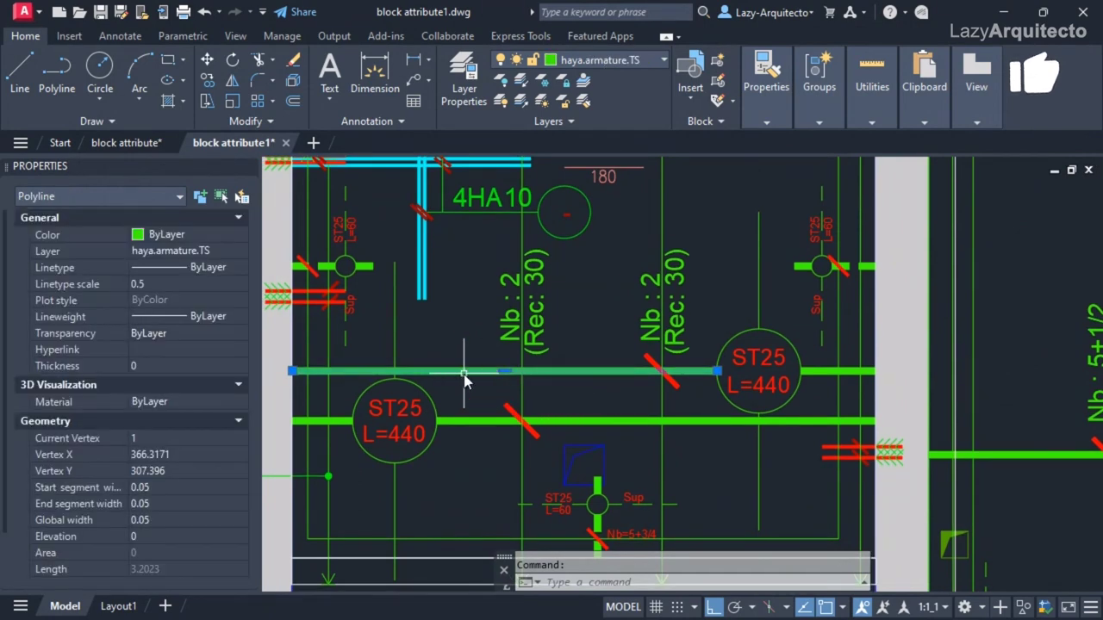
{"action": "left_click", "coordinate": [874, 372]}
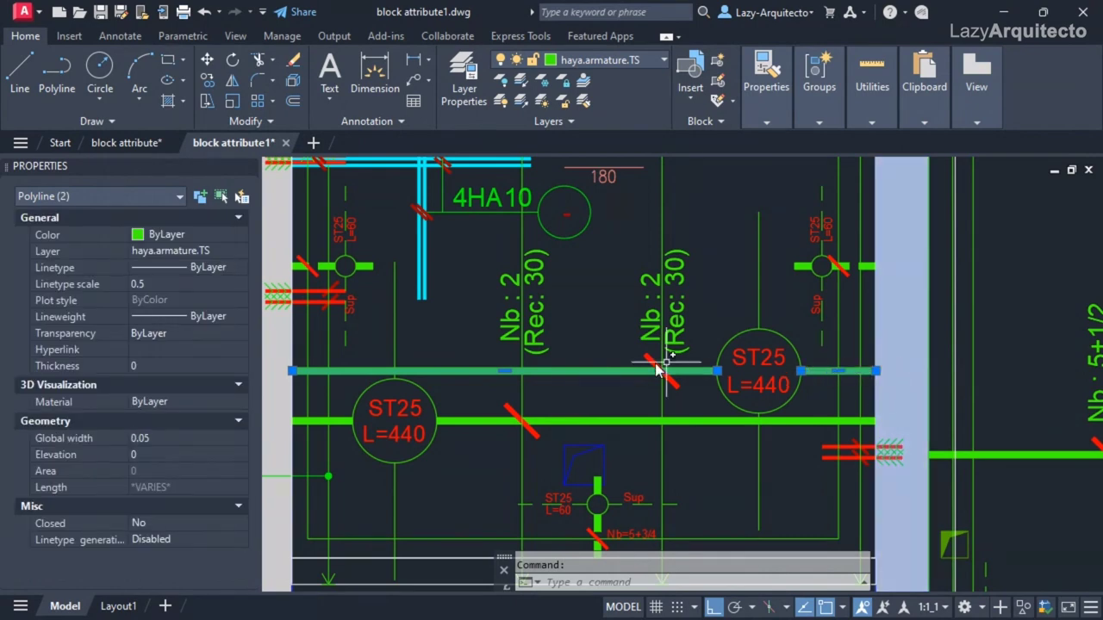
{"action": "key", "text": "ctrl+Tab"}
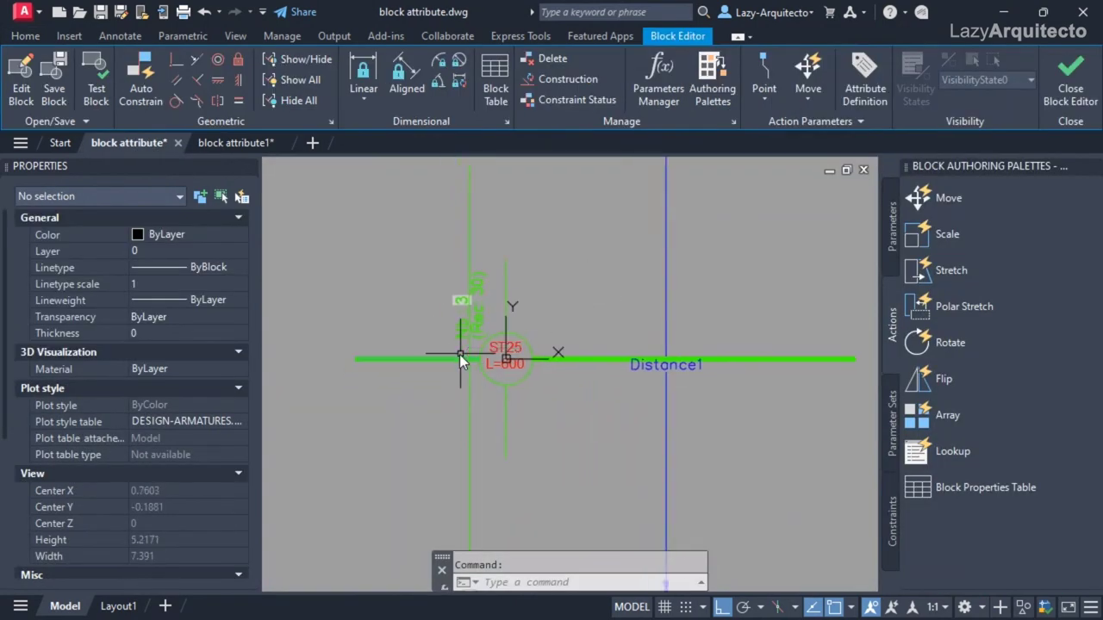
{"action": "left_click", "coordinate": [455, 357]}
{"action": "left_click", "coordinate": [775, 360]}
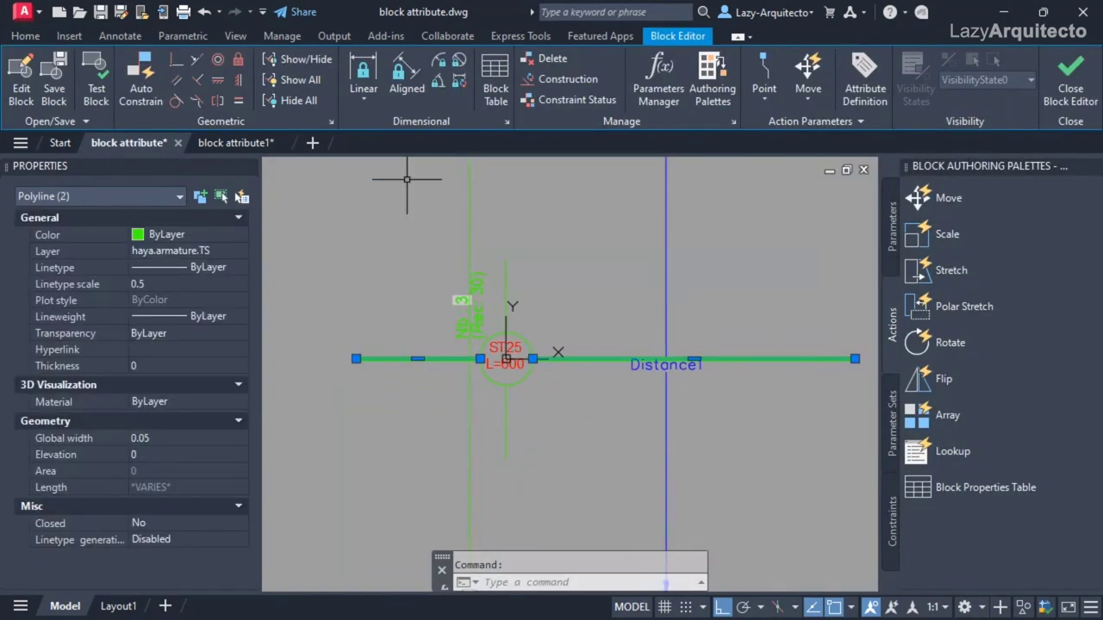
{"action": "scroll", "coordinate": [591, 269], "scroll_direction": "down", "scroll_amount": 2}
{"action": "middle_click_drag", "start_coordinate": [591, 270], "coordinate": [608, 294]}
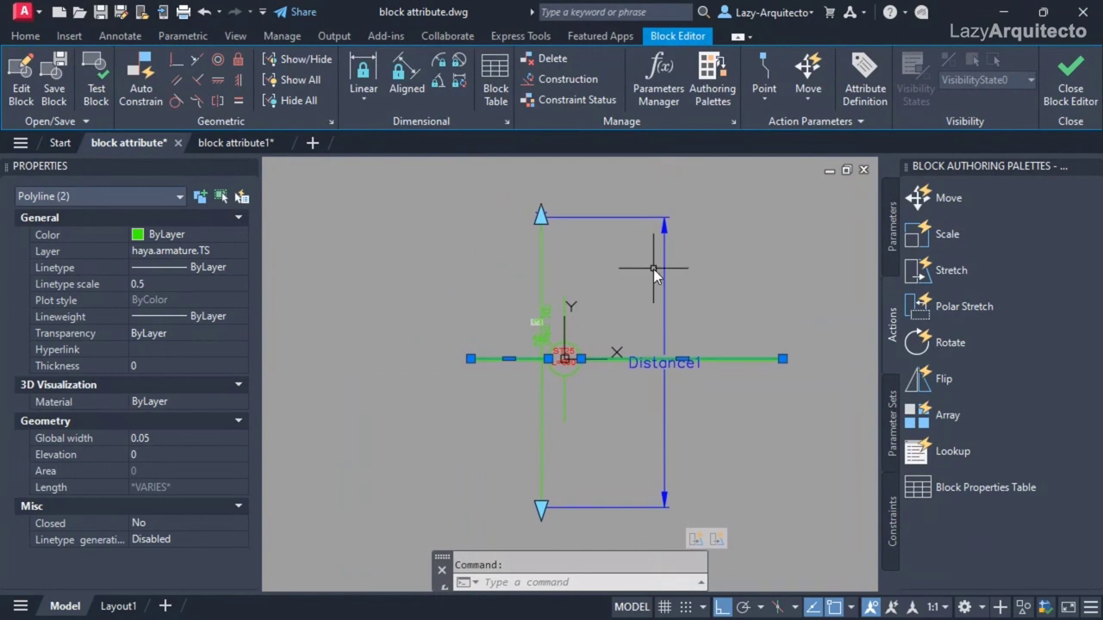
{"action": "key", "text": "Escape"}
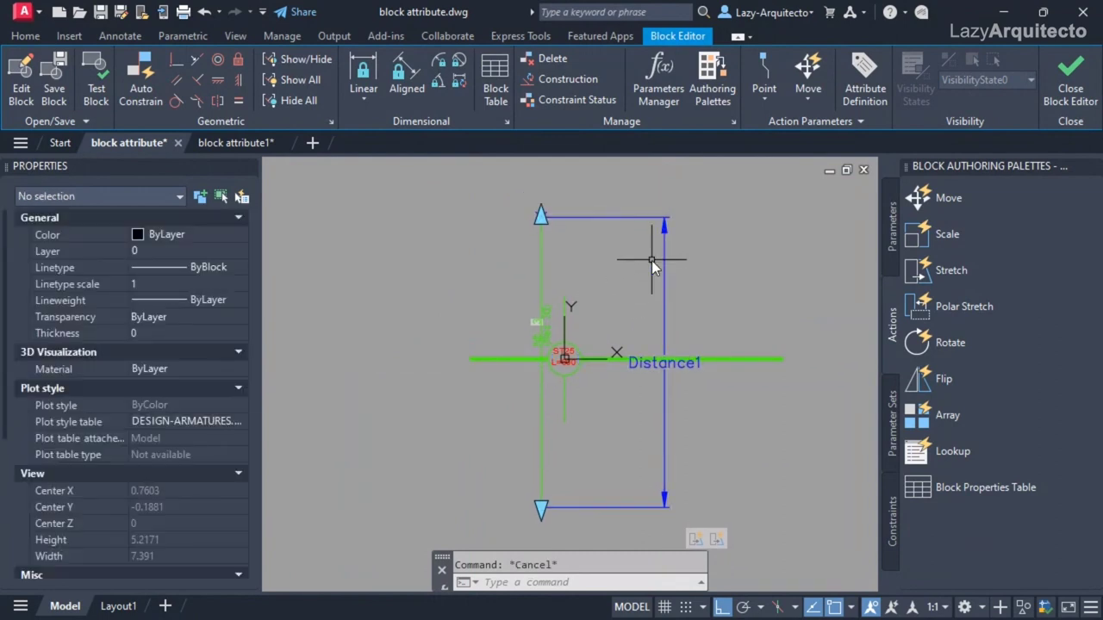
Add linear parameter Distance2 from the bar's right end to its left end, label below.
{"action": "left_click", "coordinate": [892, 224]}
{"action": "left_click", "coordinate": [943, 233]}
{"action": "left_click", "coordinate": [784, 359]}
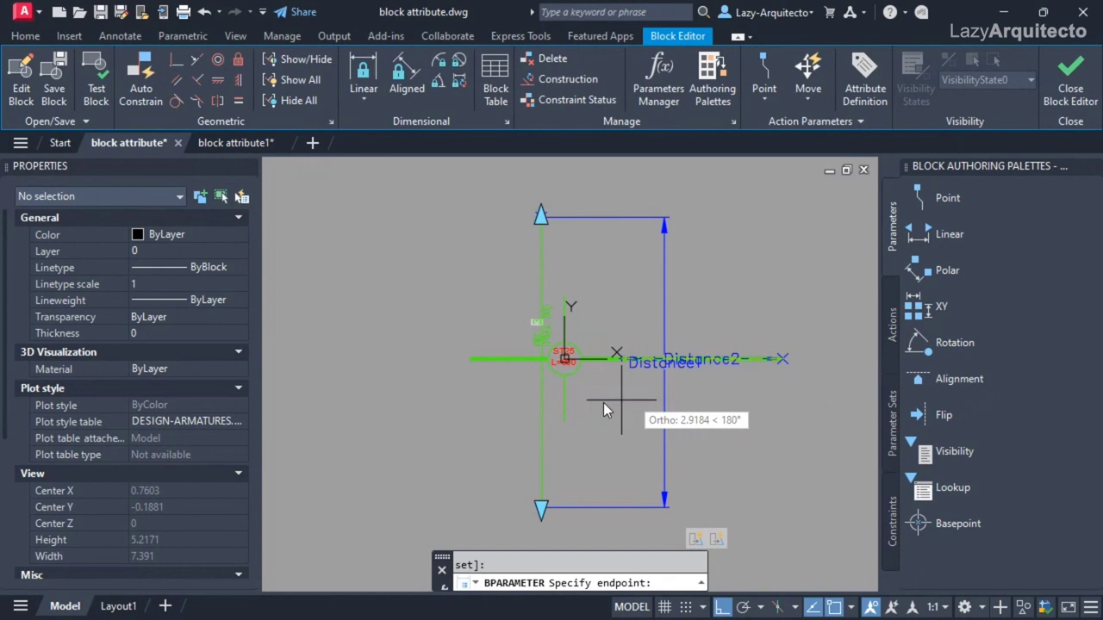
{"action": "left_click", "coordinate": [468, 359]}
{"action": "left_click", "coordinate": [487, 452]}
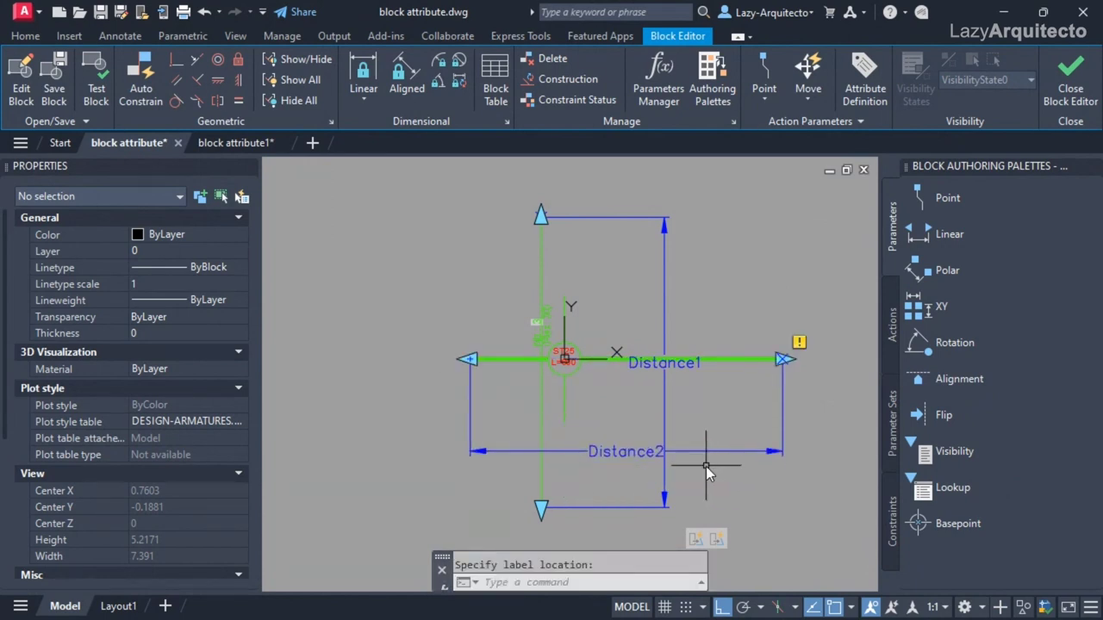
{"action": "middle_click_drag", "start_coordinate": [706, 466], "coordinate": [702, 437]}
{"action": "left_click", "coordinate": [891, 326]}
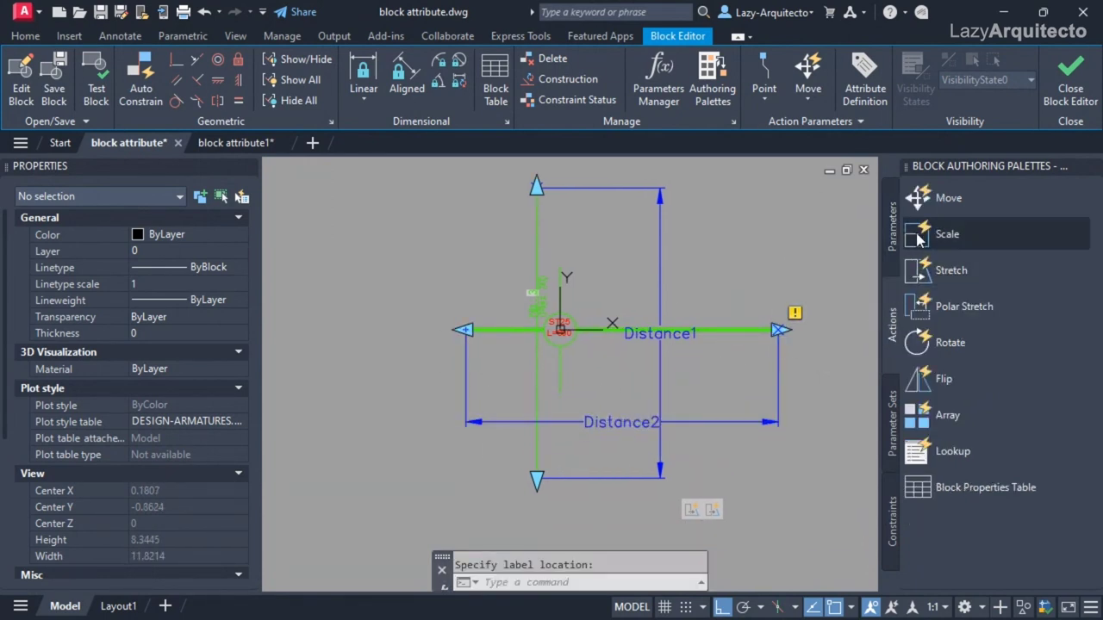
Attach a stretch action to Distance2's right end, framing and selecting the right bar end.
{"action": "left_click", "coordinate": [948, 270]}
{"action": "left_click", "coordinate": [613, 422]}
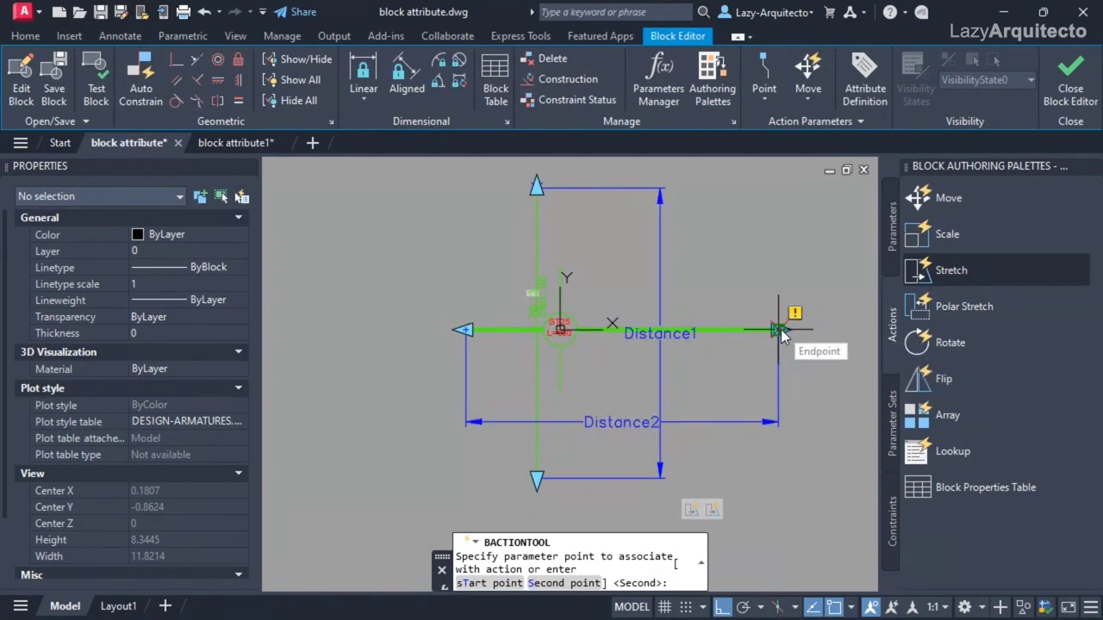
{"action": "left_click", "coordinate": [780, 329]}
{"action": "left_click", "coordinate": [848, 470]}
{"action": "left_click", "coordinate": [721, 258]}
{"action": "left_click", "coordinate": [778, 366]}
{"action": "key", "text": "Return"}
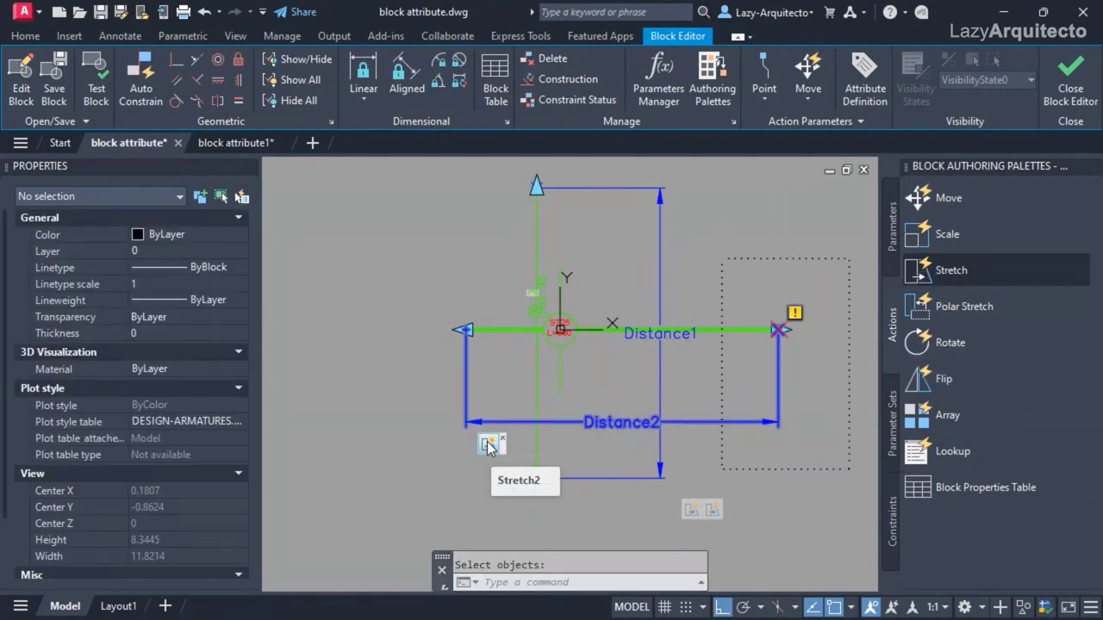
Attach a second stretch action to Distance2's left end, framing the left bar end.
{"action": "left_click", "coordinate": [951, 269]}
{"action": "left_click", "coordinate": [591, 423]}
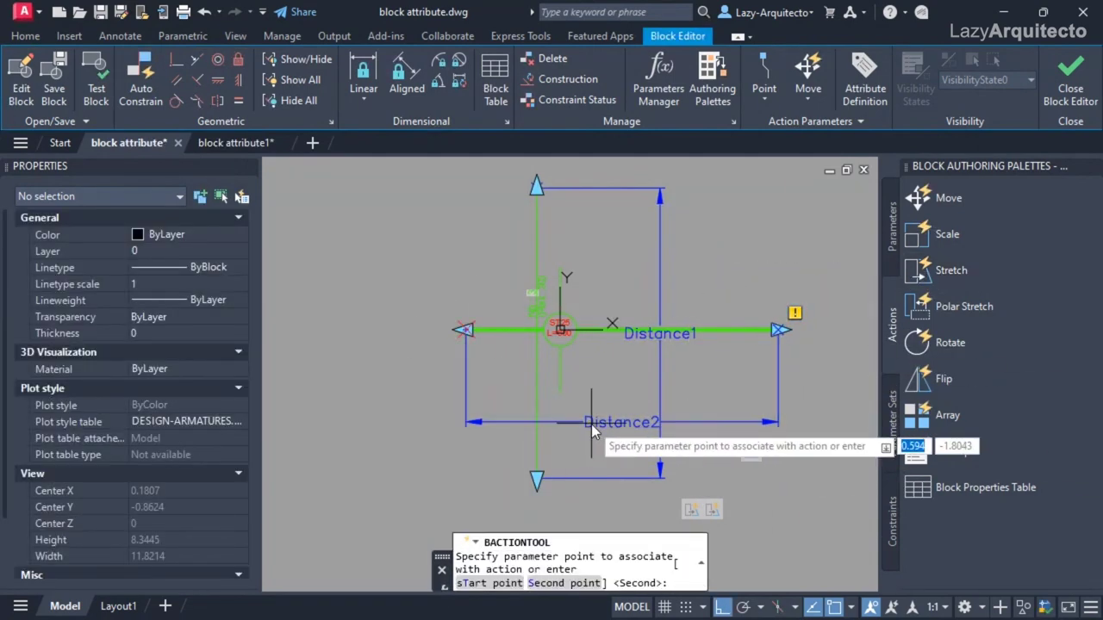
{"action": "left_click", "coordinate": [465, 422]}
{"action": "left_click", "coordinate": [506, 457]}
{"action": "left_click", "coordinate": [401, 262]}
{"action": "left_click", "coordinate": [506, 444]}
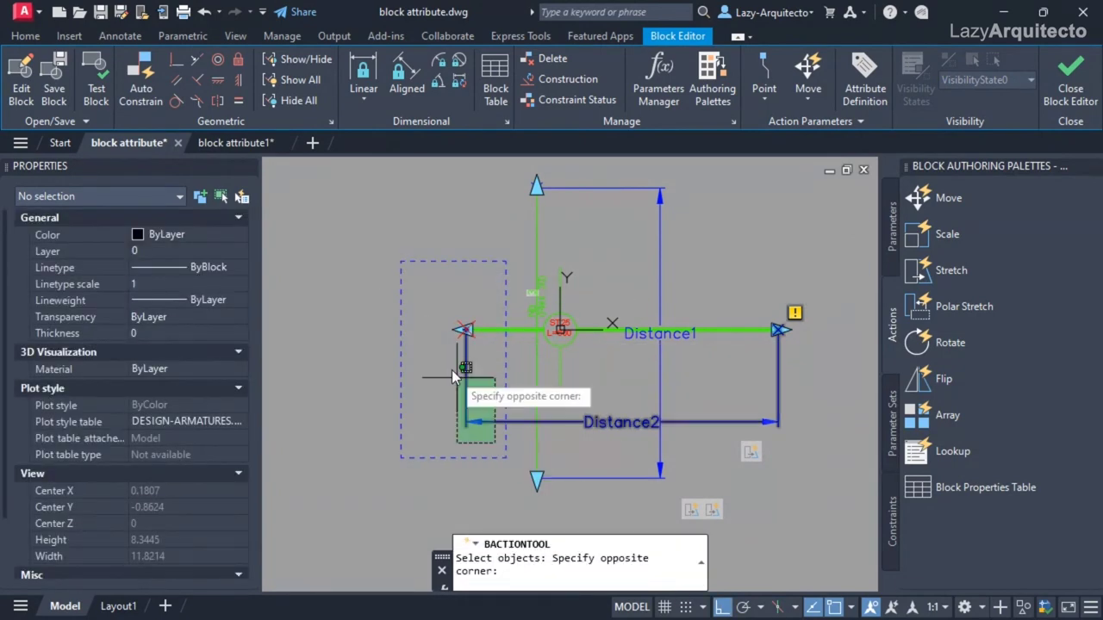
{"action": "left_click", "coordinate": [429, 365]}
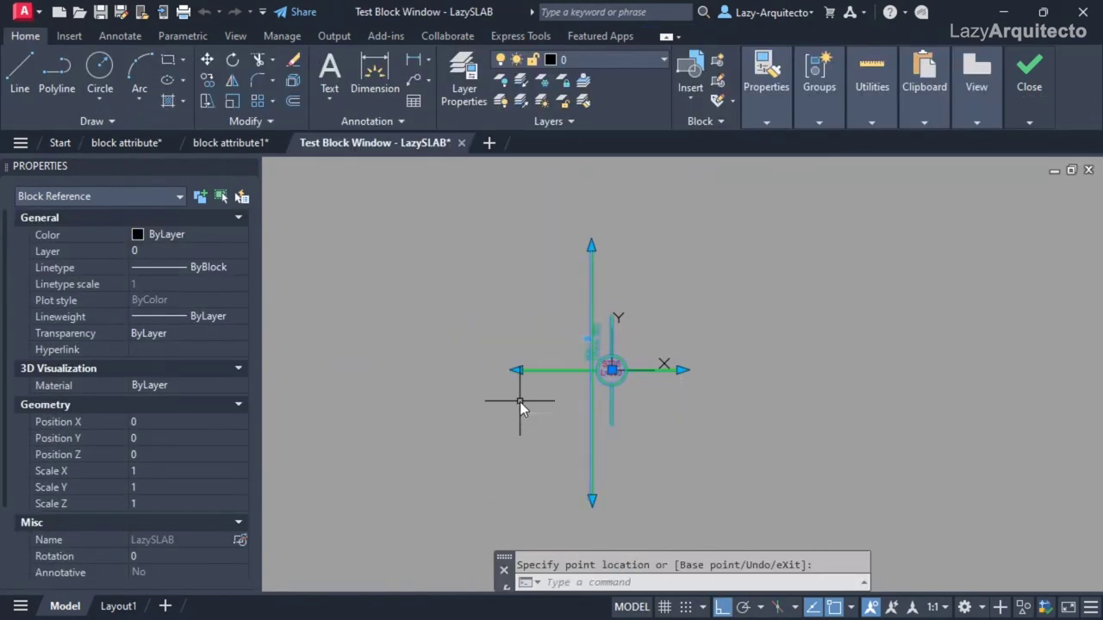
Check the bar's stretch behaviour in the Test Block window before ending the test.
{"action": "scroll", "coordinate": [630, 392], "scroll_direction": "up", "scroll_amount": 3}
{"action": "scroll", "coordinate": [567, 347], "scroll_direction": "up", "scroll_amount": 3}
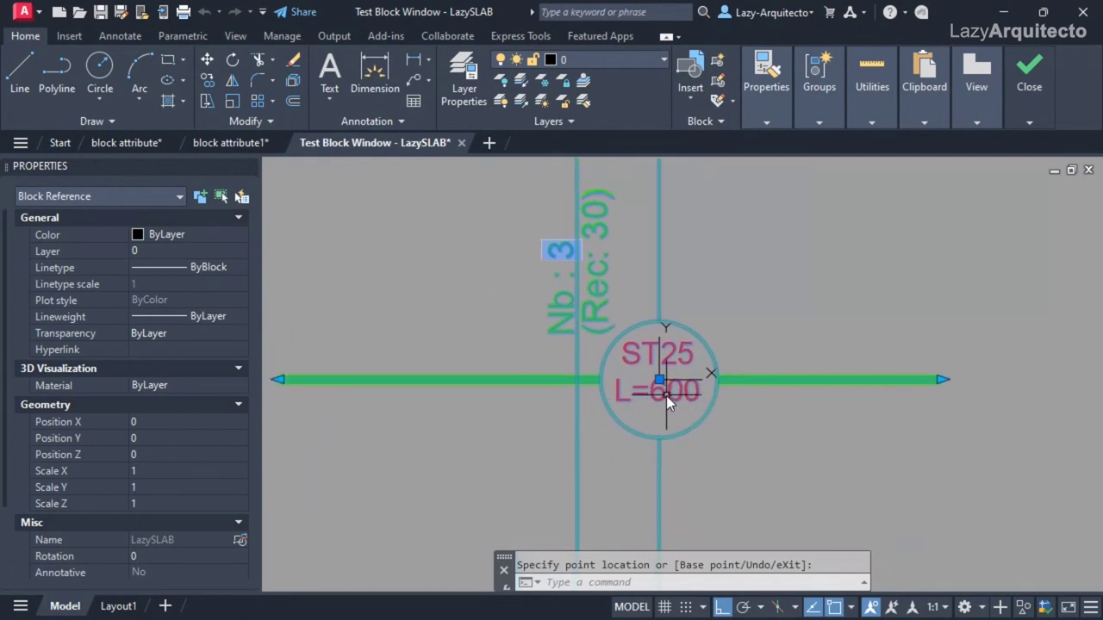
{"action": "scroll", "coordinate": [667, 394], "scroll_direction": "up", "scroll_amount": 1}
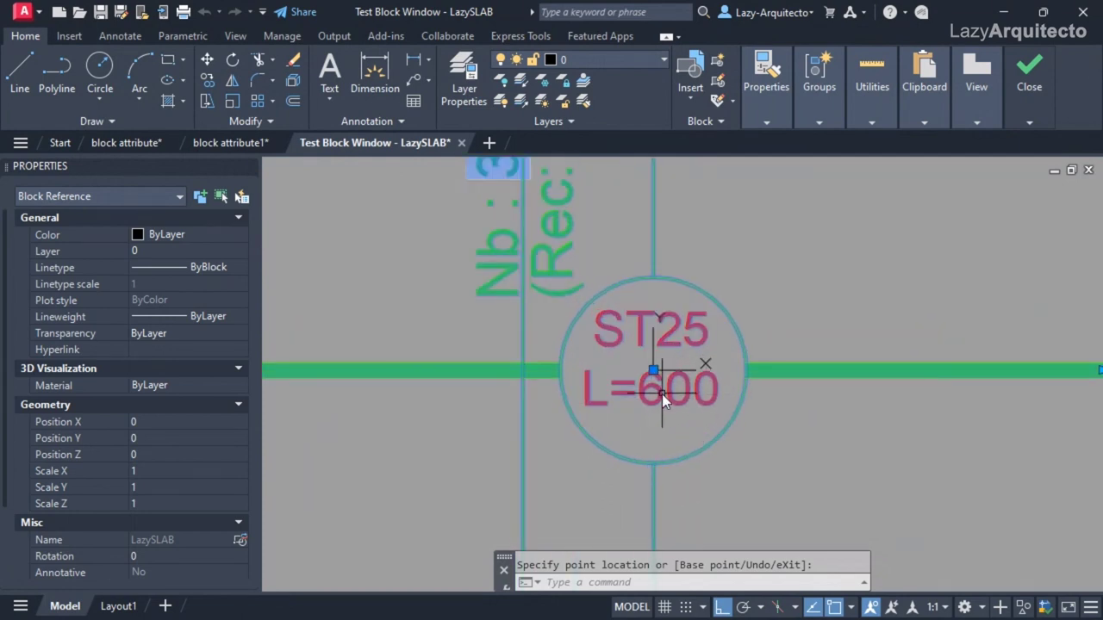
{"action": "scroll", "coordinate": [662, 398], "scroll_direction": "down", "scroll_amount": 3}
{"action": "mouse_move", "coordinate": [1029, 121]}
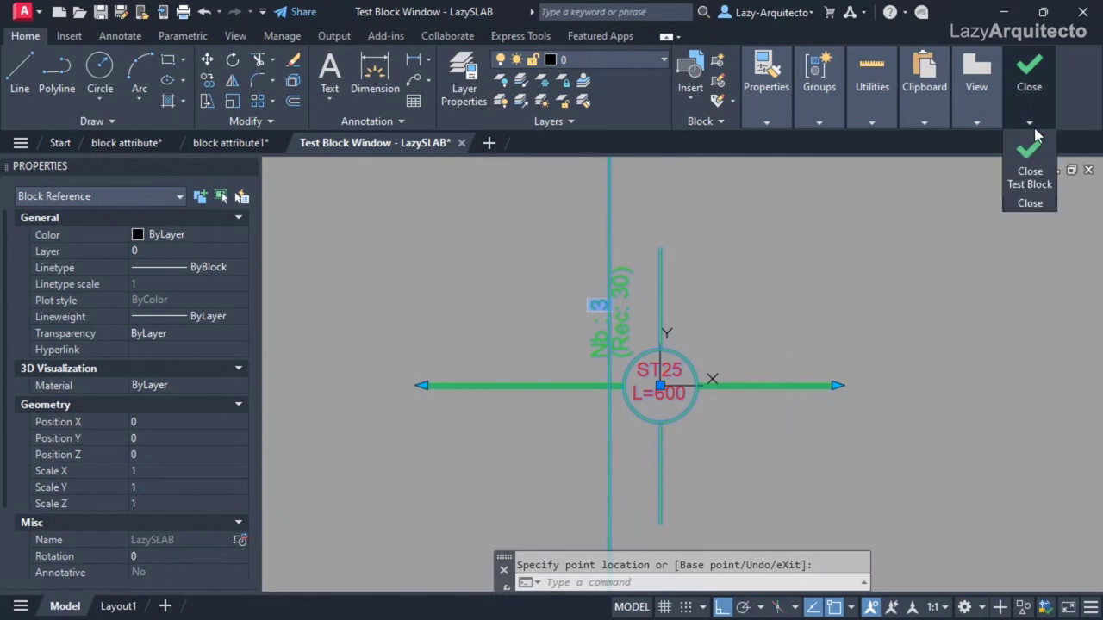
{"action": "left_click", "coordinate": [1030, 175]}
Close the test block and return to the LazySLAB Block Editor.
{"action": "left_click", "coordinate": [121, 142]}
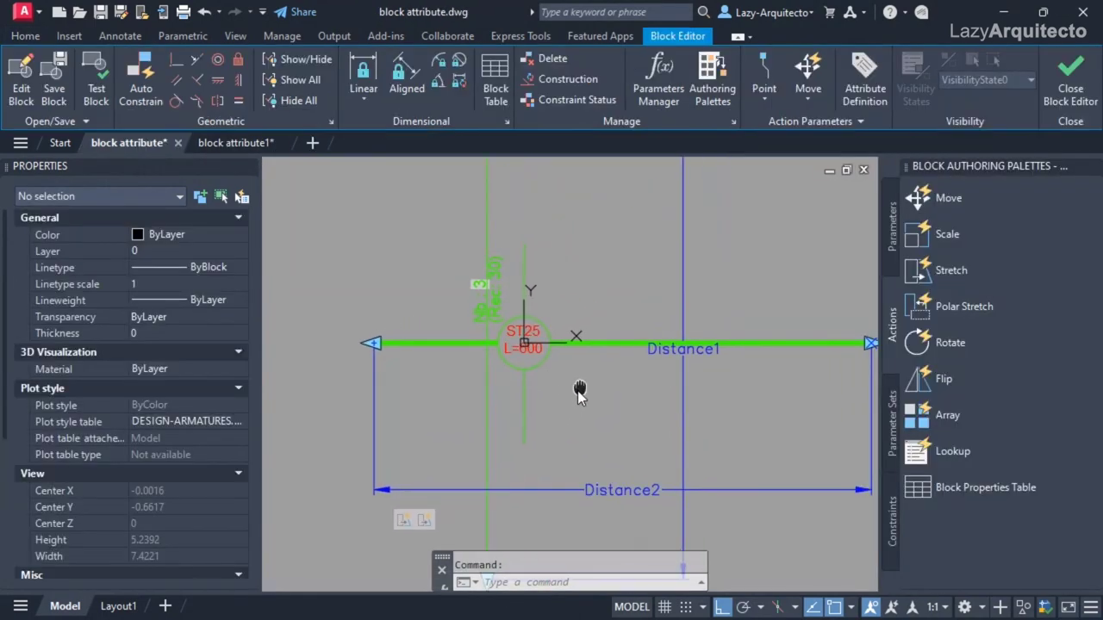
{"action": "middle_click_drag", "start_coordinate": [579, 392], "coordinate": [579, 403]}
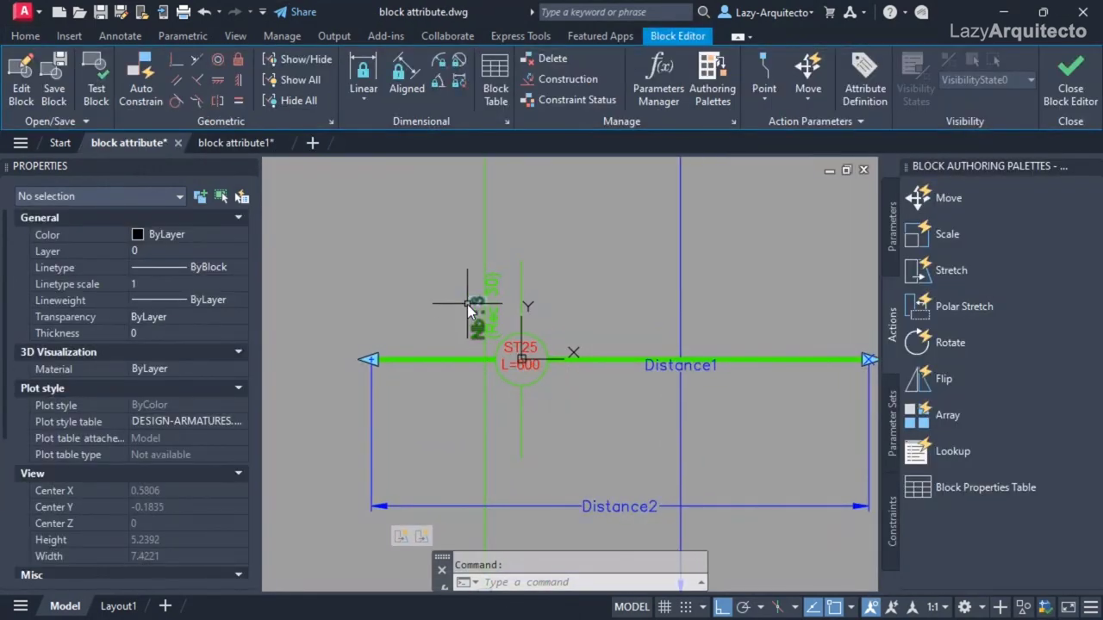
{"action": "scroll", "coordinate": [475, 295], "scroll_direction": "up", "scroll_amount": 3}
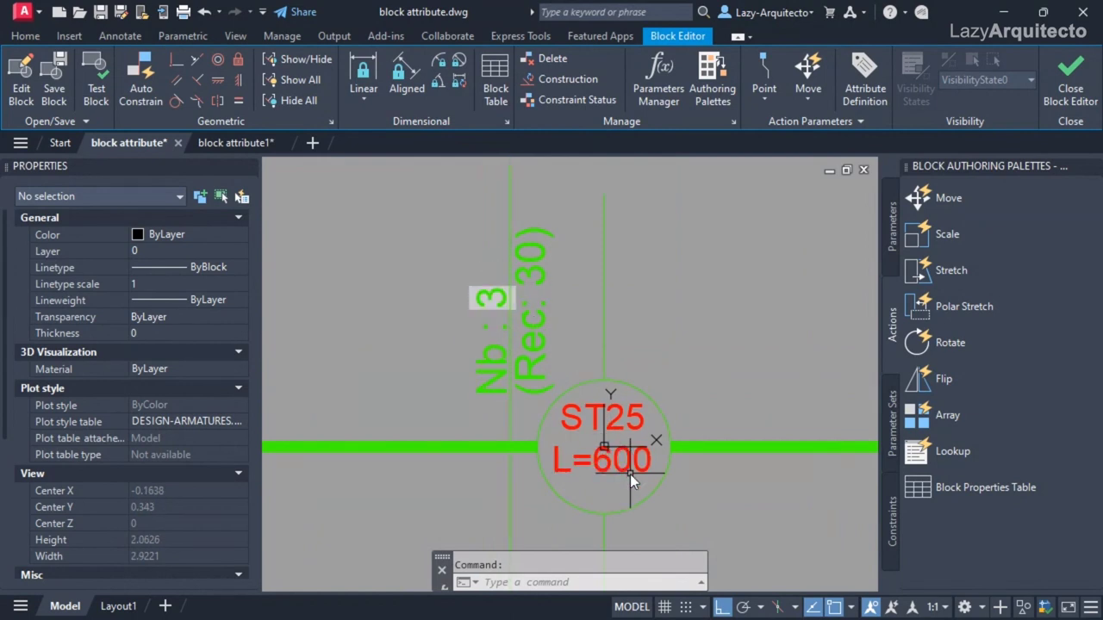
{"action": "scroll", "coordinate": [600, 454], "scroll_direction": "down", "scroll_amount": 3}
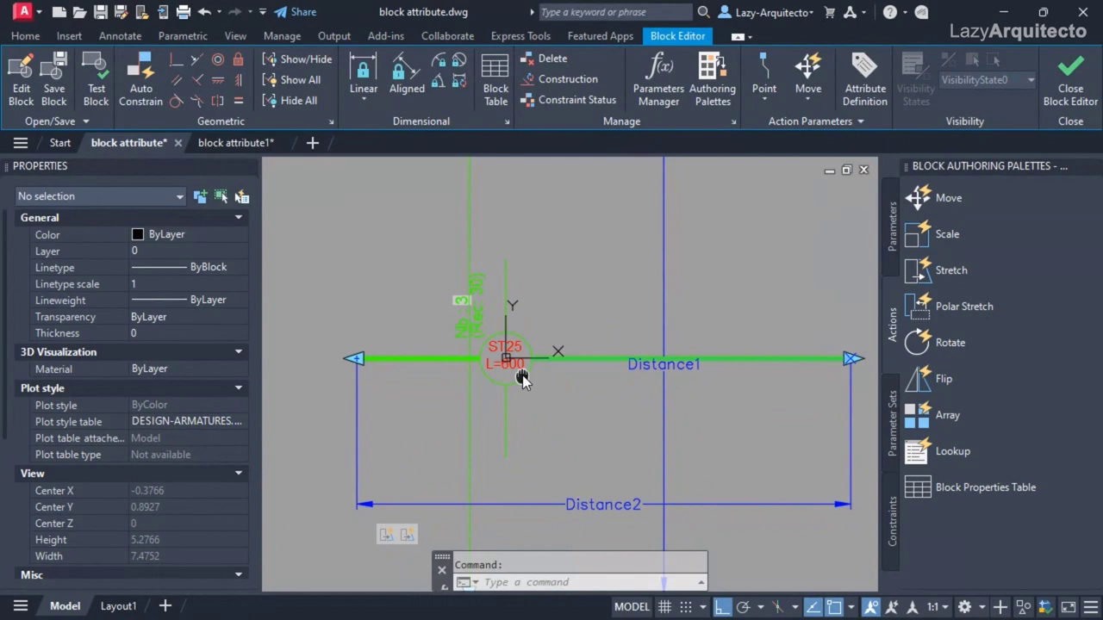
Insert the bar line's Length object field into a formula for the L=600 label.
{"action": "double_click", "coordinate": [517, 367]}
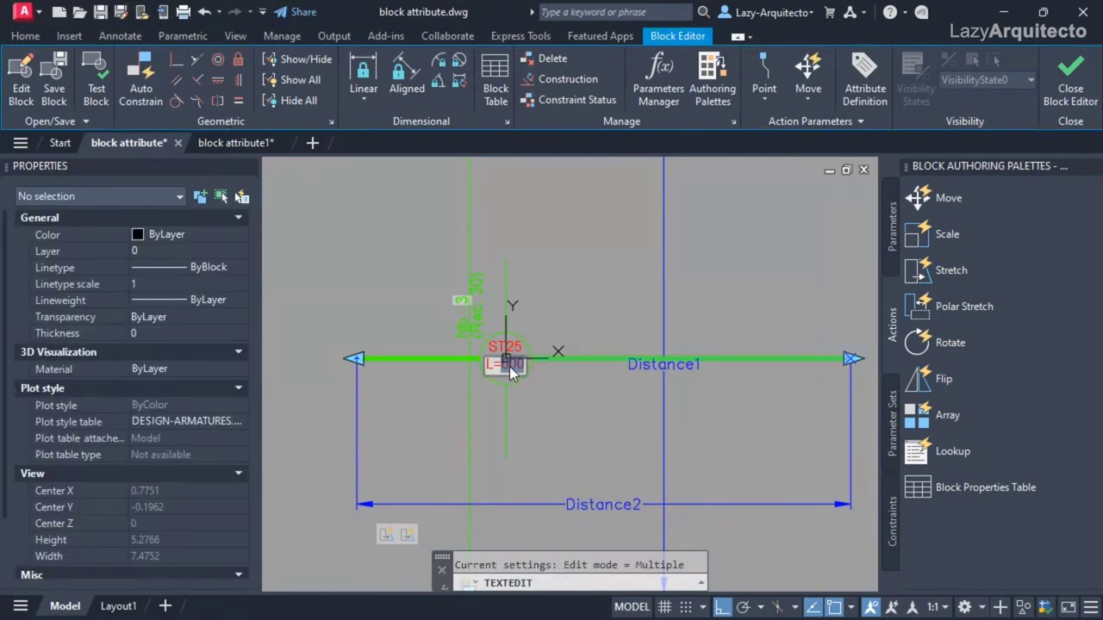
{"action": "right_click", "coordinate": [512, 369]}
{"action": "left_click", "coordinate": [568, 227]}
{"action": "right_click", "coordinate": [614, 345]}
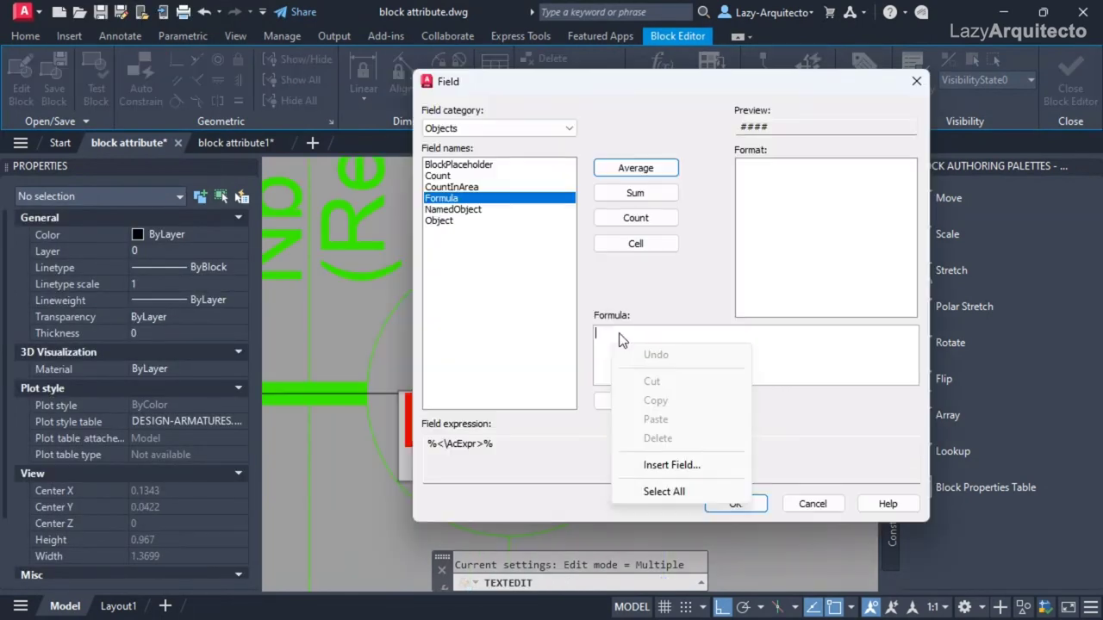
{"action": "left_click", "coordinate": [677, 472]}
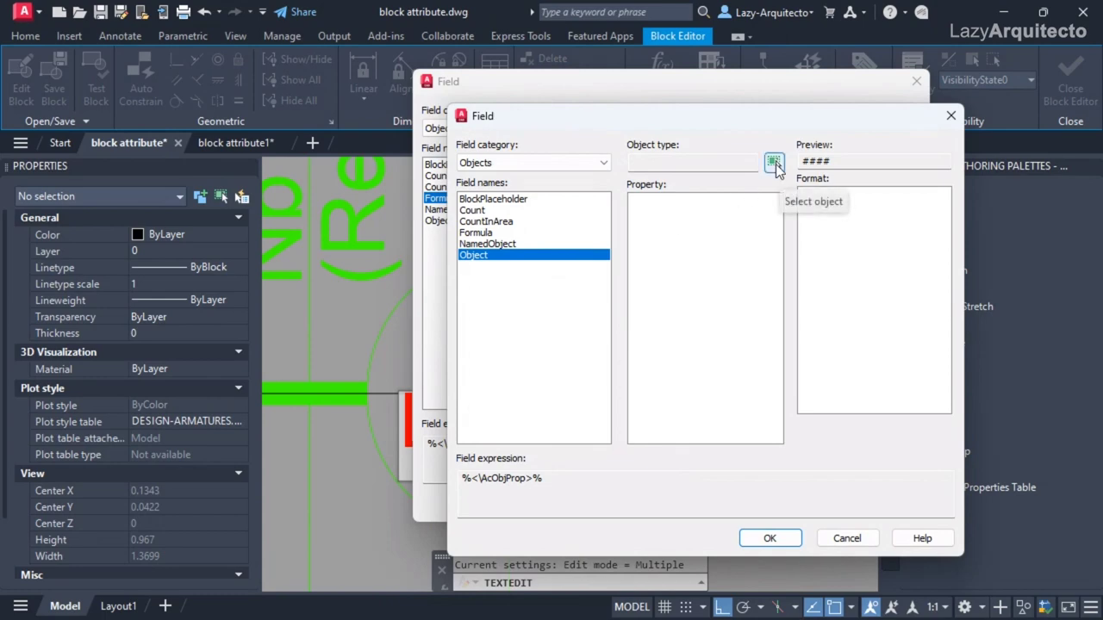
{"action": "left_click", "coordinate": [771, 159]}
{"action": "left_click", "coordinate": [634, 395]}
{"action": "left_click", "coordinate": [642, 262]}
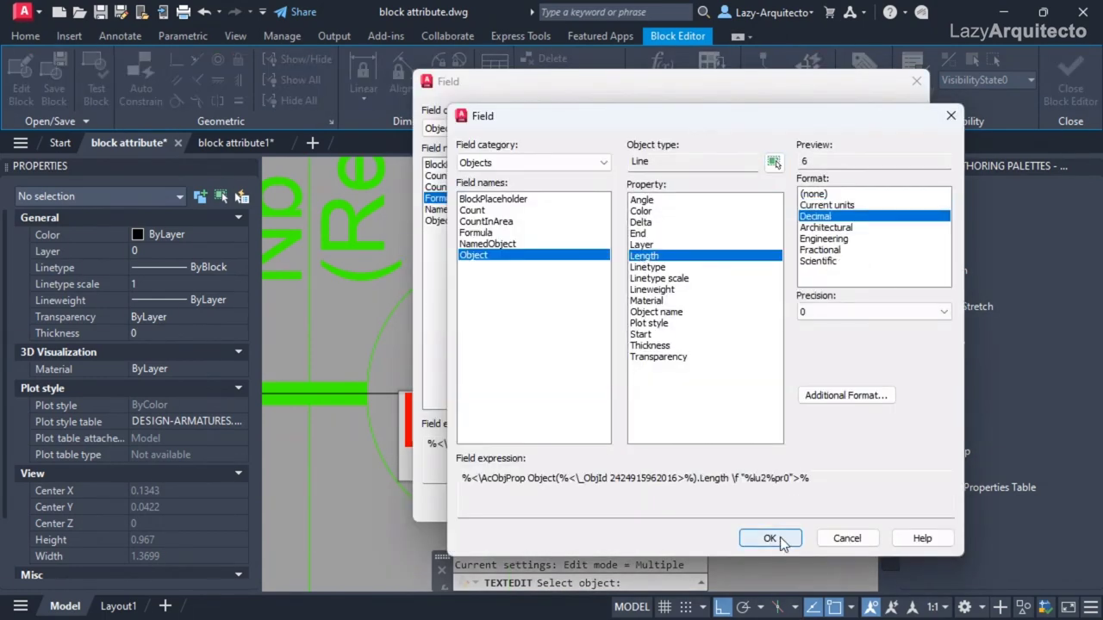
{"action": "left_click", "coordinate": [839, 537]}
Multiply the length by 100, evaluate to 600, set precision to 0, and finish the edit.
{"action": "type", "text": "8"}
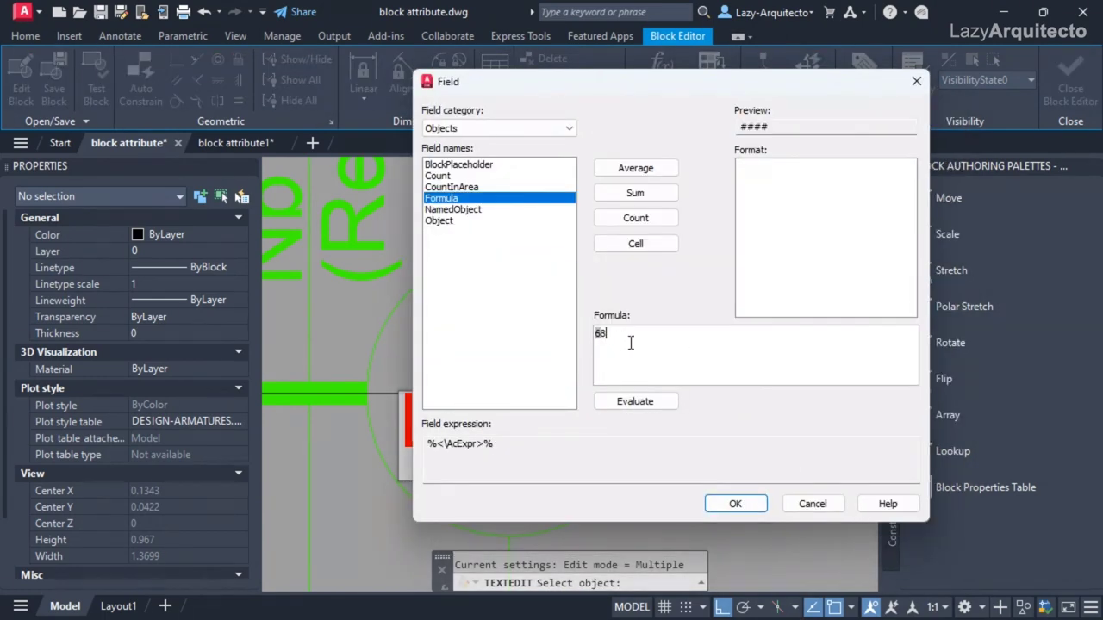
{"action": "type", "text": "*100"}
{"action": "left_click", "coordinate": [635, 401]}
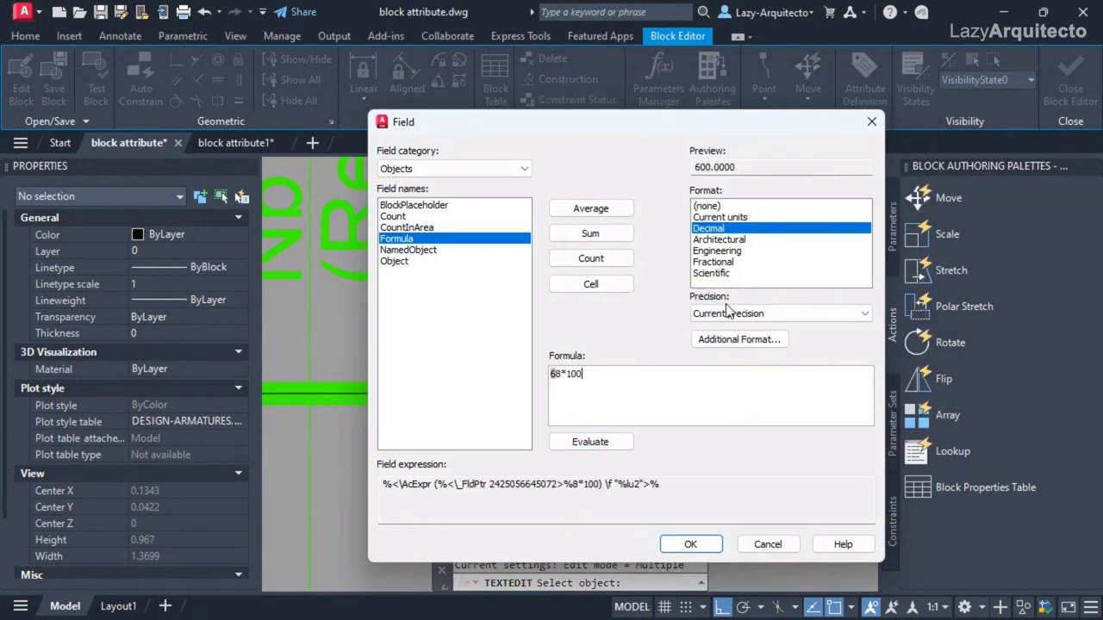
{"action": "left_click", "coordinate": [738, 313]}
{"action": "left_click", "coordinate": [738, 337]}
{"action": "left_click", "coordinate": [690, 544]}
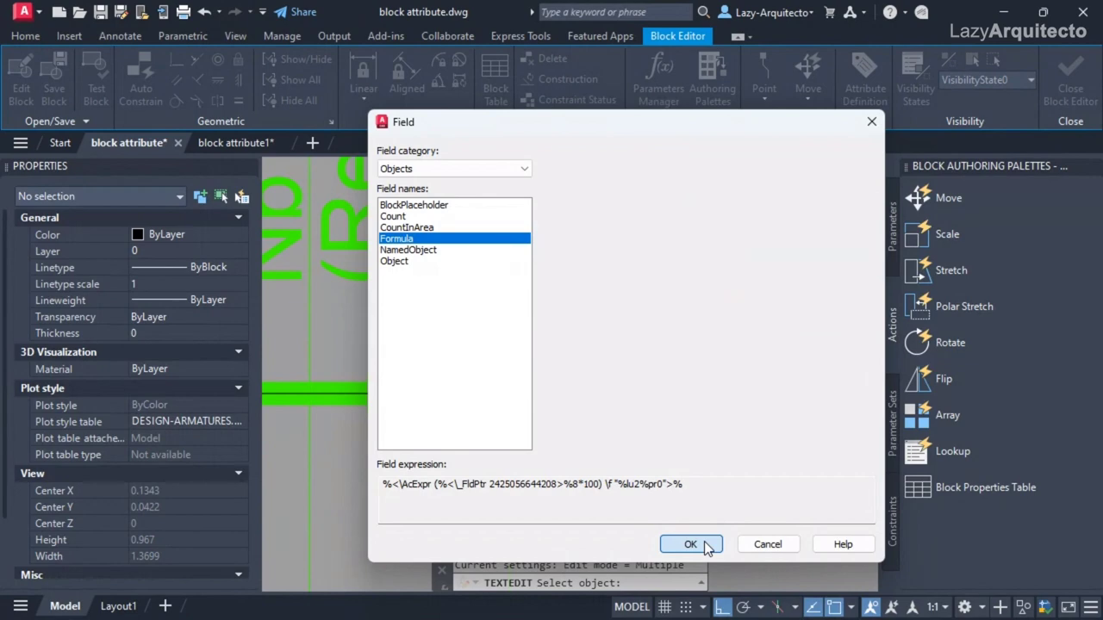
{"action": "left_click", "coordinate": [678, 485]}
{"action": "scroll", "coordinate": [655, 437], "scroll_direction": "down", "scroll_amount": 6}
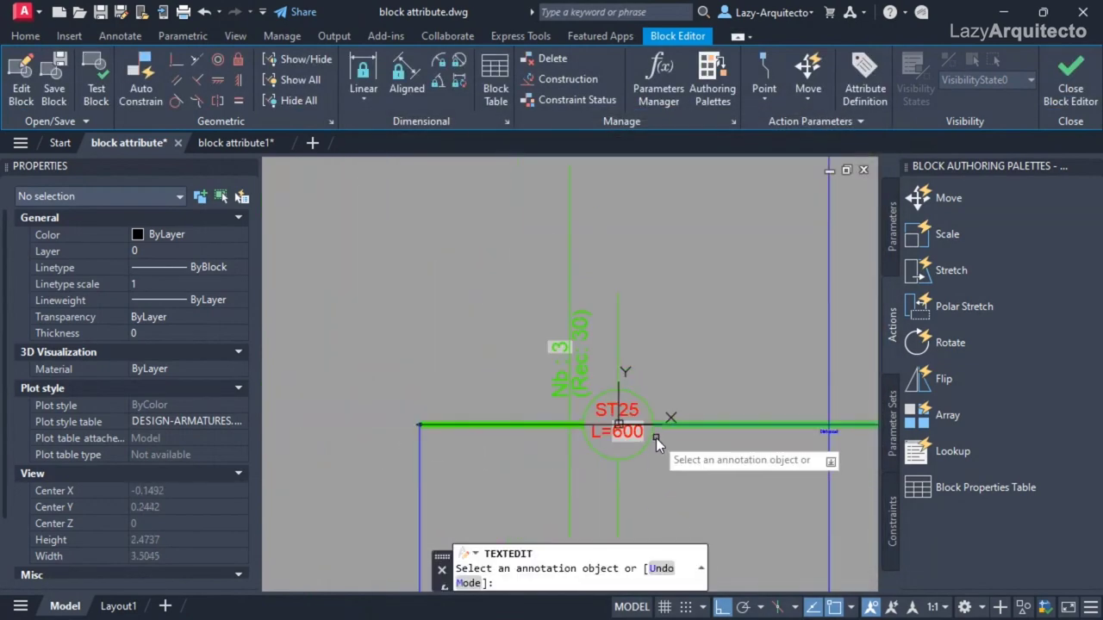
{"action": "key", "text": "Escape"}
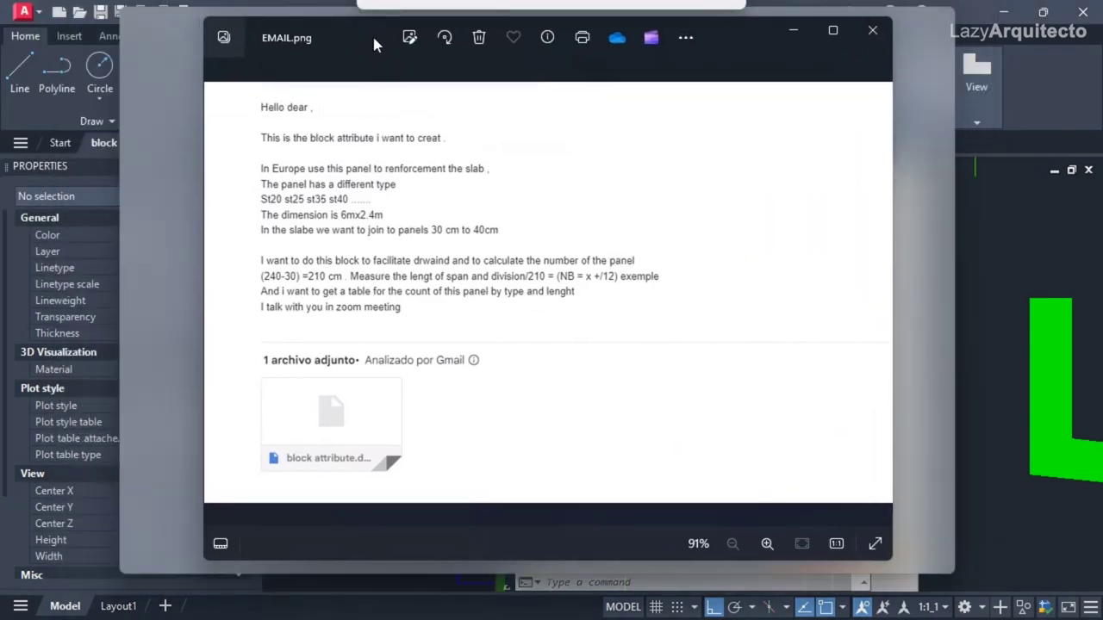
{"action": "double_click", "coordinate": [372, 33]}
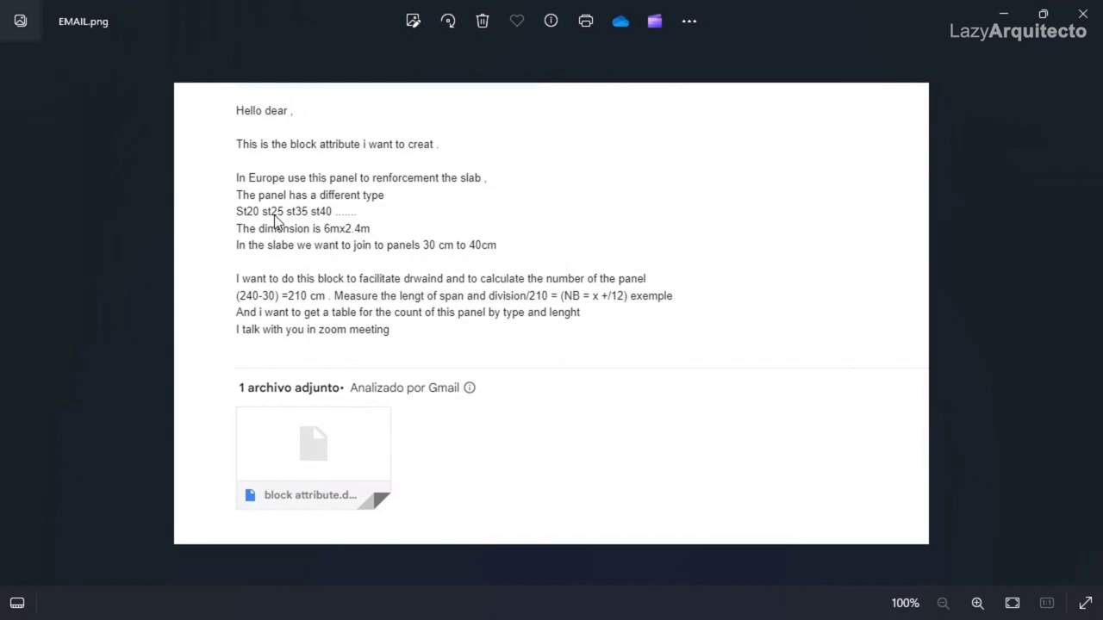
{"action": "left_click", "coordinate": [1082, 13]}
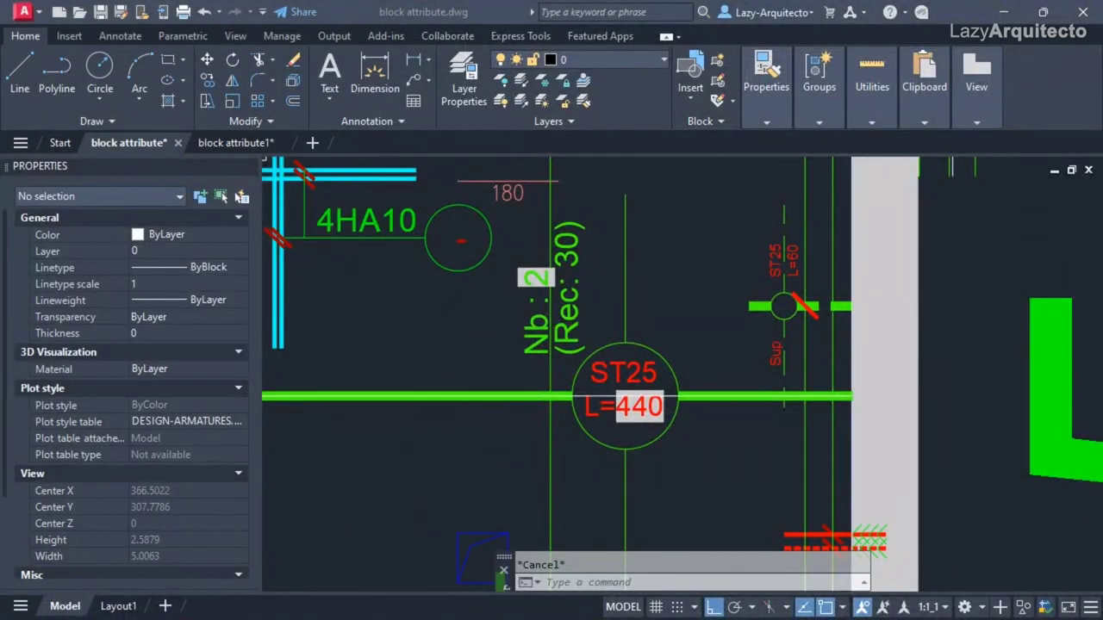
Open the ST25 block in the Block Editor and place Visibility1 just above the label.
{"action": "double_click", "coordinate": [630, 384]}
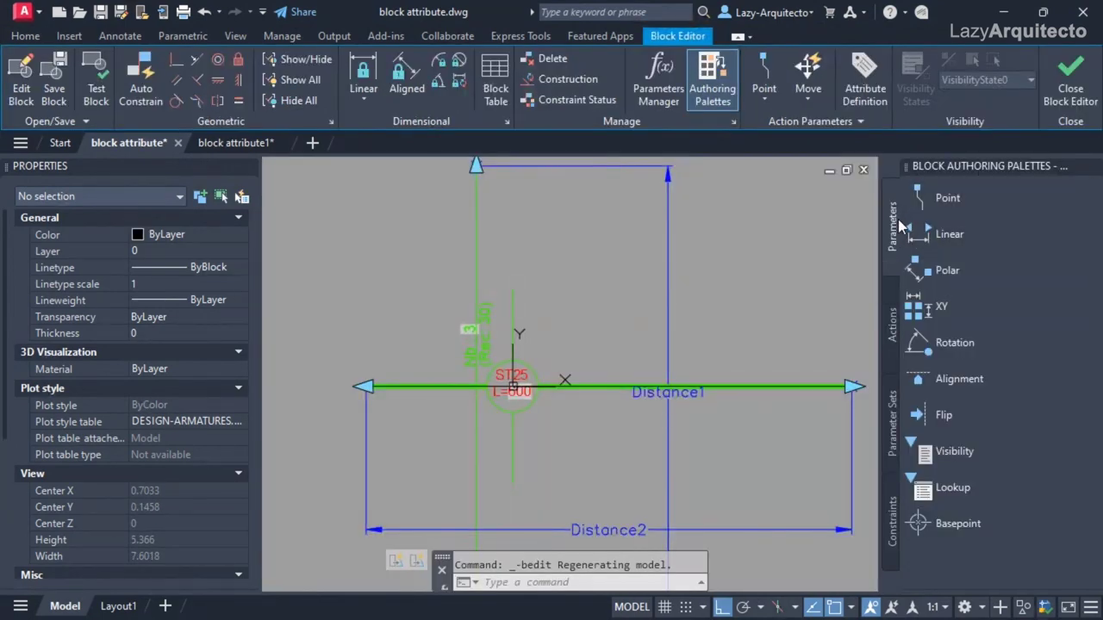
{"action": "left_click", "coordinate": [939, 454]}
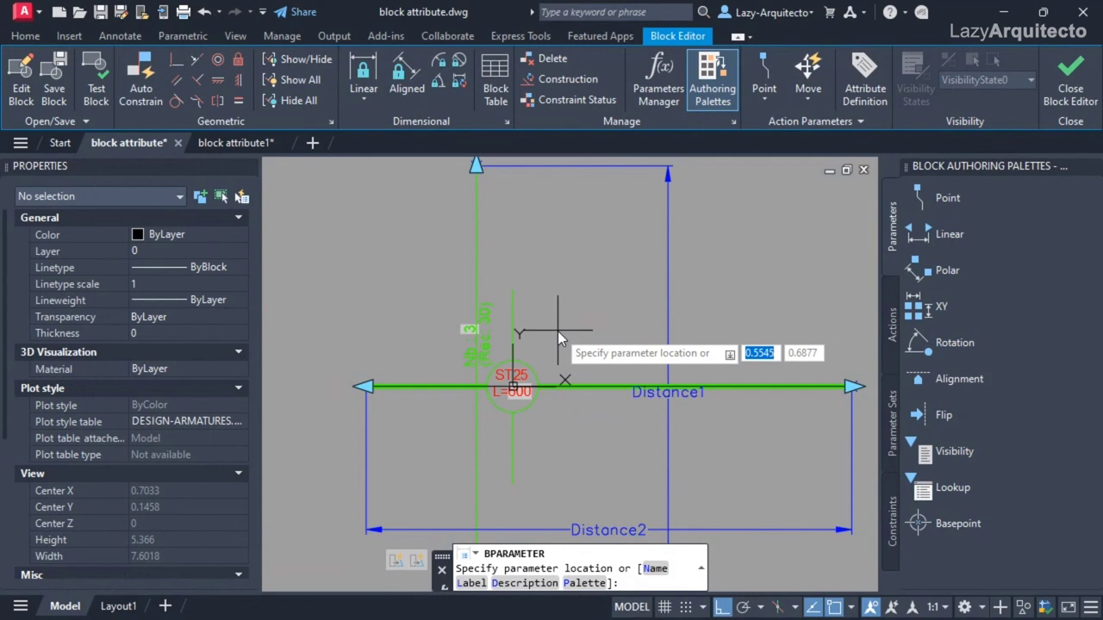
{"action": "scroll", "coordinate": [557, 331], "scroll_direction": "up", "scroll_amount": 4}
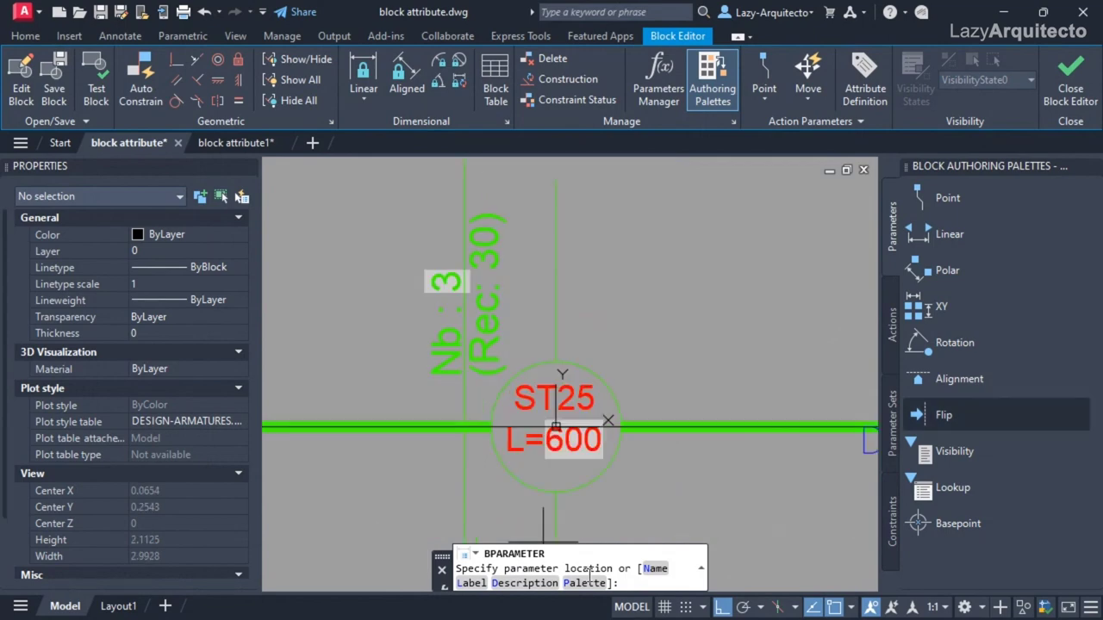
{"action": "left_click", "coordinate": [616, 348]}
{"action": "scroll", "coordinate": [620, 336], "scroll_direction": "down", "scroll_amount": 2}
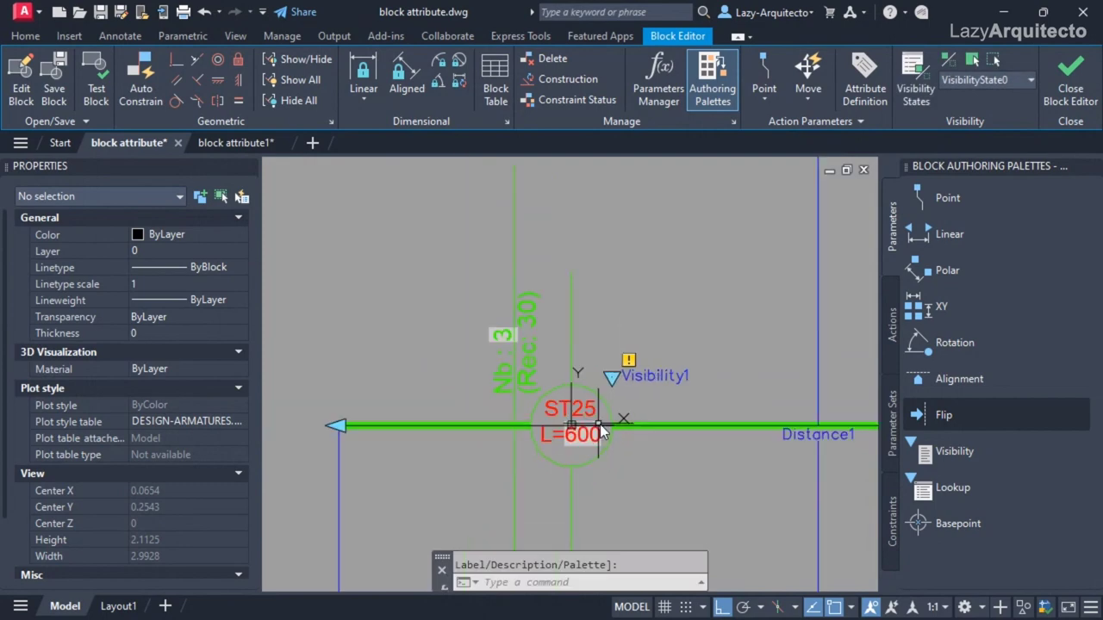
{"action": "left_click", "coordinate": [893, 325]}
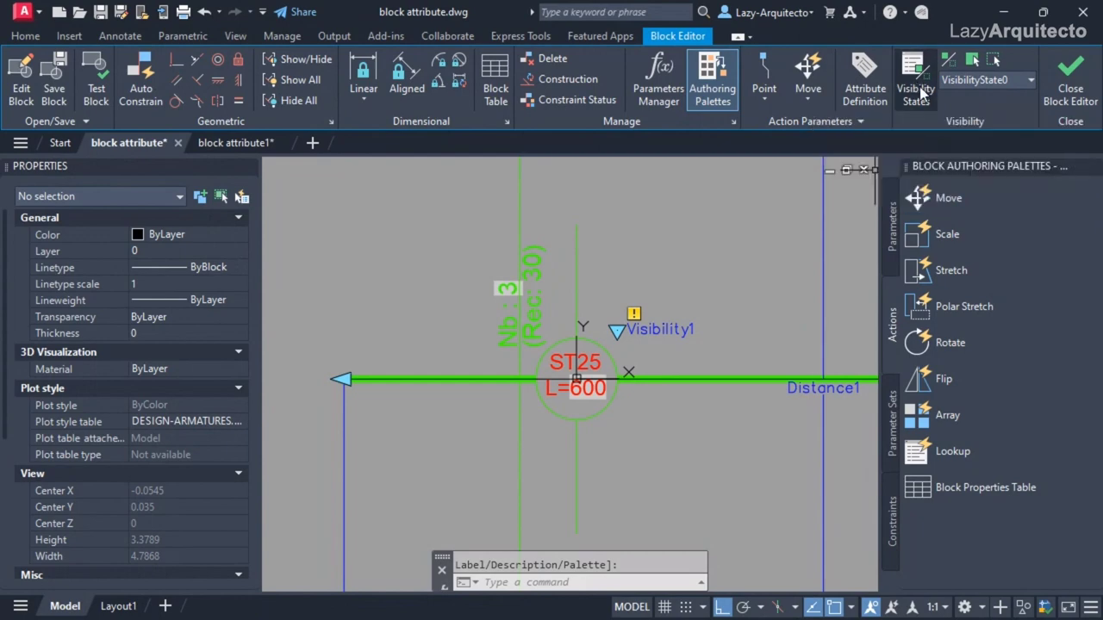
Rename the default visibility state VisibilityState0 to ST20.
{"action": "left_click", "coordinate": [915, 86]}
{"action": "left_click_drag", "start_coordinate": [560, 55], "coordinate": [664, 17]}
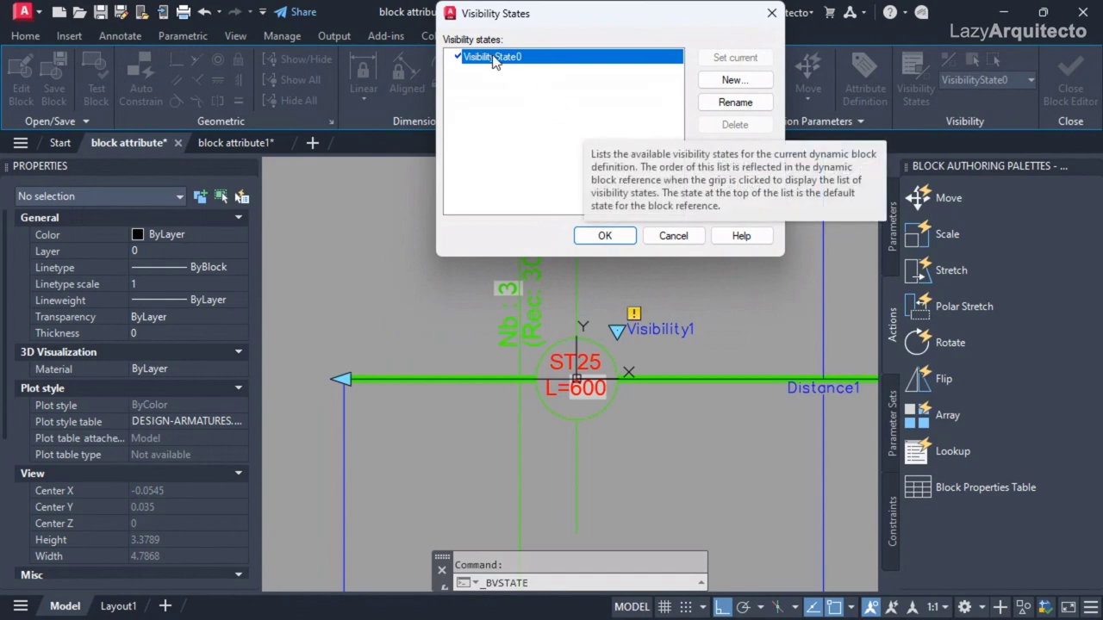
{"action": "left_click", "coordinate": [734, 103]}
{"action": "type", "text": "ST20"}
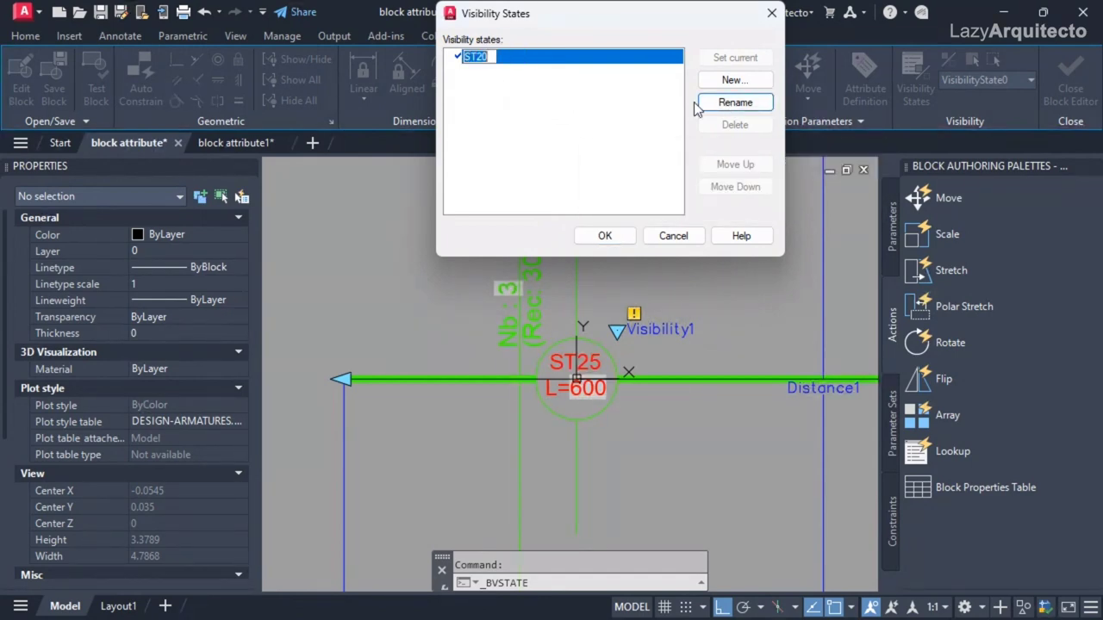
Add new visibility states ST25 and ST30 plus a further ST3 state, then accept the list.
{"action": "left_click", "coordinate": [735, 80]}
{"action": "type", "text": "ST25"}
{"action": "key", "text": "Return"}
{"action": "key", "text": "alt+n"}
{"action": "type", "text": "ST30"}
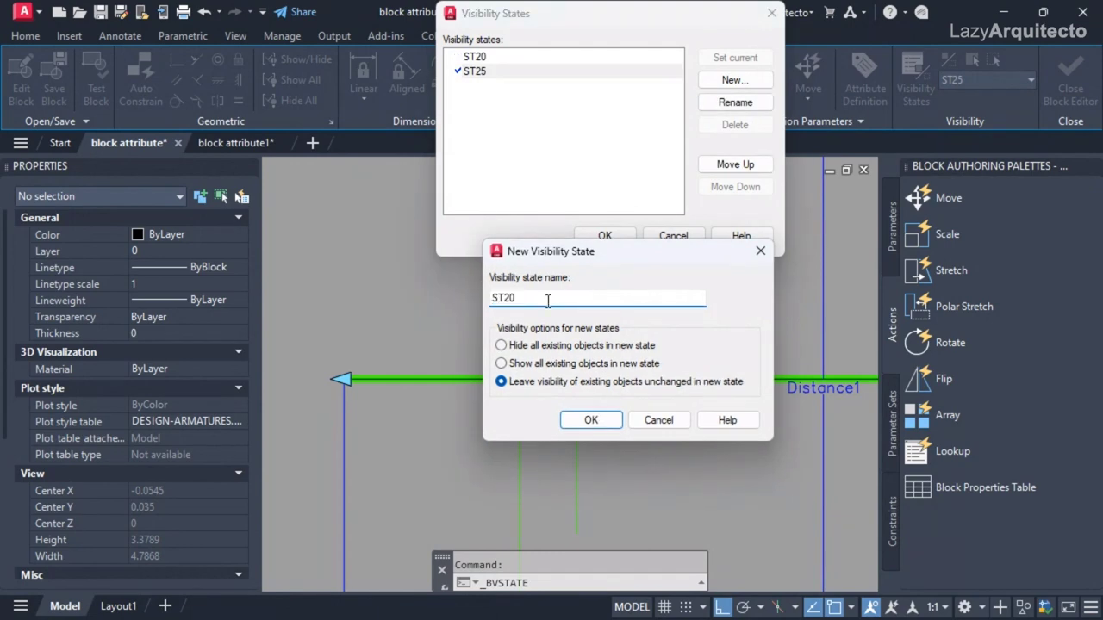
{"action": "key", "text": "Return"}
{"action": "key", "text": "alt+n"}
{"action": "type", "text": "ST3"}
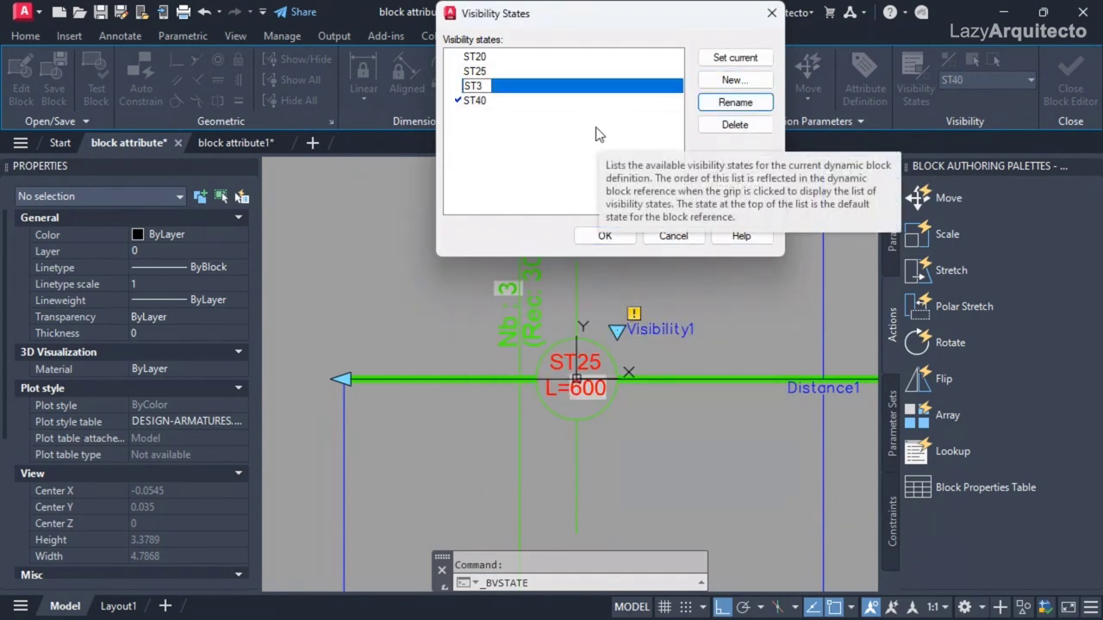
{"action": "left_click", "coordinate": [559, 56]}
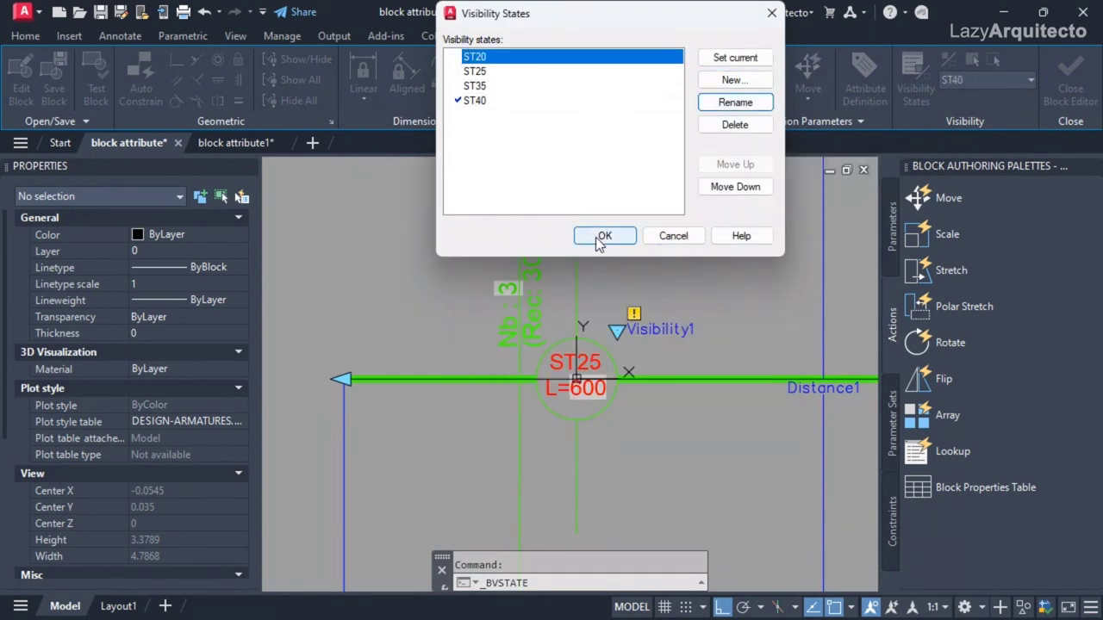
{"action": "left_click", "coordinate": [603, 236]}
{"action": "mouse_move", "coordinate": [647, 295]}
{"action": "middle_mouse_down"}
{"action": "mouse_move", "coordinate": [632, 326]}
{"action": "mouse_move", "coordinate": [618, 323]}
{"action": "middle_mouse_up"}
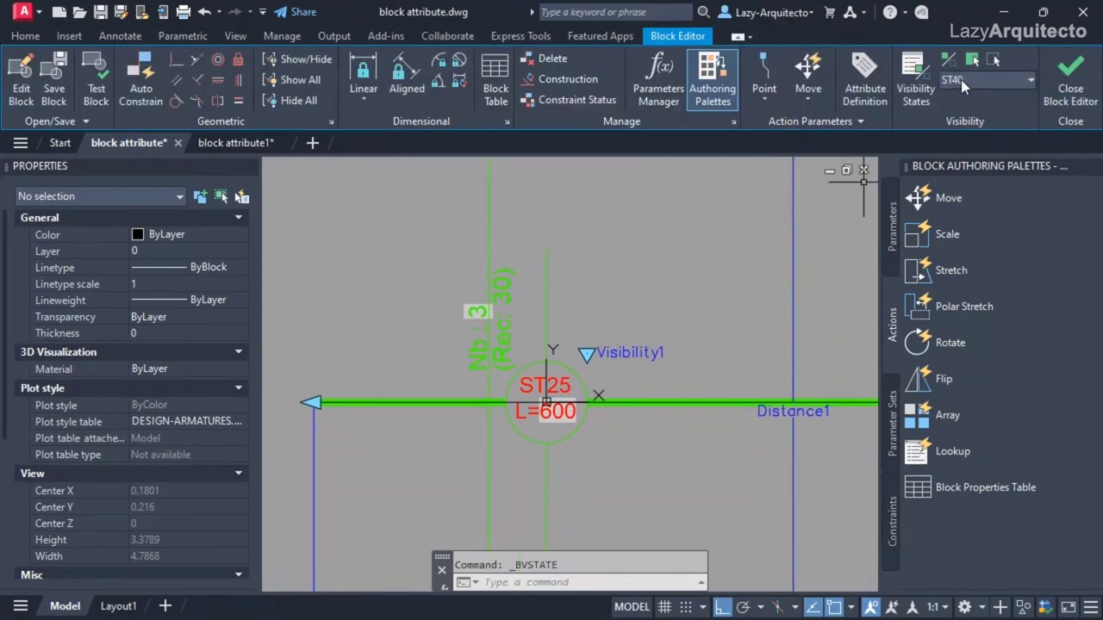
Review the ST20–ST40 states in the Visibility State list, then select the ST25 label text.
{"action": "left_click", "coordinate": [961, 80]}
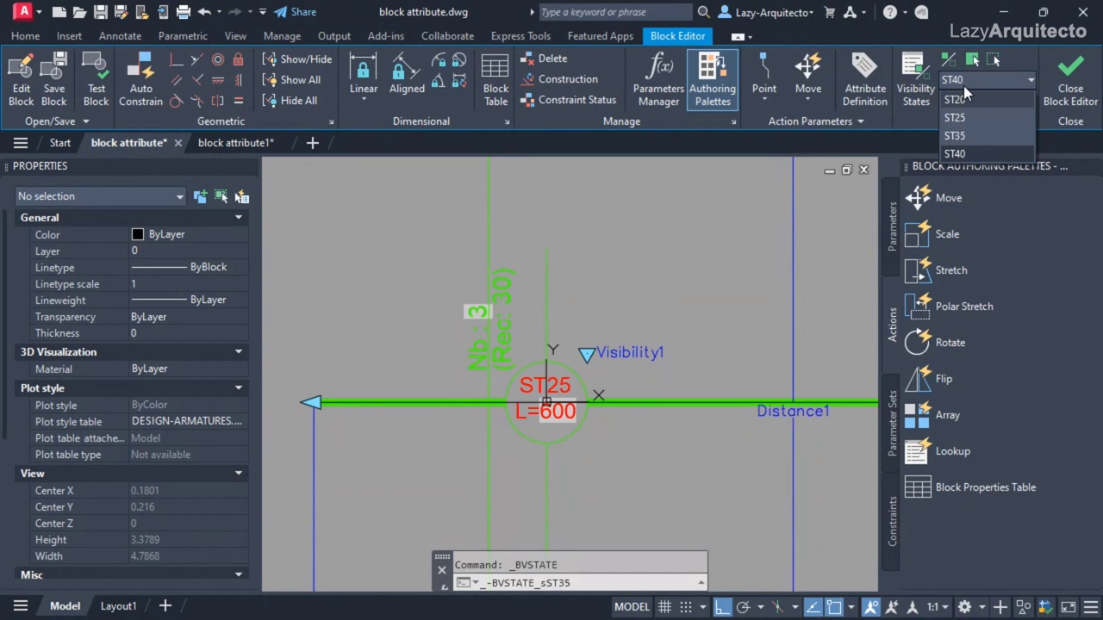
{"action": "left_click", "coordinate": [965, 82]}
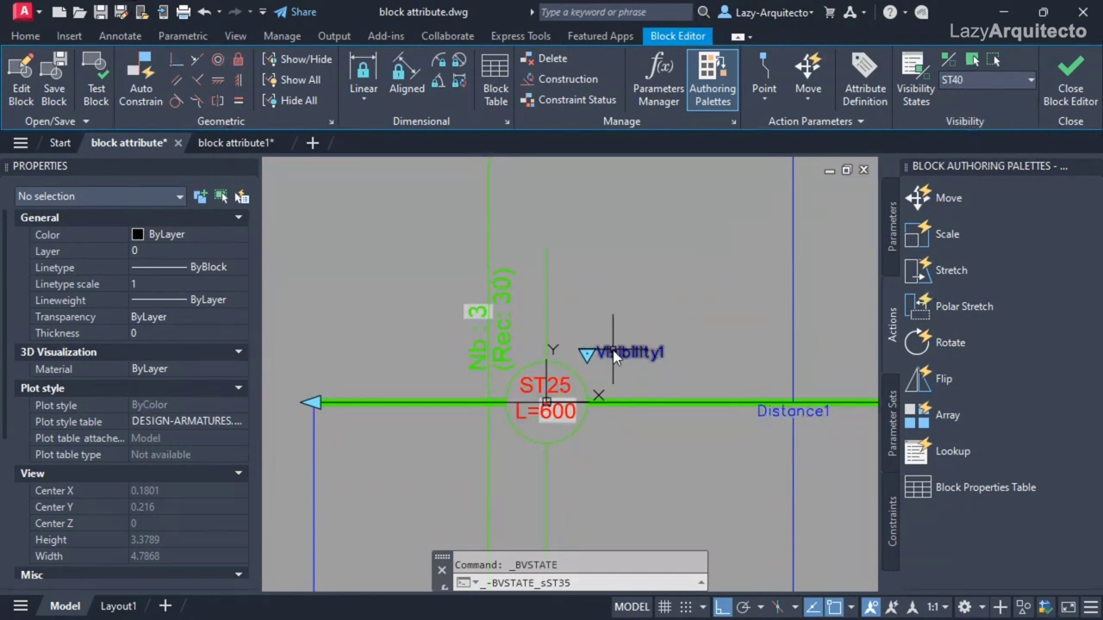
{"action": "scroll", "coordinate": [545, 389], "scroll_direction": "up", "scroll_amount": 2}
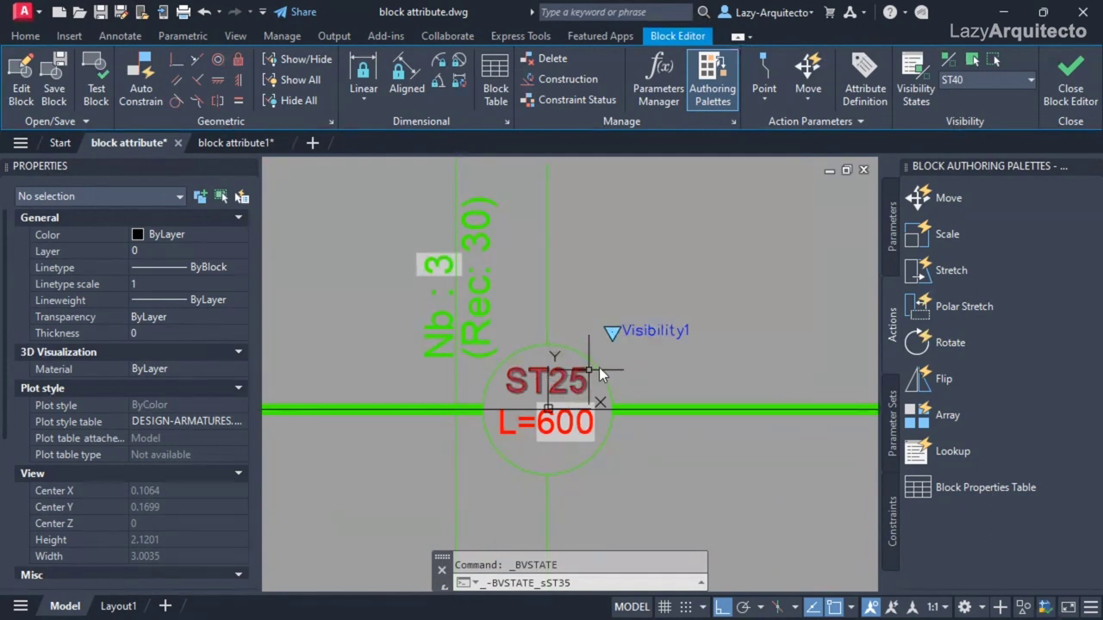
{"action": "mouse_move", "coordinate": [733, 369]}
{"action": "middle_mouse_down"}
{"action": "mouse_move", "coordinate": [747, 379]}
{"action": "mouse_move", "coordinate": [741, 330]}
{"action": "middle_mouse_up"}
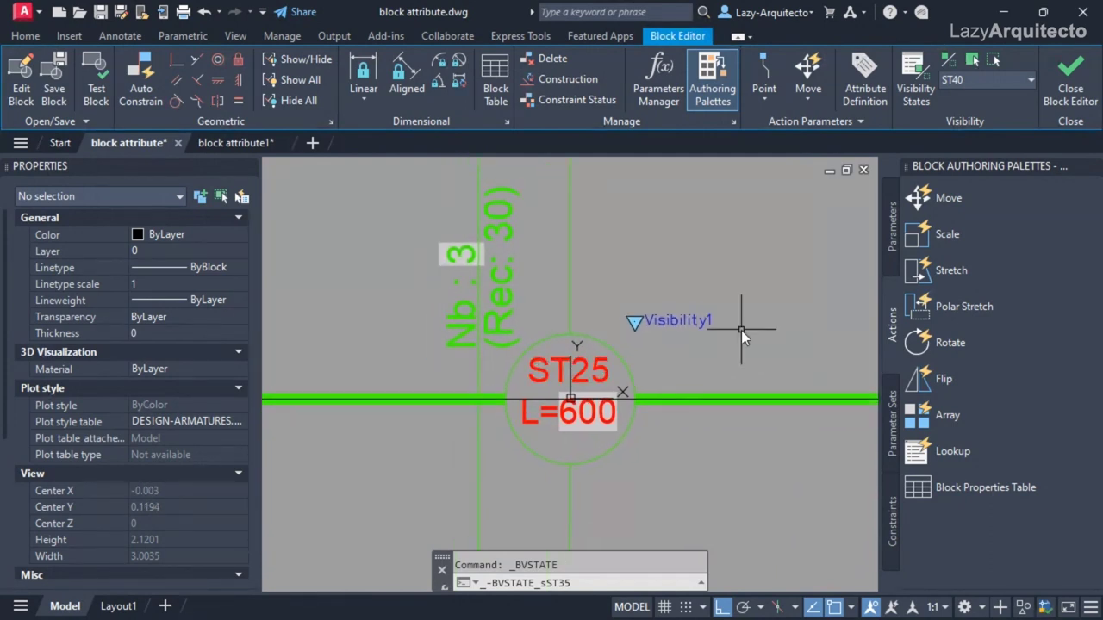
{"action": "left_click", "coordinate": [600, 367]}
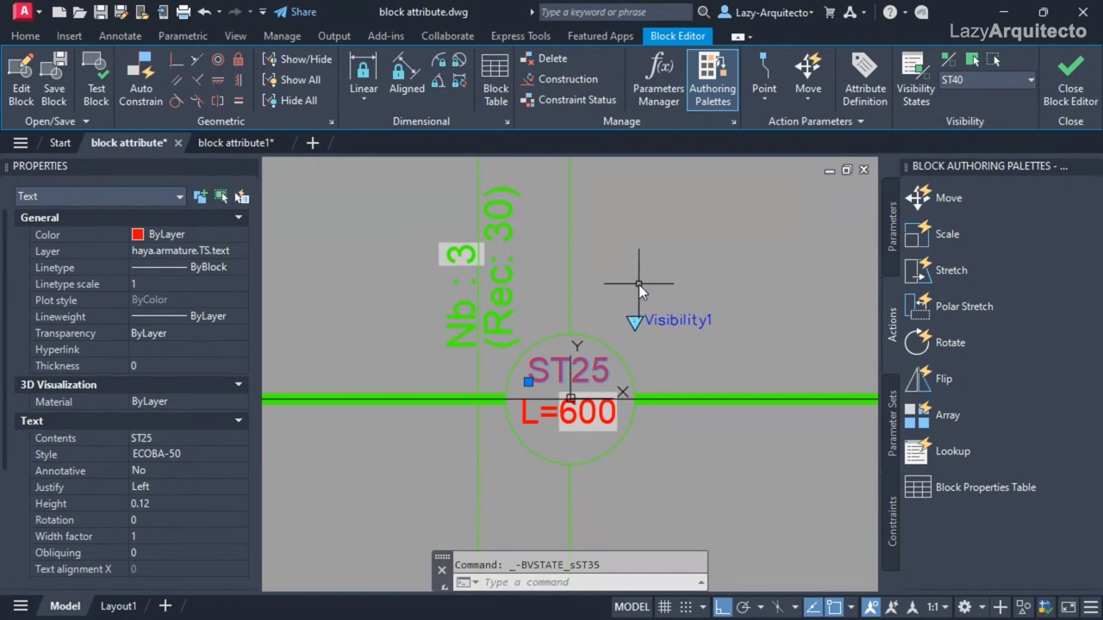
Copy the ST25 label text with its base point at the label's endpoint.
{"action": "key", "text": "ctrl+shift+c"}
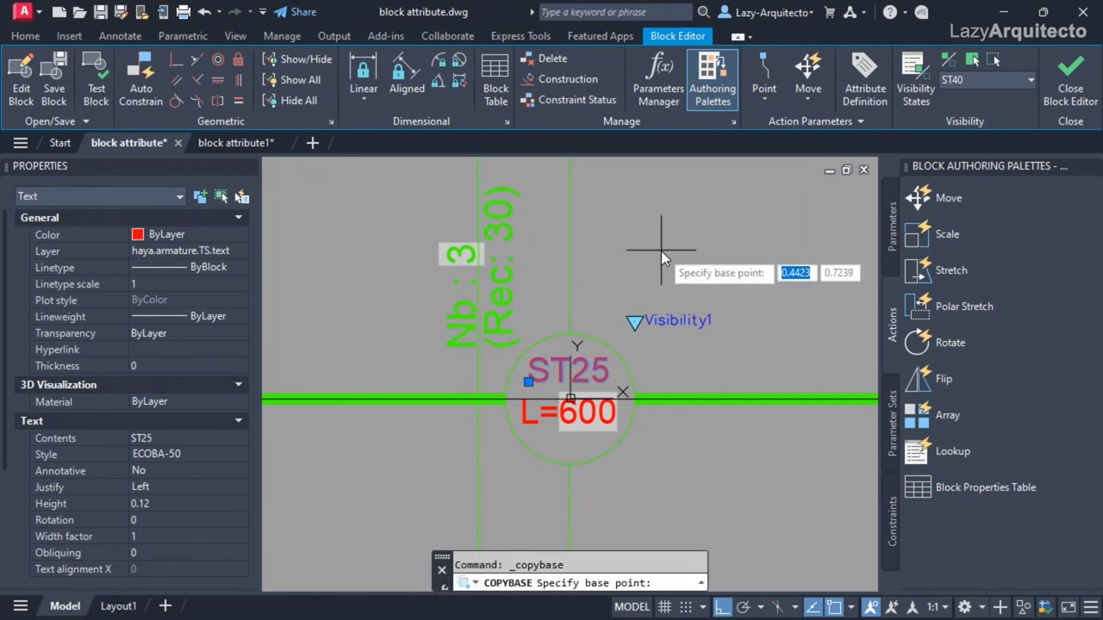
{"action": "scroll", "coordinate": [661, 251], "scroll_direction": "down", "scroll_amount": 2}
{"action": "middle_click_drag", "start_coordinate": [661, 251], "coordinate": [667, 299]}
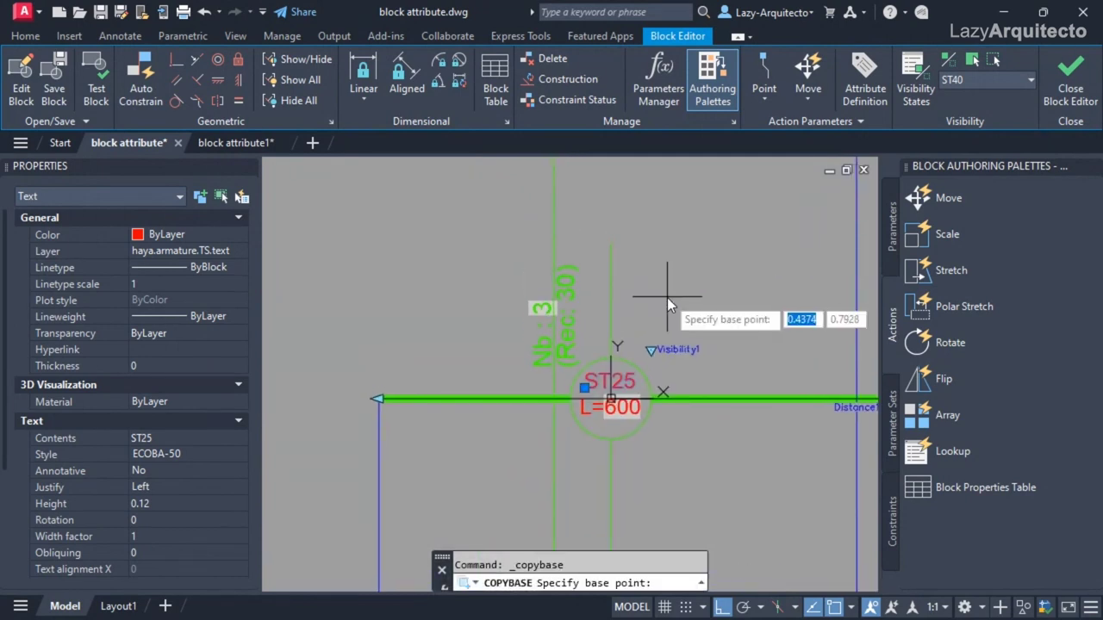
{"action": "left_click", "coordinate": [606, 245]}
{"action": "key", "text": "Escape"}
{"action": "scroll", "coordinate": [735, 329], "scroll_direction": "up", "scroll_amount": 2}
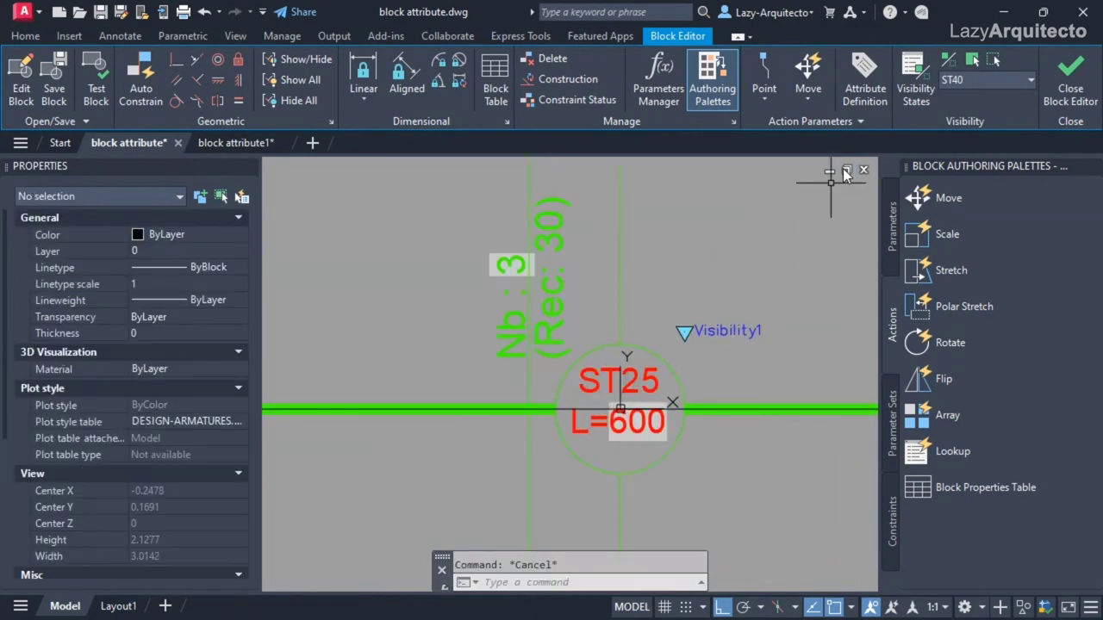
Edit the label text so ST25 becomes ST40.
{"action": "double_click", "coordinate": [646, 374]}
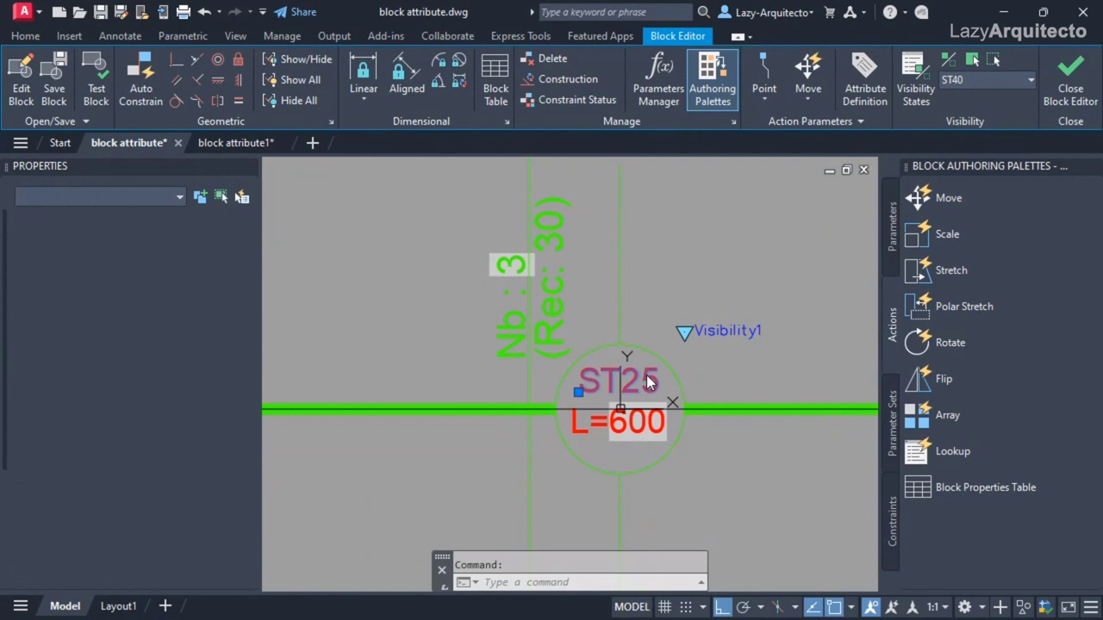
{"action": "left_click_drag", "start_coordinate": [621, 380], "coordinate": [662, 383]}
{"action": "type", "text": "4"}
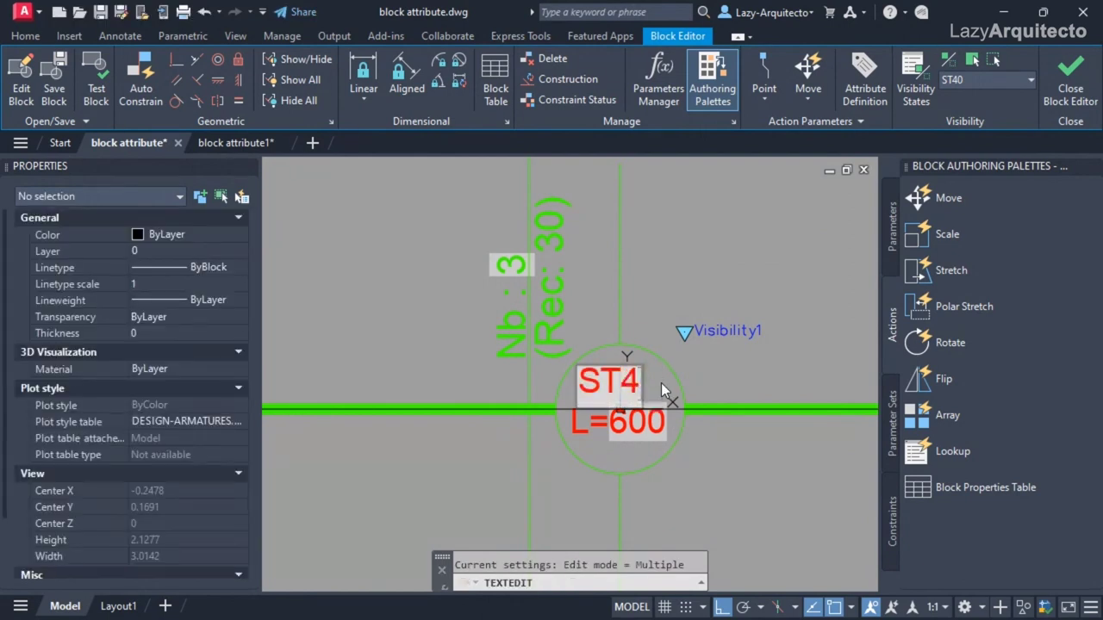
{"action": "type", "text": "0"}
{"action": "key", "text": "Return"}
{"action": "key", "text": "Return"}
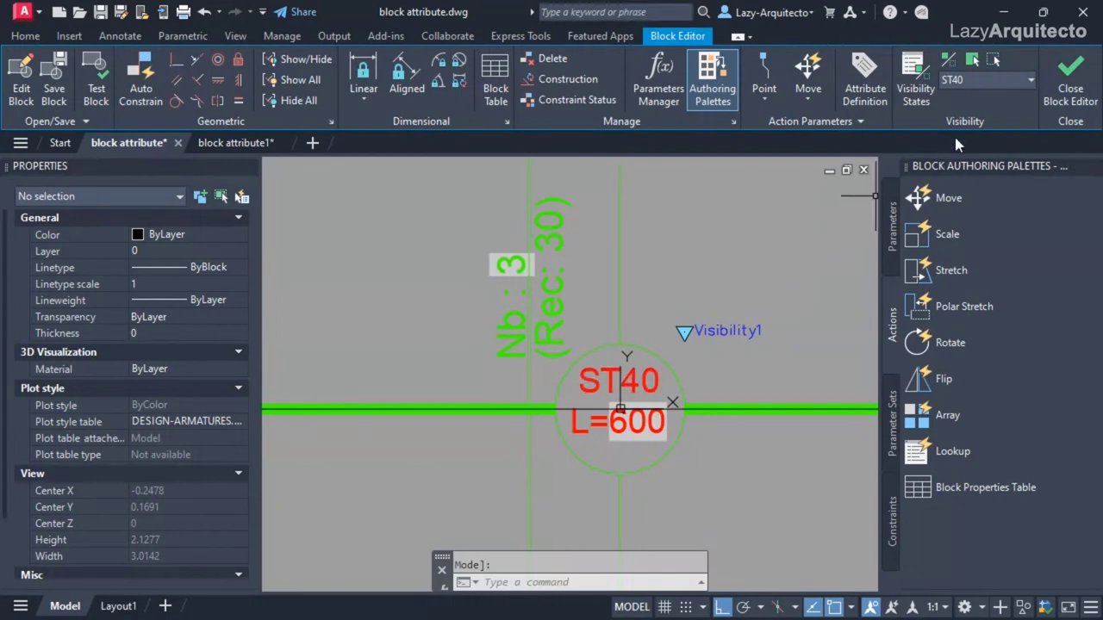
{"action": "left_click", "coordinate": [974, 78]}
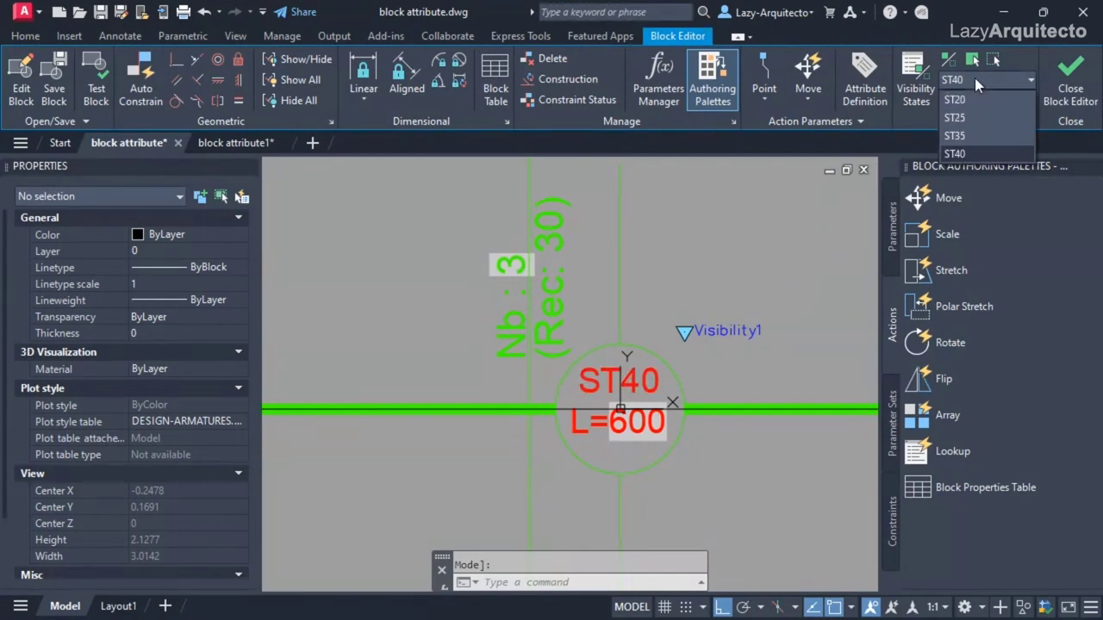
In the ST35 visibility state, make the ST40 label text invisible.
{"action": "left_click", "coordinate": [969, 135]}
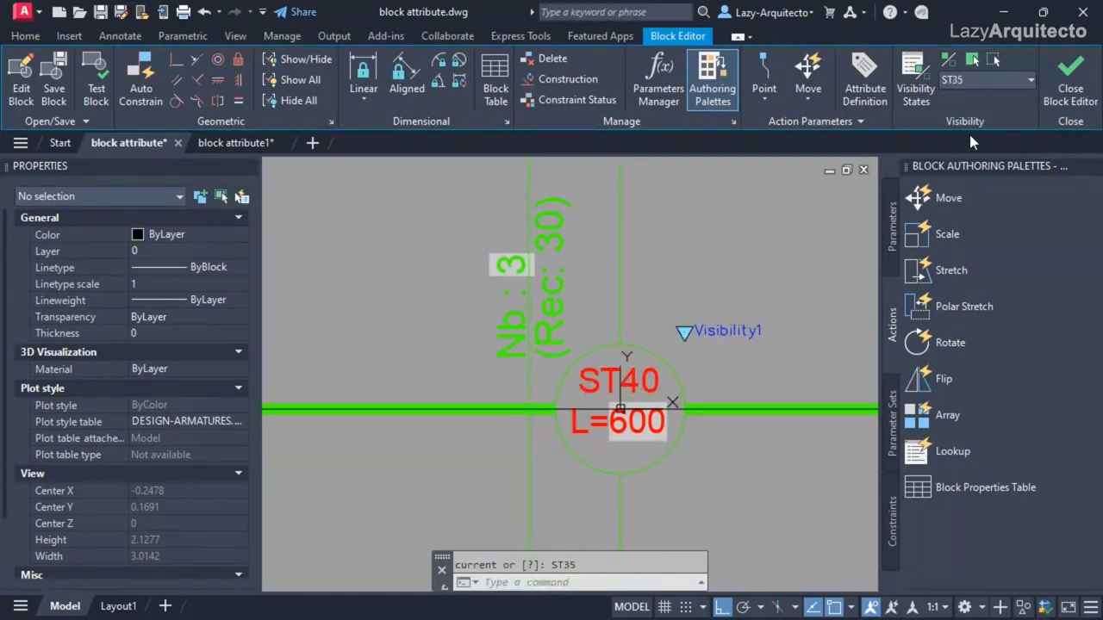
{"action": "key", "text": "Escape"}
{"action": "left_click", "coordinate": [645, 374]}
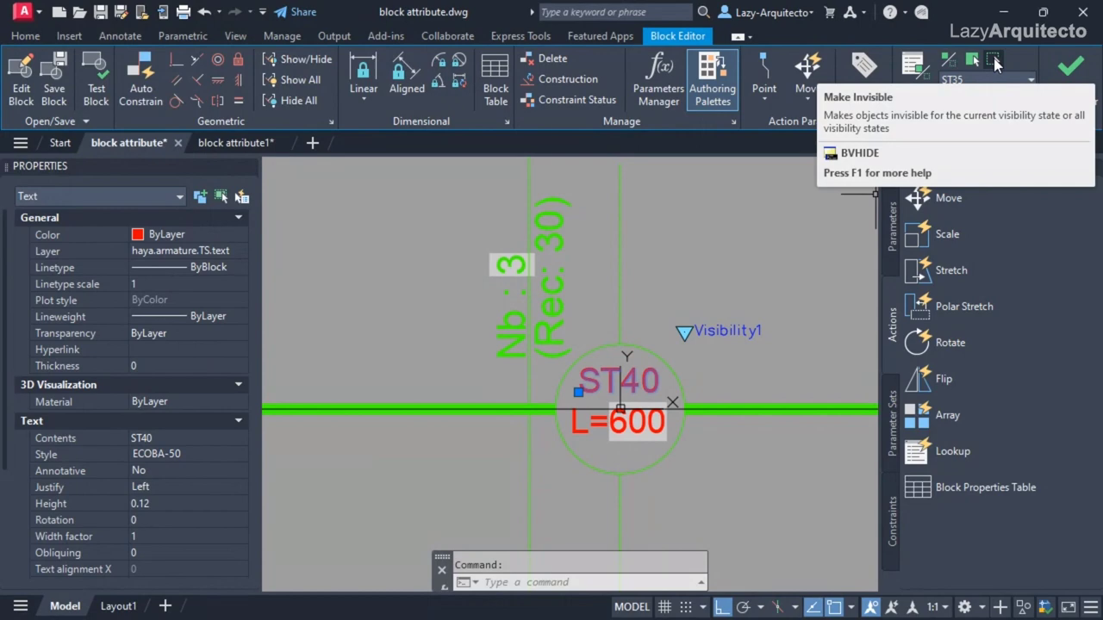
{"action": "left_click", "coordinate": [994, 62]}
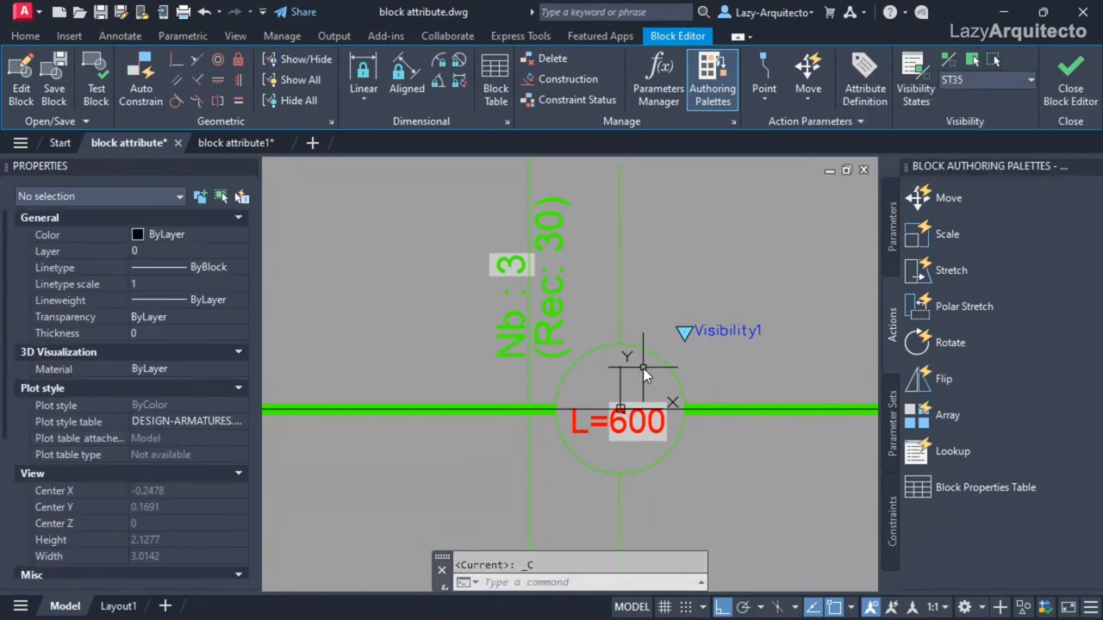
Paste the copied ST25 label above L=600.
{"action": "key", "text": "ctrl+v"}
{"action": "scroll", "coordinate": [641, 375], "scroll_direction": "down", "scroll_amount": 1}
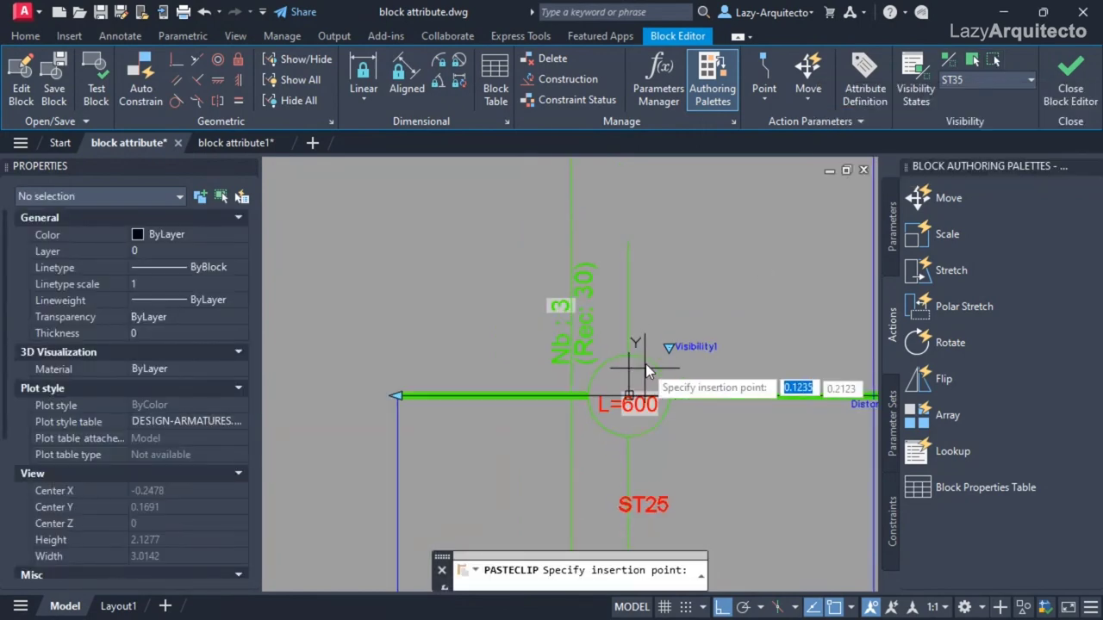
{"action": "left_click", "coordinate": [633, 246]}
{"action": "scroll", "coordinate": [638, 383], "scroll_direction": "up", "scroll_amount": 4}
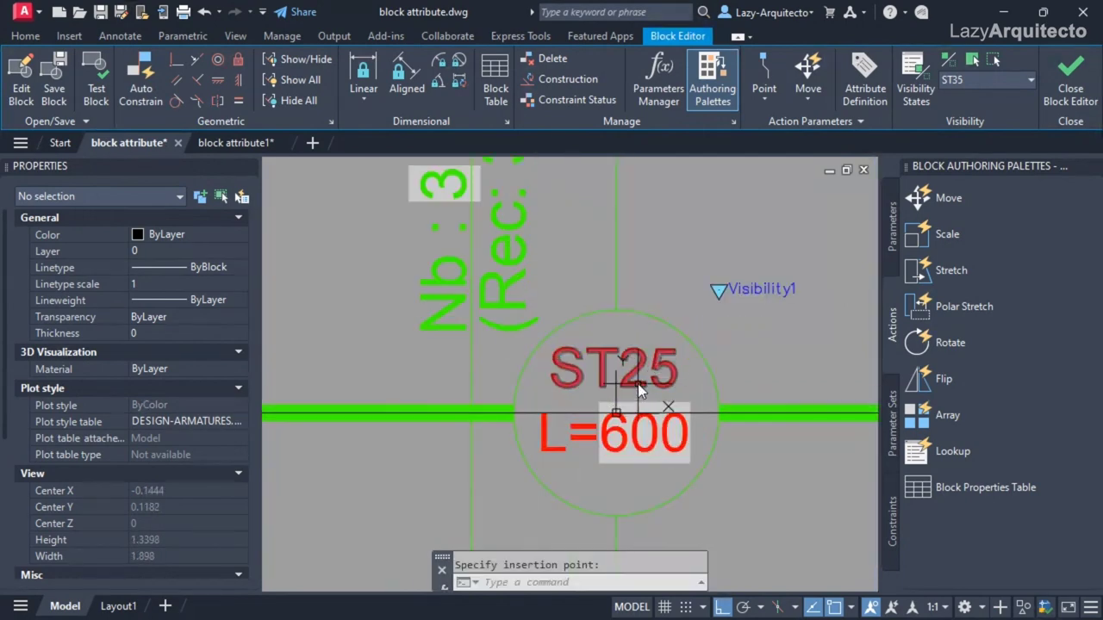
{"action": "left_click", "coordinate": [640, 371]}
Edit the pasted label to read ST35, then make ST40 the current visibility state.
{"action": "double_click", "coordinate": [641, 370]}
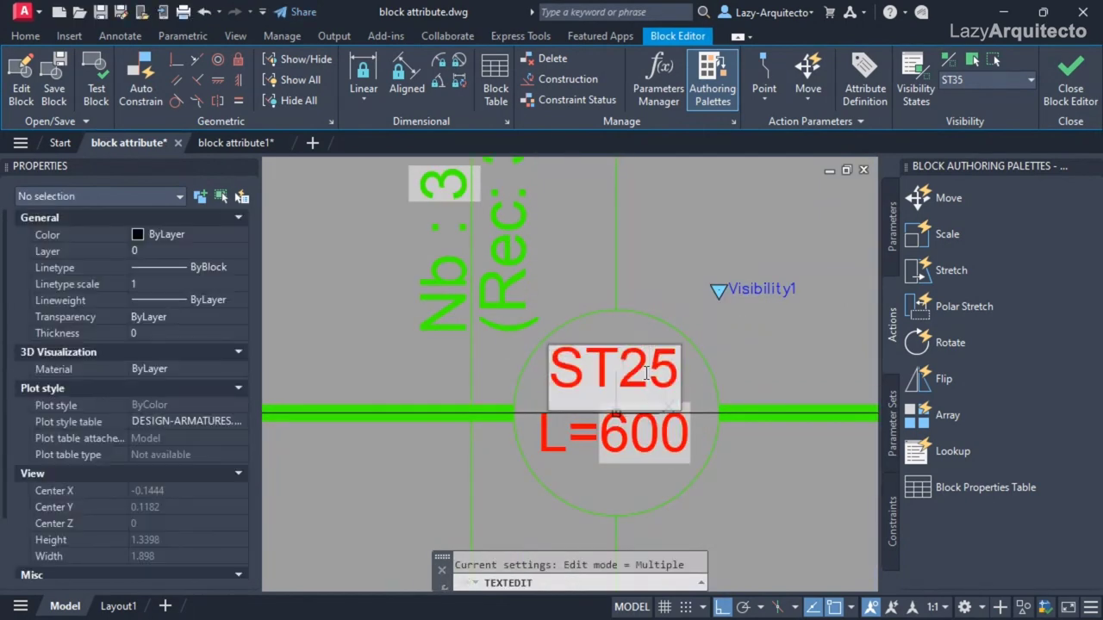
{"action": "left_click", "coordinate": [647, 372]}
{"action": "key", "text": "BackSpace"}
{"action": "type", "text": "3"}
{"action": "key", "text": "Return"}
{"action": "key", "text": "Escape"}
{"action": "scroll", "coordinate": [661, 375], "scroll_direction": "down", "scroll_amount": 2}
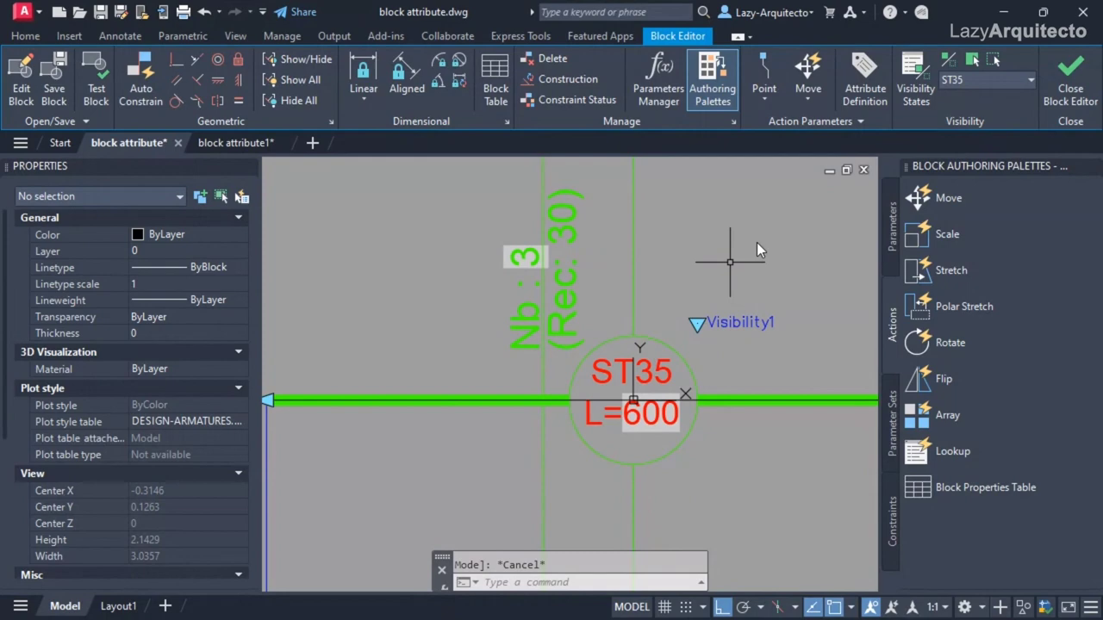
{"action": "left_click", "coordinate": [983, 78]}
{"action": "left_click", "coordinate": [959, 148]}
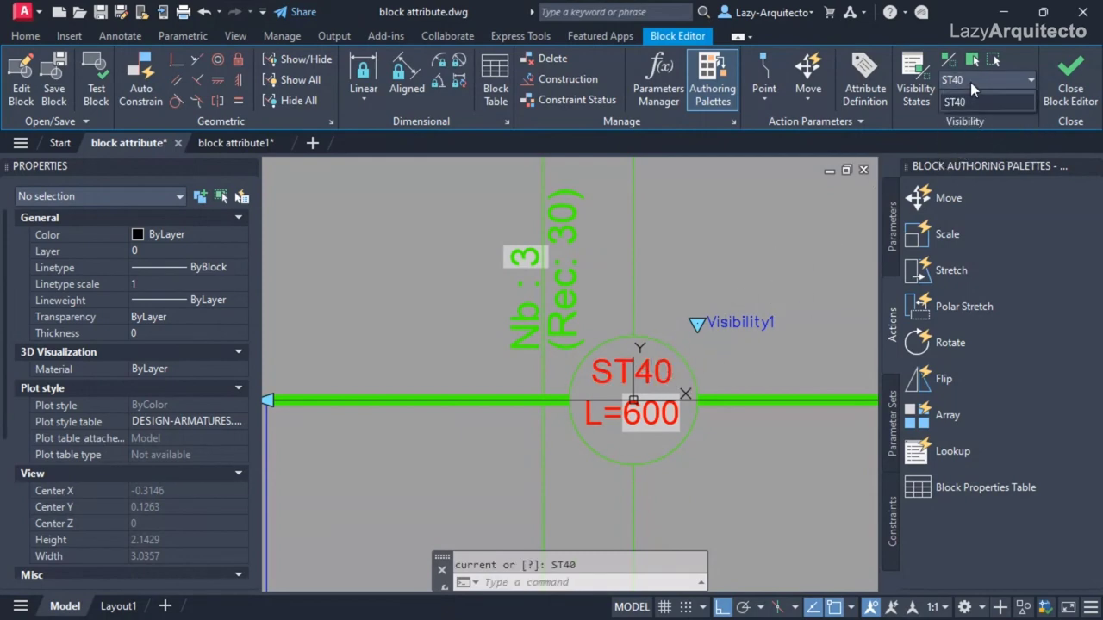
After checking ST35, hide the ST40 text in the ST25 state and paste the ST25 label above L=600.
{"action": "left_click", "coordinate": [970, 82]}
{"action": "left_click", "coordinate": [961, 136]}
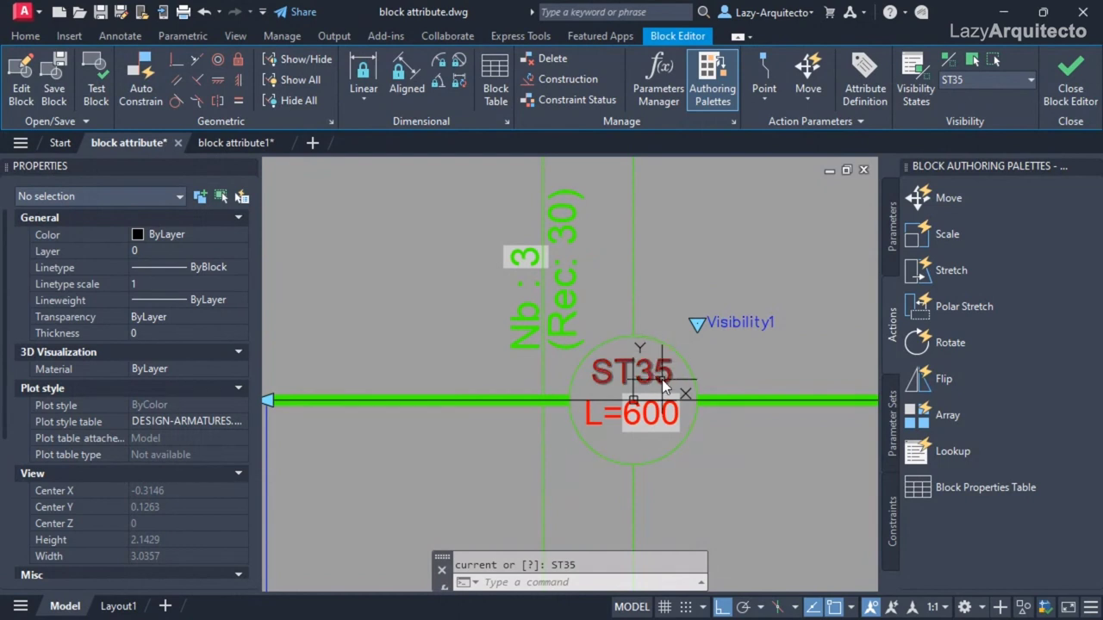
{"action": "middle_click_drag", "start_coordinate": [714, 358], "coordinate": [670, 412]}
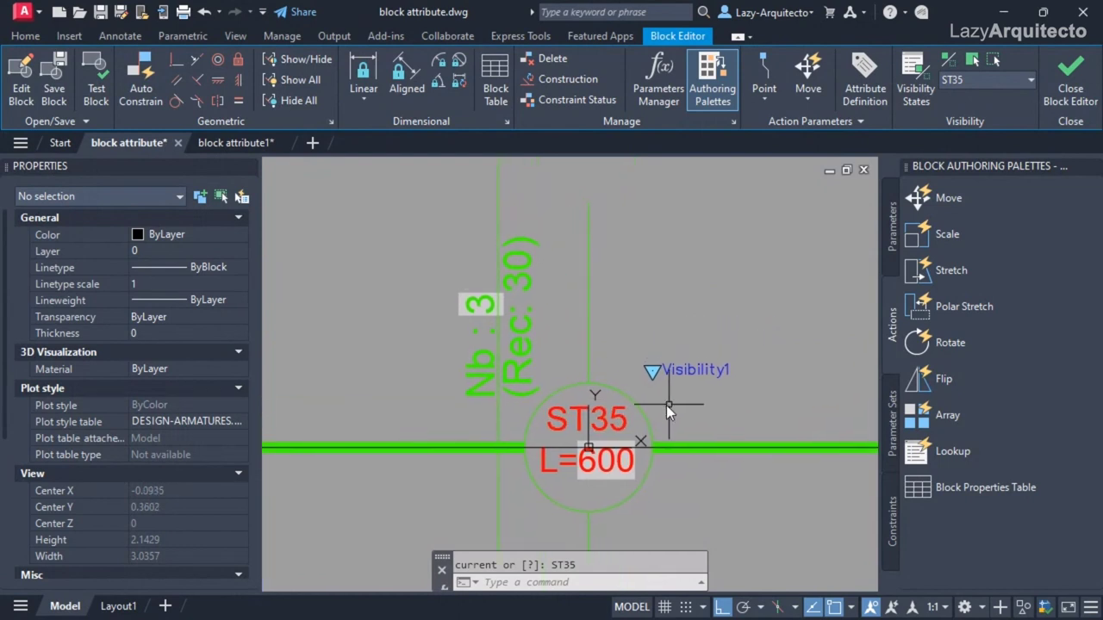
{"action": "left_click", "coordinate": [972, 78]}
{"action": "left_click", "coordinate": [963, 115]}
{"action": "left_click", "coordinate": [586, 419]}
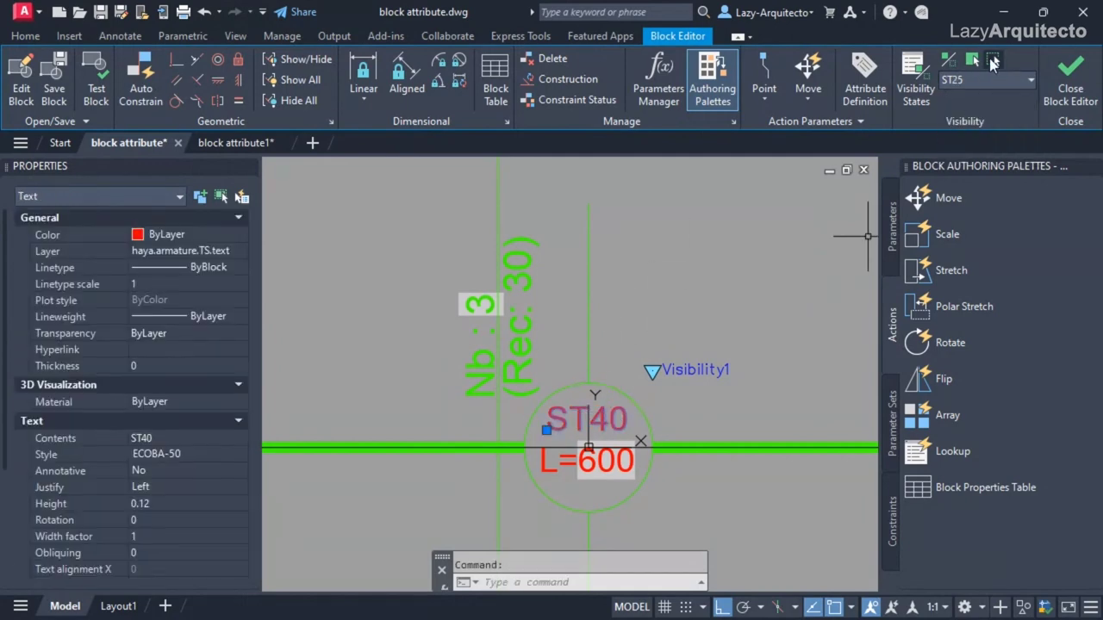
{"action": "left_click", "coordinate": [992, 61]}
{"action": "key", "text": "ctrl+v"}
{"action": "left_click", "coordinate": [586, 208]}
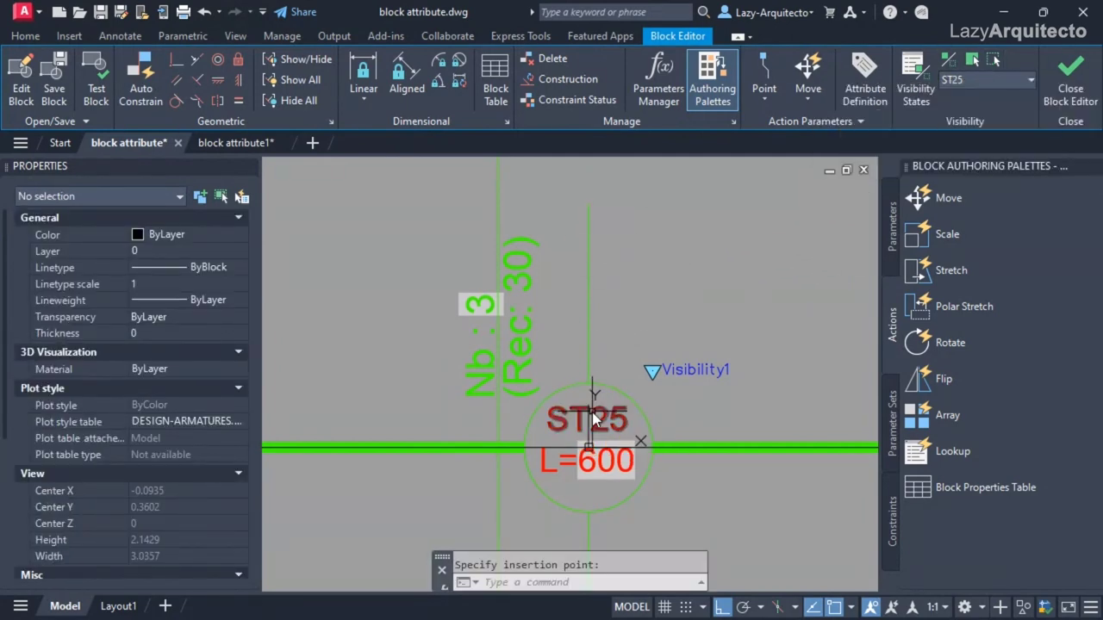
{"action": "double_click", "coordinate": [608, 420]}
{"action": "key", "text": "Escape"}
In the ST20 state, hide the ST40 text and paste a label above L=600 to edit as ST20.
{"action": "left_click", "coordinate": [982, 79]}
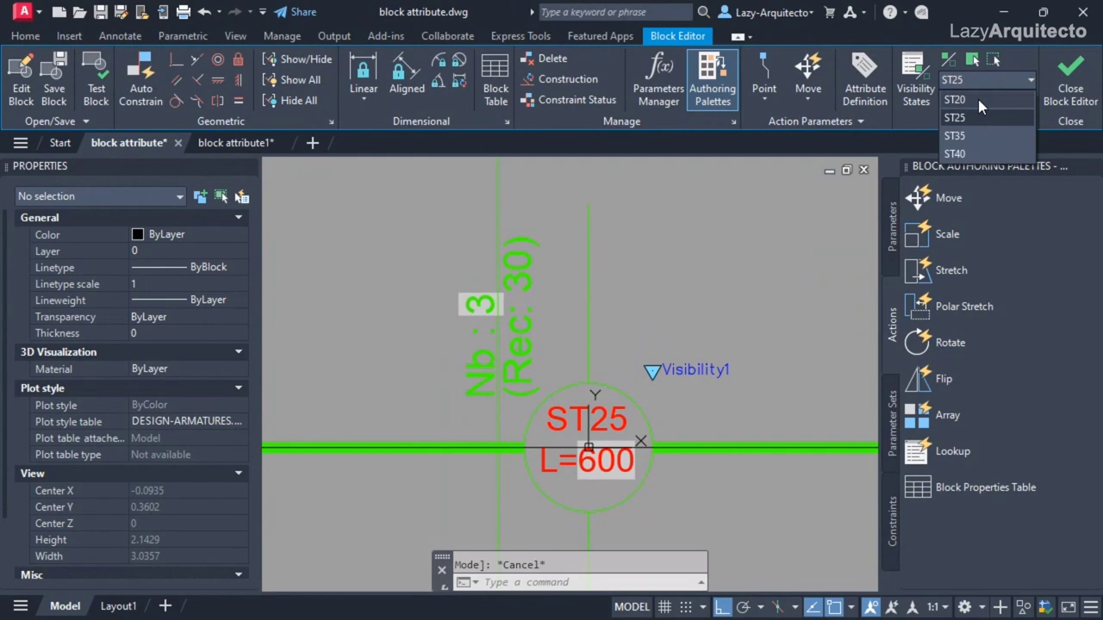
{"action": "left_click", "coordinate": [978, 97]}
{"action": "left_click", "coordinate": [624, 416]}
{"action": "left_click", "coordinate": [993, 60]}
{"action": "key", "text": "ctrl+v"}
{"action": "left_click", "coordinate": [587, 208]}
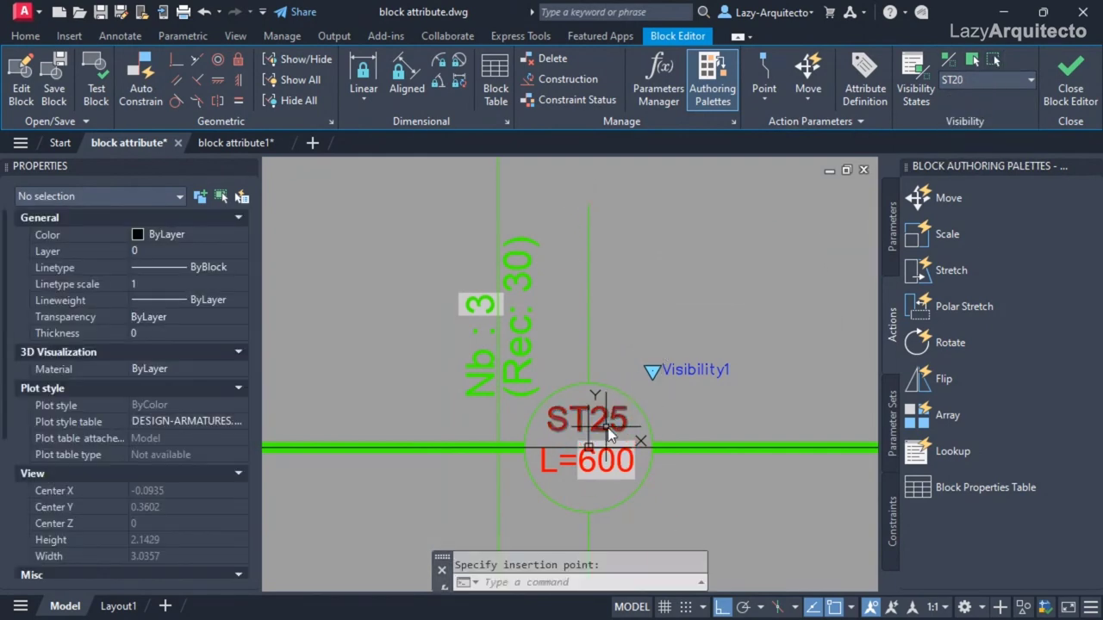
{"action": "double_click", "coordinate": [607, 422]}
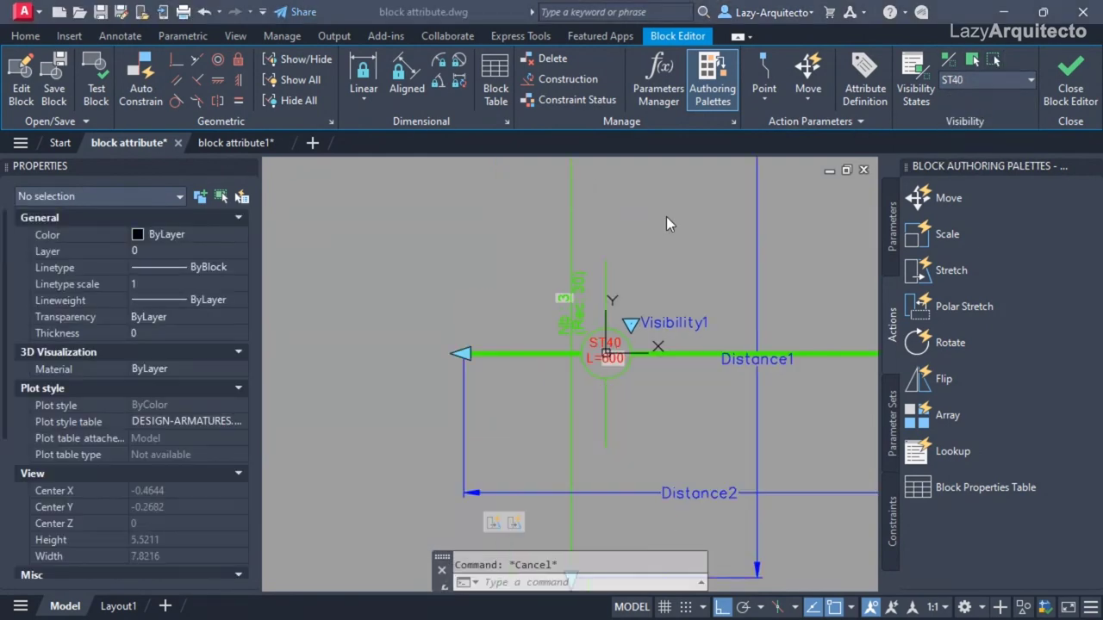
Save and close the block editor, then stretch the placed bar's left end to the wall.
{"action": "left_click", "coordinate": [1073, 84]}
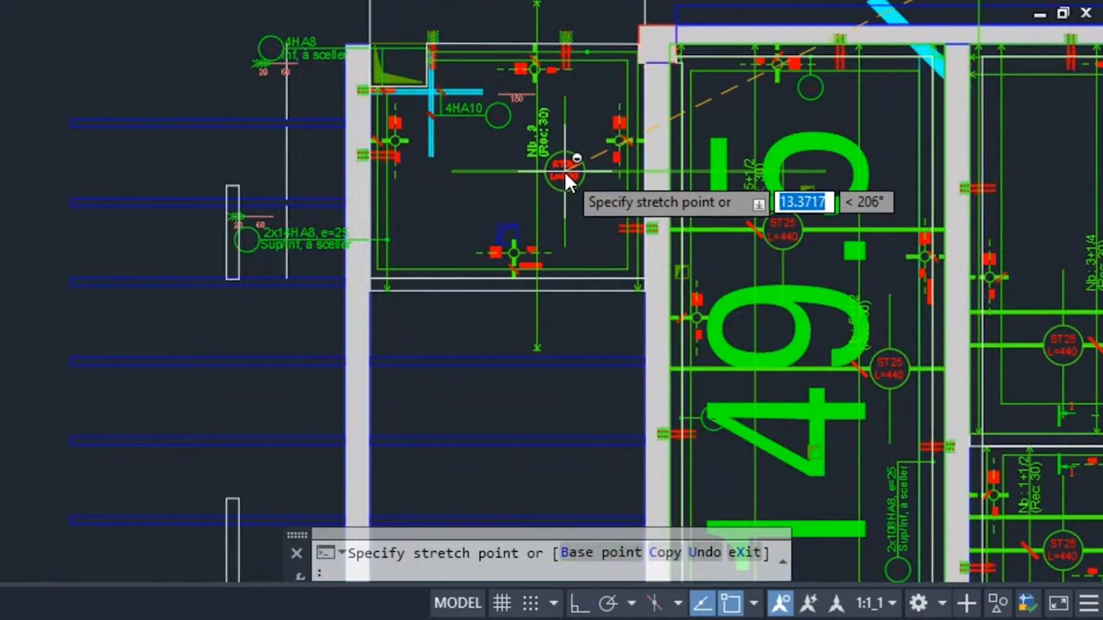
{"action": "left_click", "coordinate": [569, 191]}
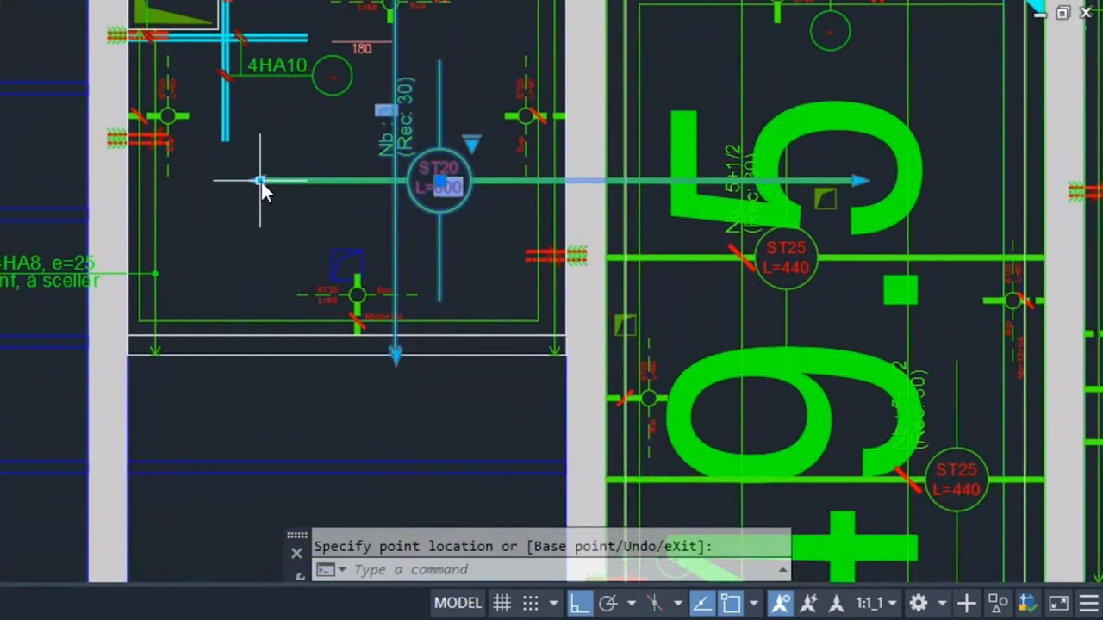
{"action": "left_click", "coordinate": [261, 182]}
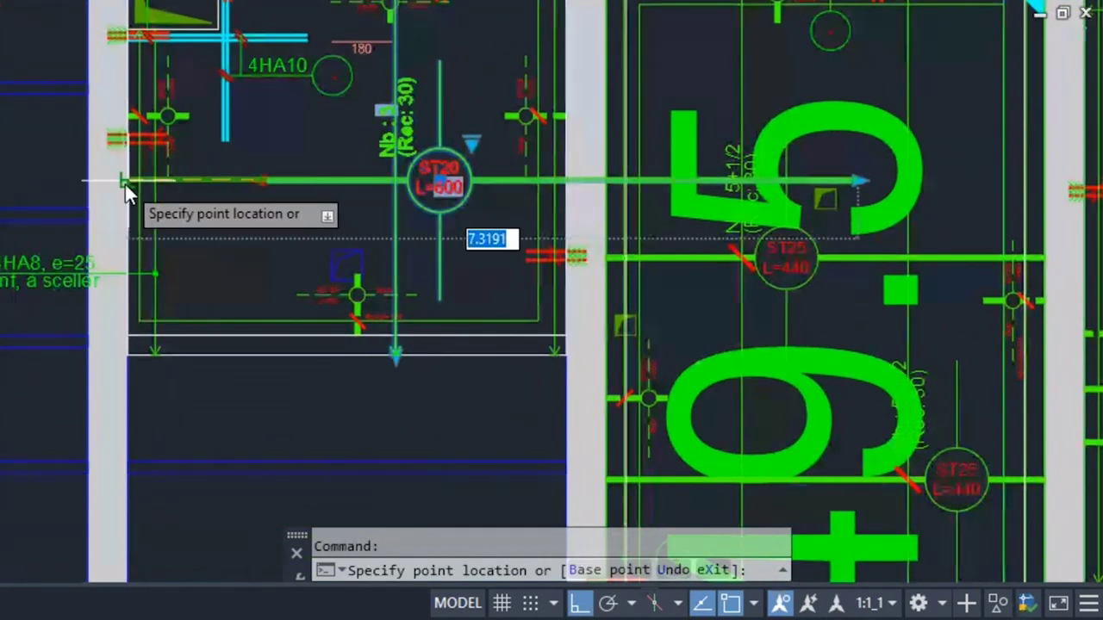
{"action": "left_click", "coordinate": [123, 183]}
{"action": "scroll", "coordinate": [569, 181], "scroll_direction": "up", "scroll_amount": 4}
{"action": "scroll", "coordinate": [529, 313], "scroll_direction": "down", "scroll_amount": 4}
Set the bar label to ST25 and regenerate with REA so the length reads L=440.
{"action": "left_click", "coordinate": [529, 312]}
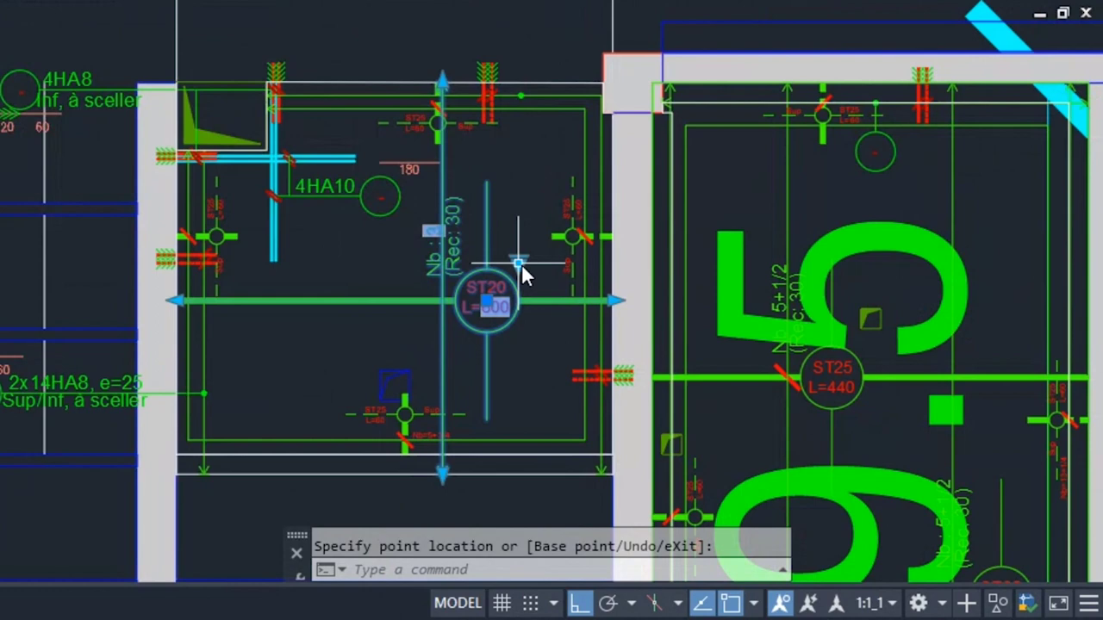
{"action": "left_click", "coordinate": [517, 260]}
{"action": "left_click", "coordinate": [566, 313]}
{"action": "left_click", "coordinate": [517, 260]}
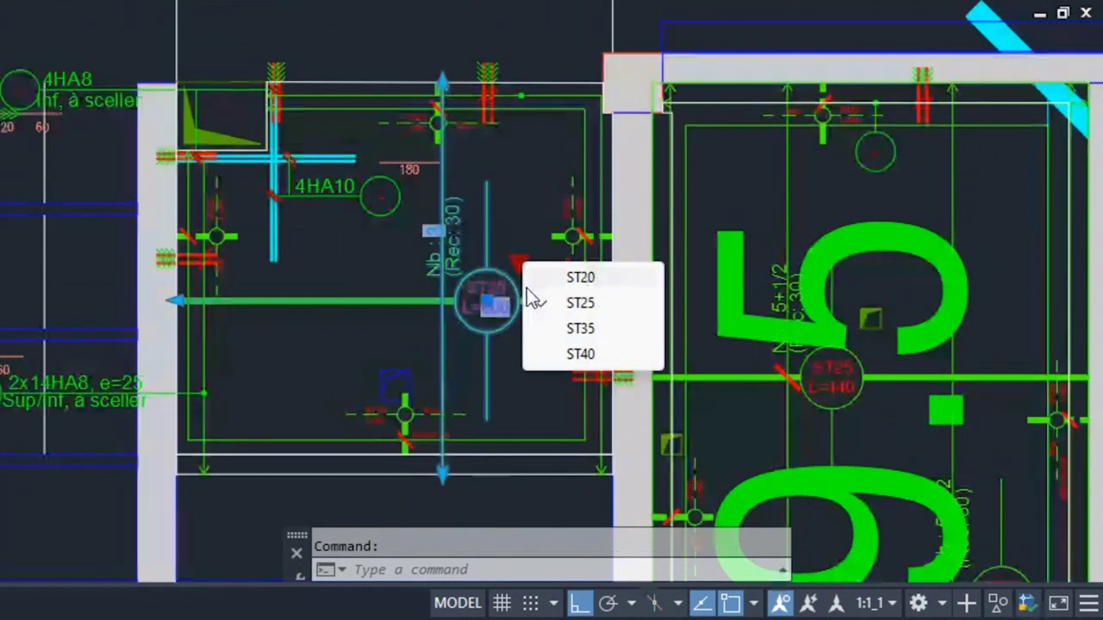
{"action": "left_click", "coordinate": [538, 307]}
{"action": "key", "text": "Escape"}
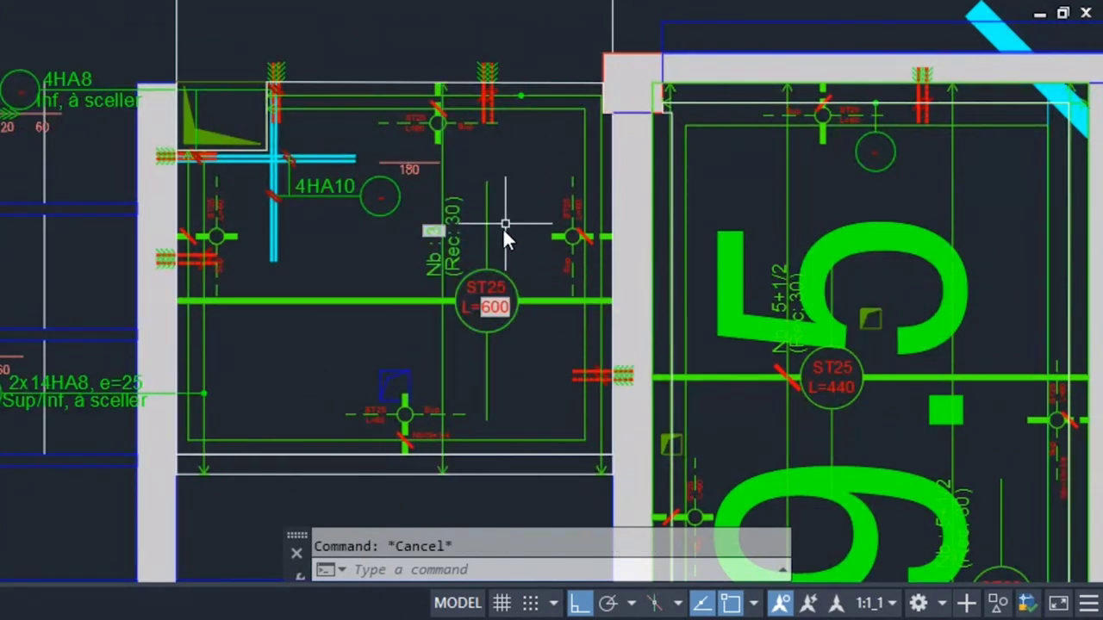
{"action": "type", "text": "REA"}
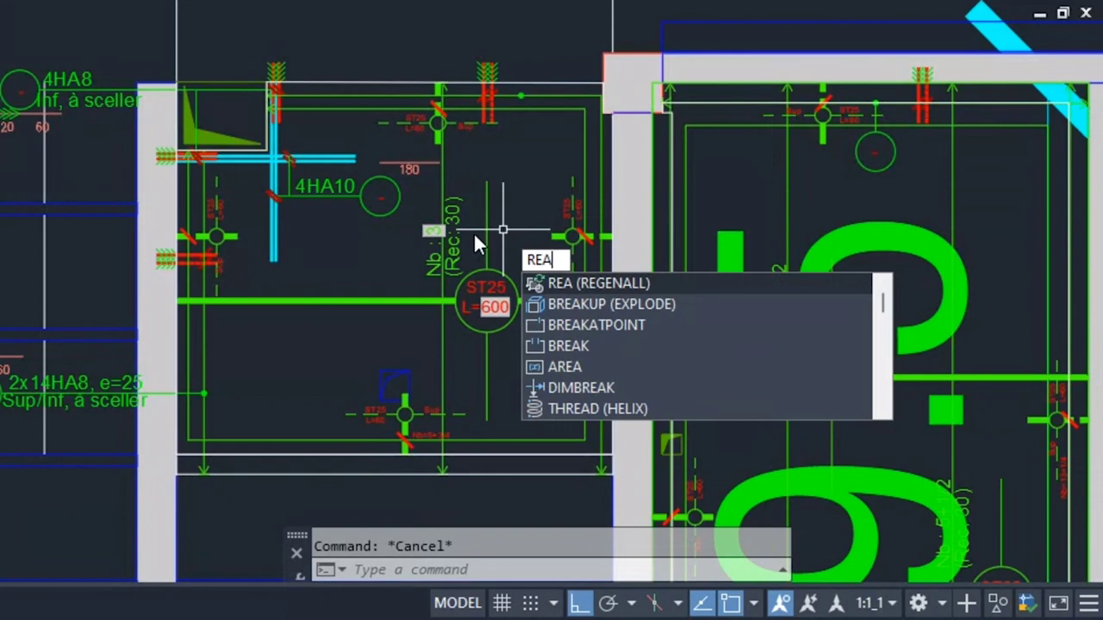
{"action": "key", "text": "Return"}
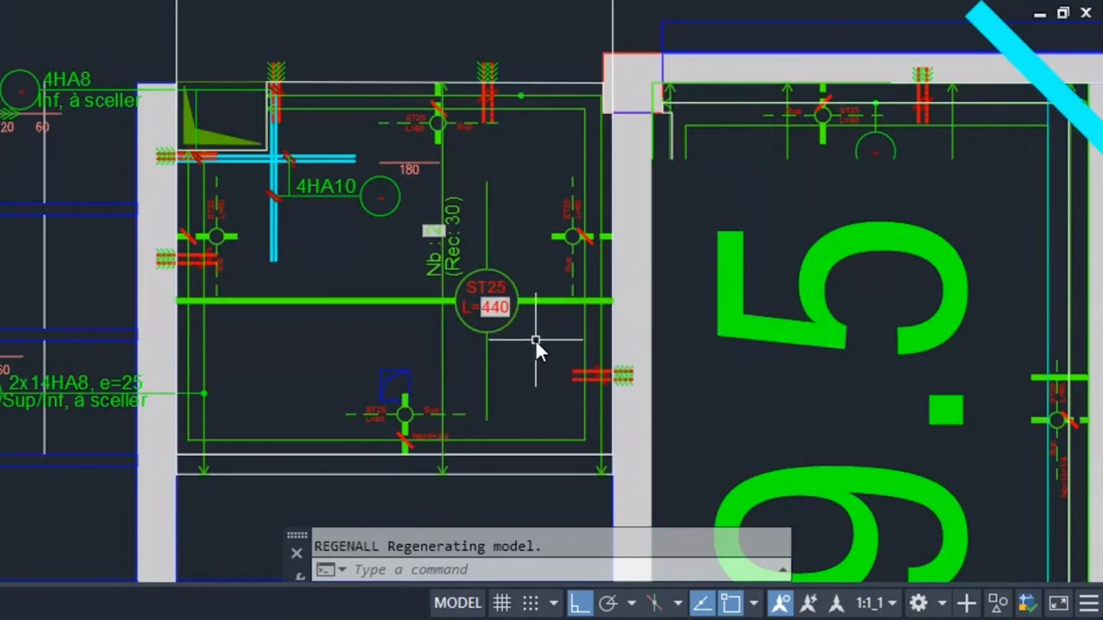